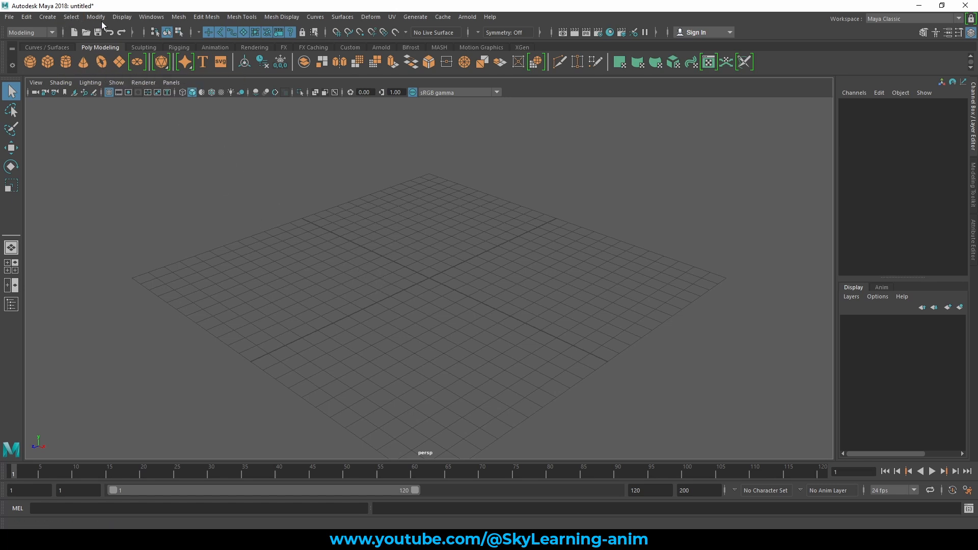
- Keep the Modeling menu set and detach the list of polygon primitives as a floating window over the viewport
left_click(39, 32)
left_click(40, 34)
left_click(53, 19)
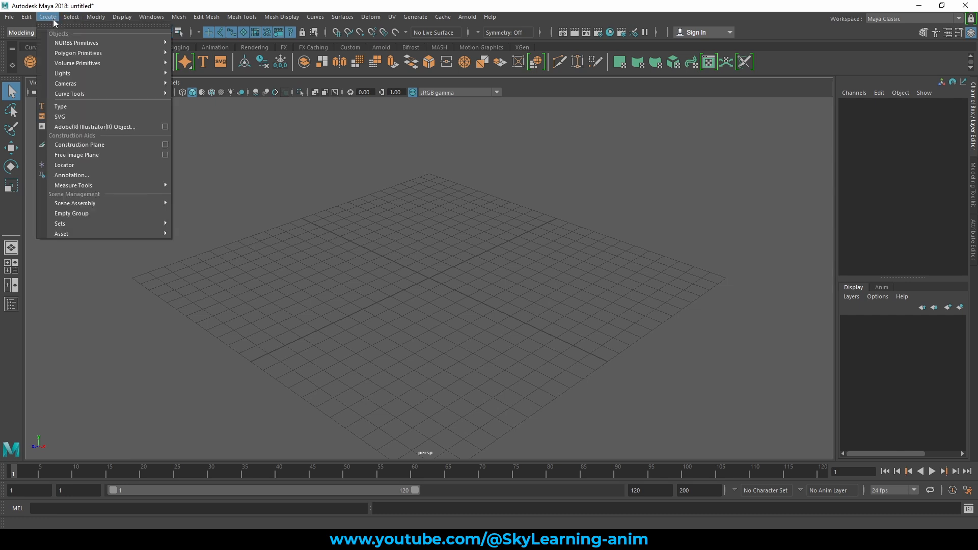
mouse_move(77, 55)
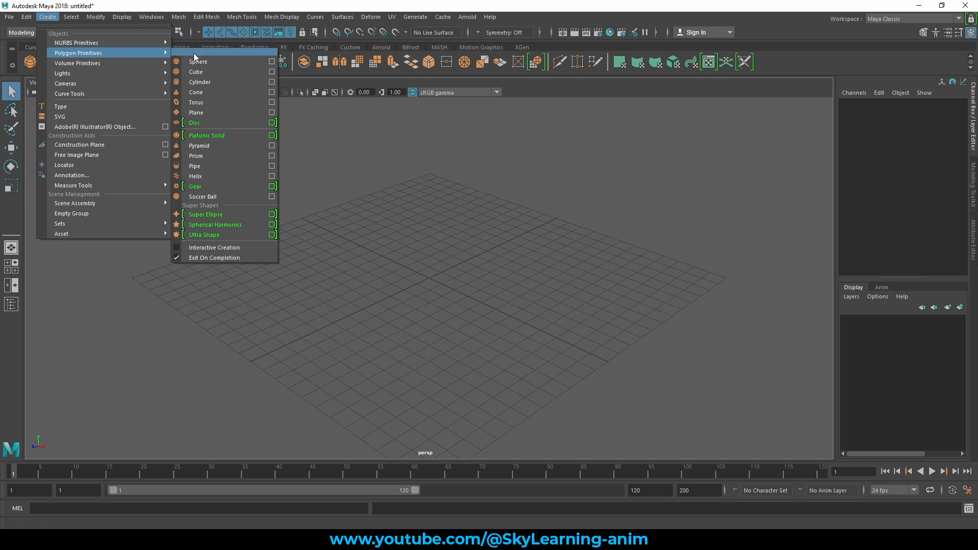
left_click(210, 53)
left_click_drag(211, 56, 75, 111)
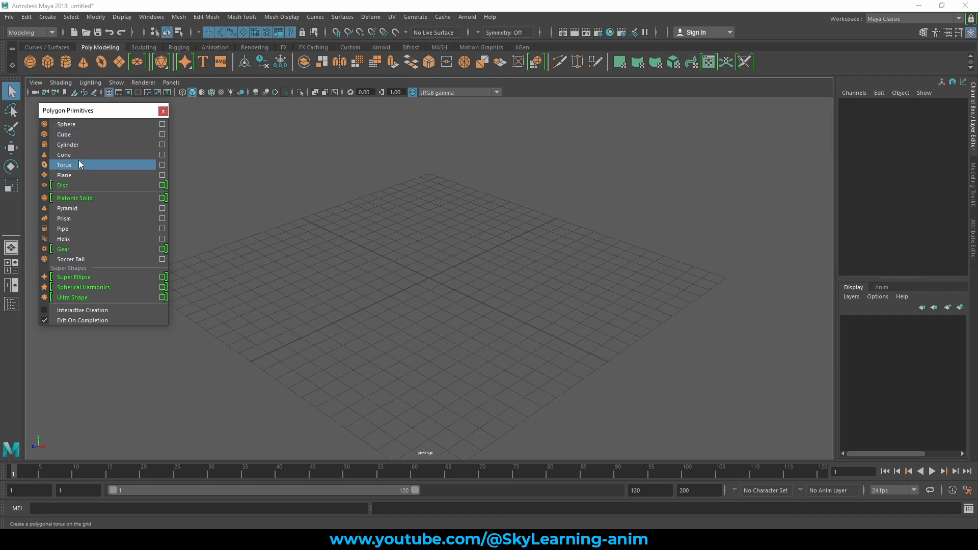
- Create a polygon sphere with default settings at the centre of the grid
left_click(77, 125)
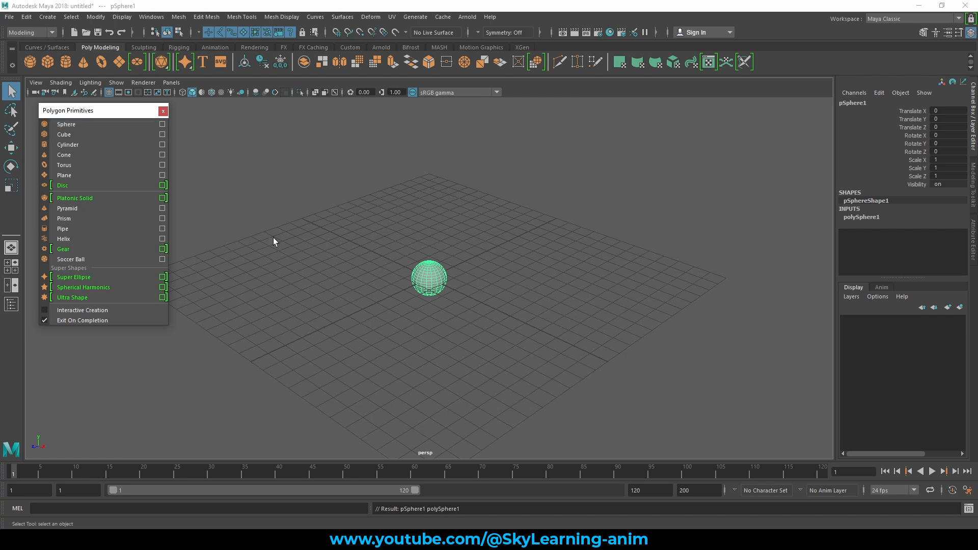
scroll(429, 286, "up", 5)
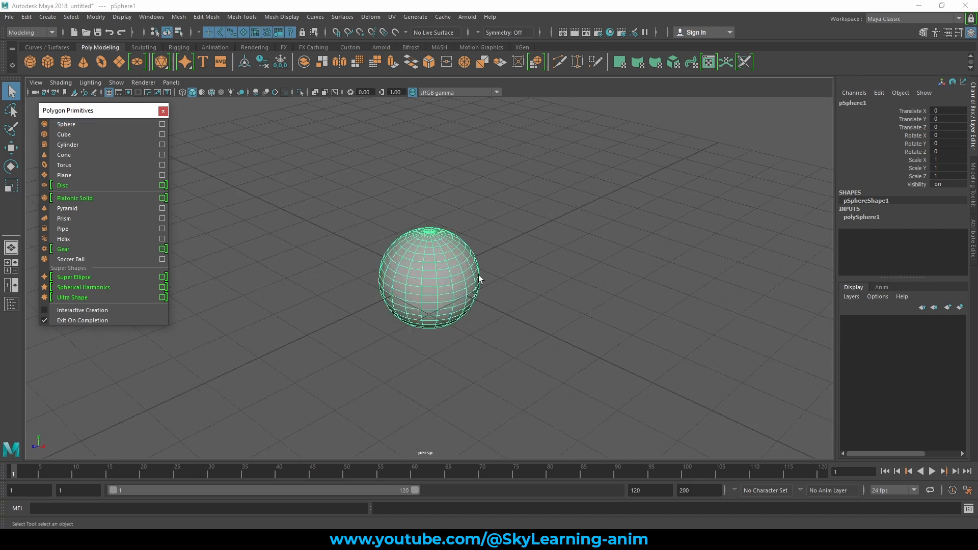
scroll(478, 274, "up", 2)
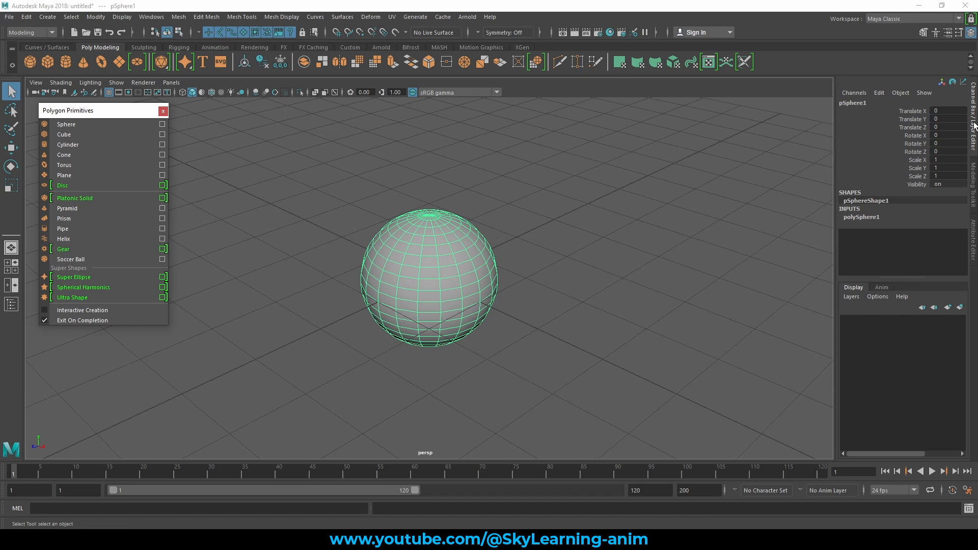
- Hide the Channel Box / Layer Editor and display it again beside the viewport
left_click(974, 184)
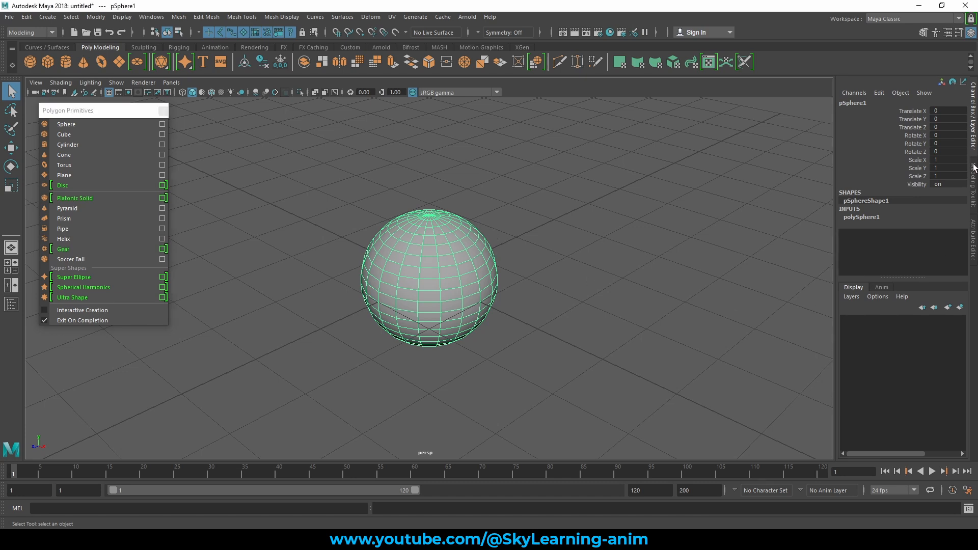
left_click(975, 227)
left_click(974, 139)
left_click(975, 136)
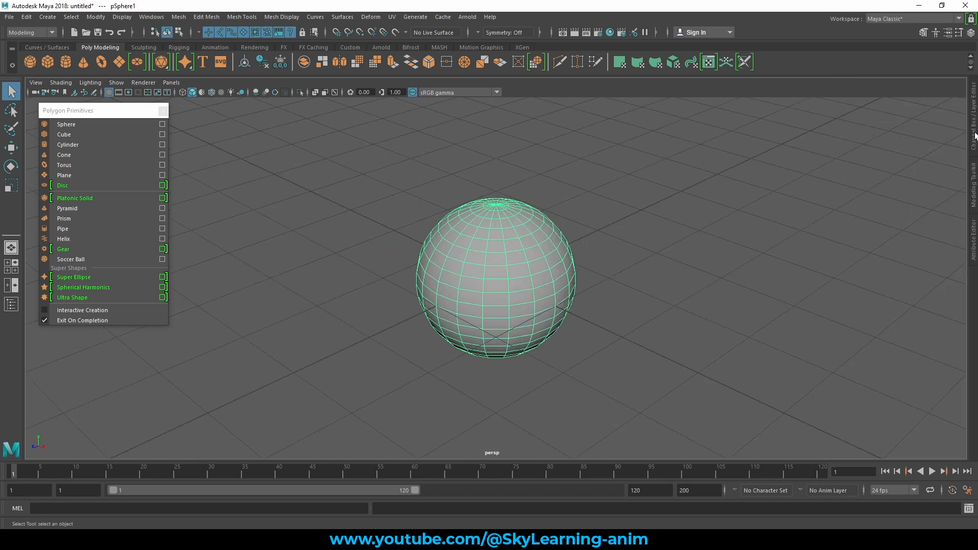
left_click(975, 136)
left_click(971, 34)
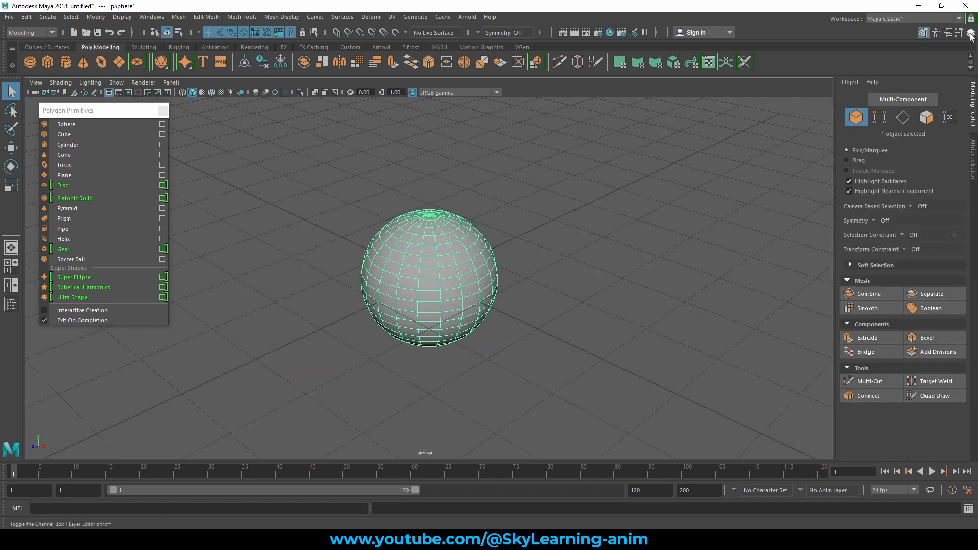
left_click(971, 34)
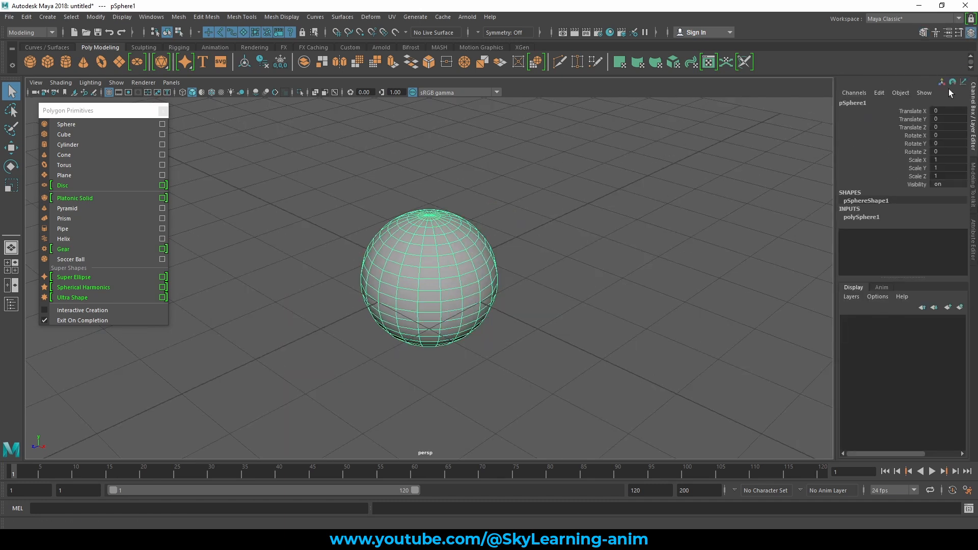
- Expand the polySphere1 creation settings of the sphere and set its Radius to 0.01
left_click(861, 218)
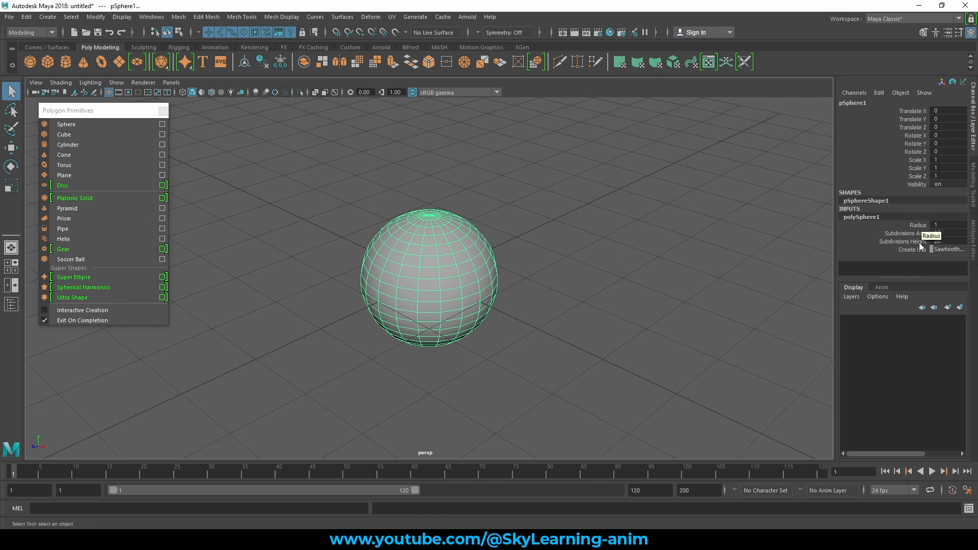
left_click(848, 224)
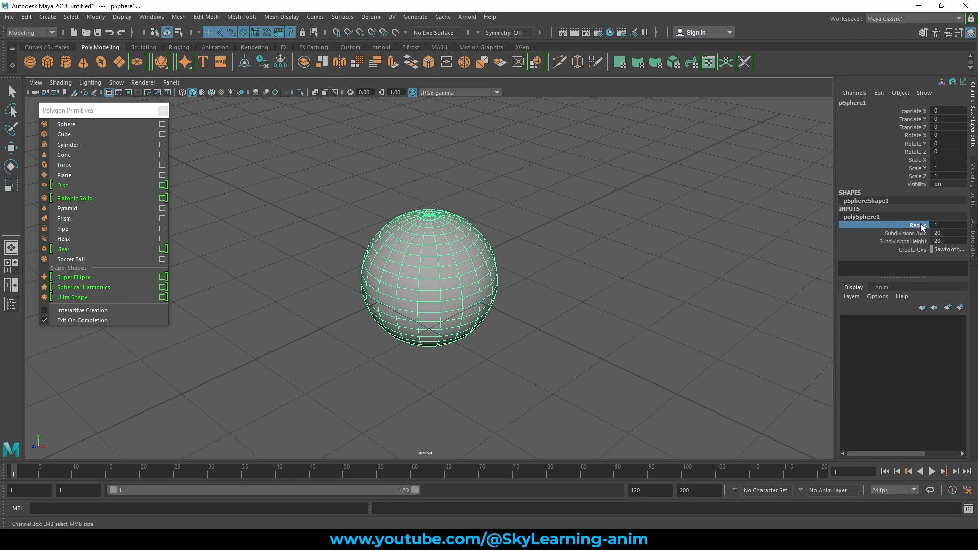
left_click(949, 224)
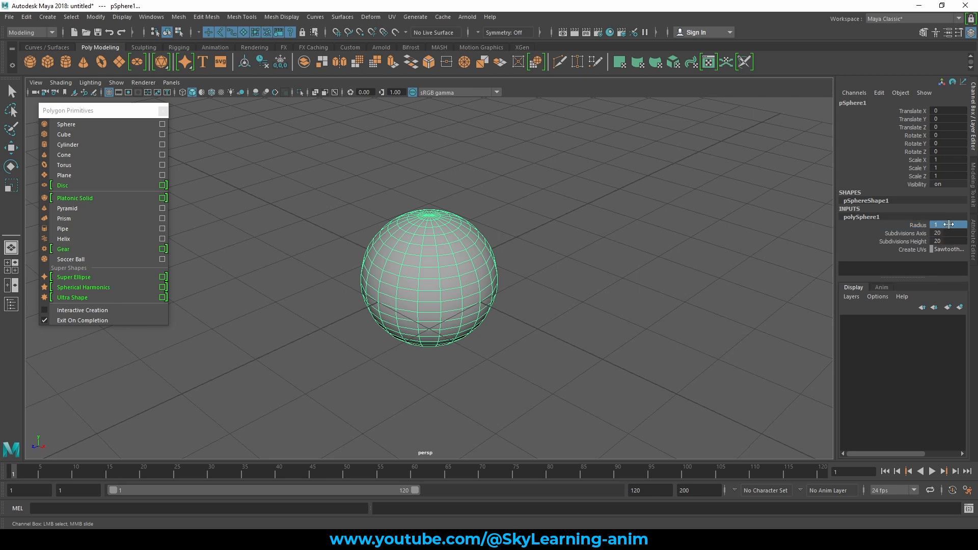
type("0.01")
key("Return")
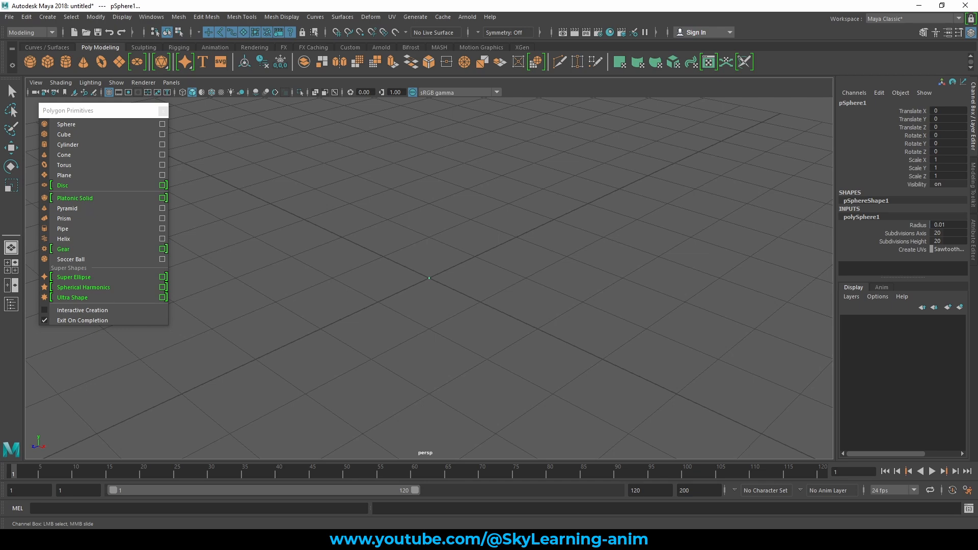
- Undo the recent radius changes on the sphere and redo the last undone one
key("ctrl+z")
key("ctrl+z")
key("ctrl+z")
key("ctrl+z")
key("ctrl+z")
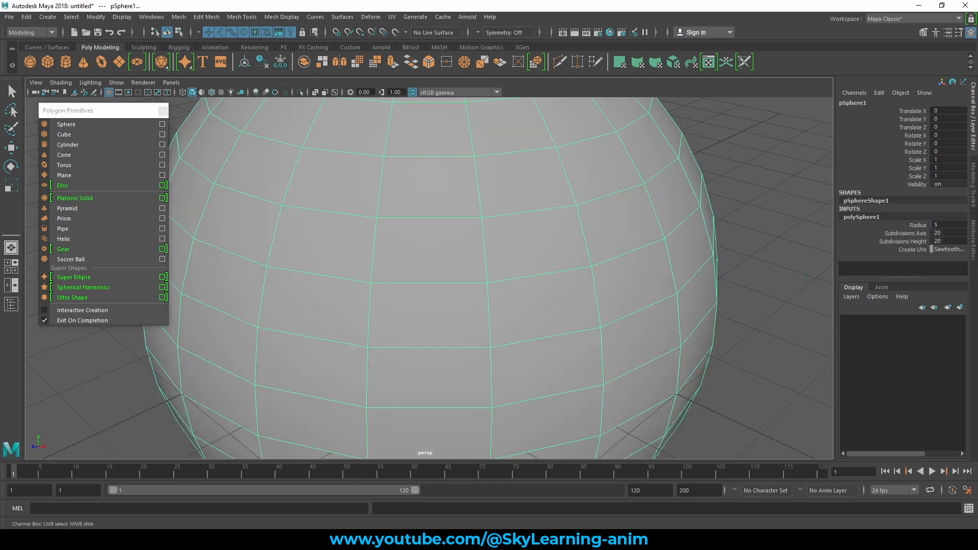
key("ctrl+z")
key("shift+z")
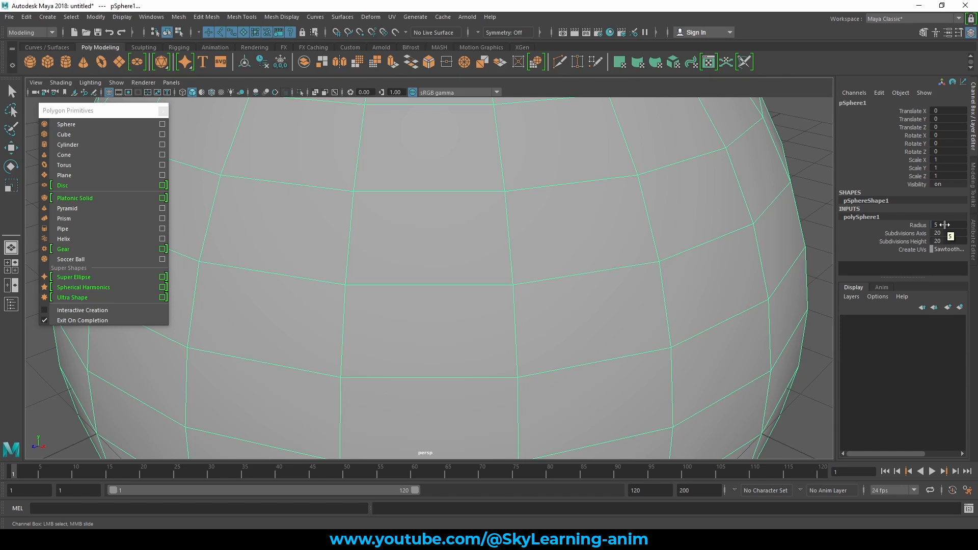
- Adjust the sphere's Radius interactively, first down to 2.7 and finally up to 9.5
mouse_move(945, 225)
left_mouse_down("ctrl")
mouse_move(915, 225)
mouse_move(930, 224)
left_mouse_up("ctrl")
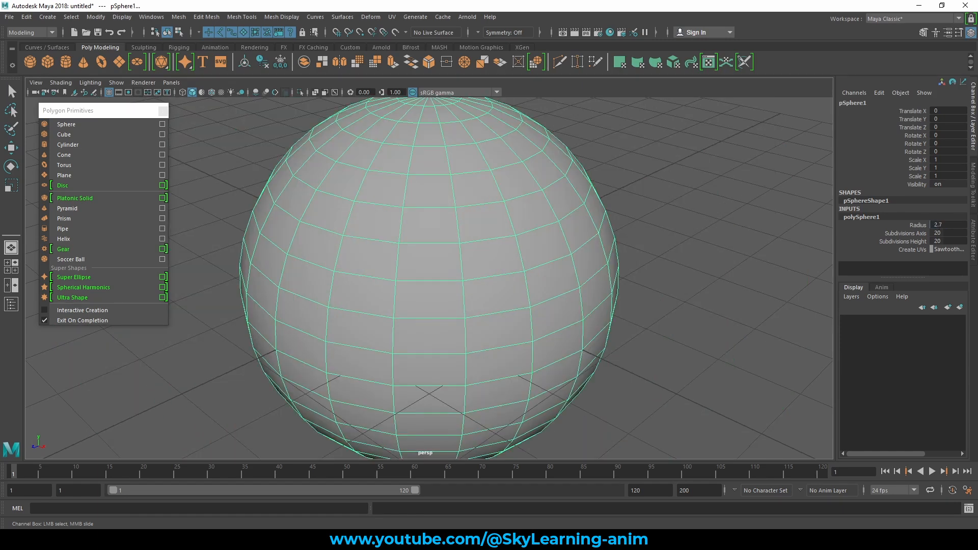
scroll(552, 217, "down", 10)
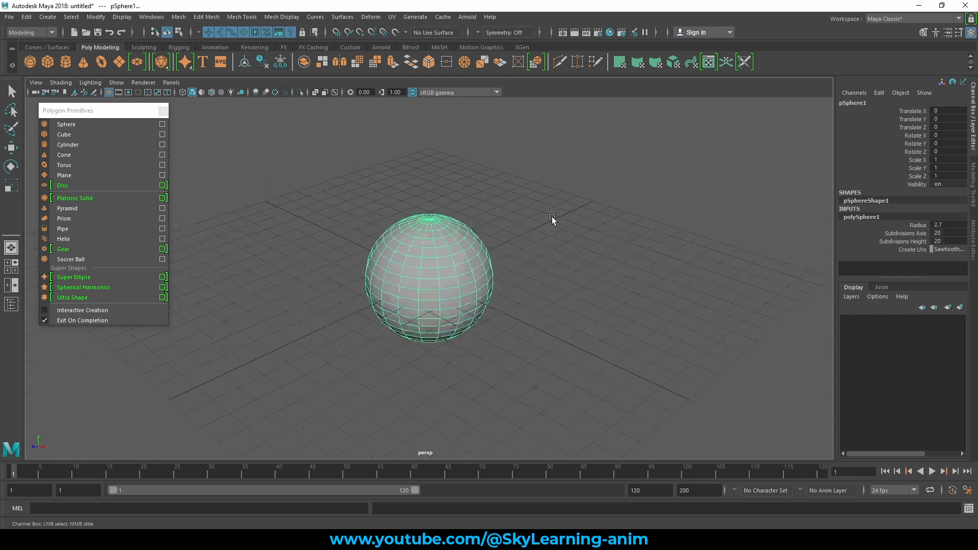
scroll(553, 217, "down", 3)
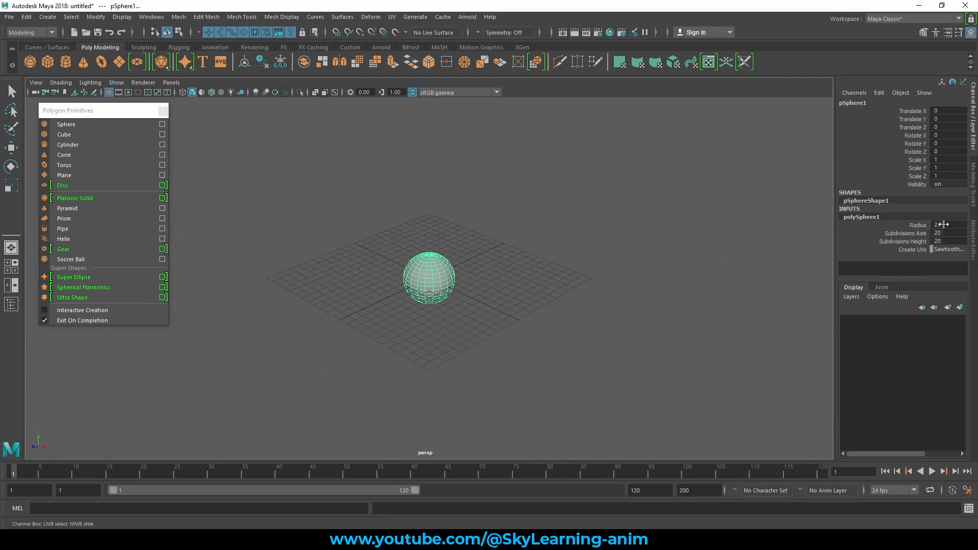
left_click(945, 224)
mouse_move(944, 224)
left_mouse_down("ctrl")
mouse_move(958, 225)
mouse_move(917, 225)
mouse_move(963, 225)
left_mouse_up("ctrl")
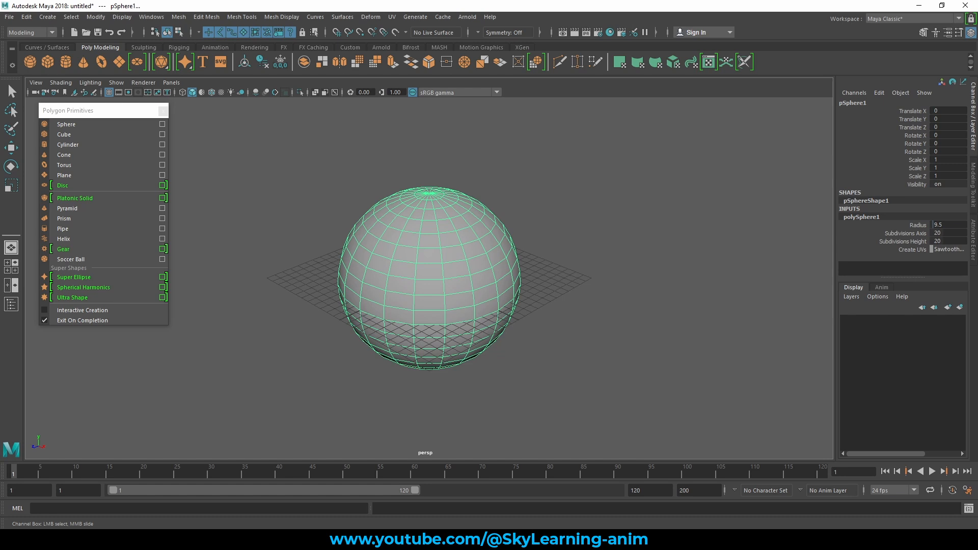
scroll(559, 248, "up", 2)
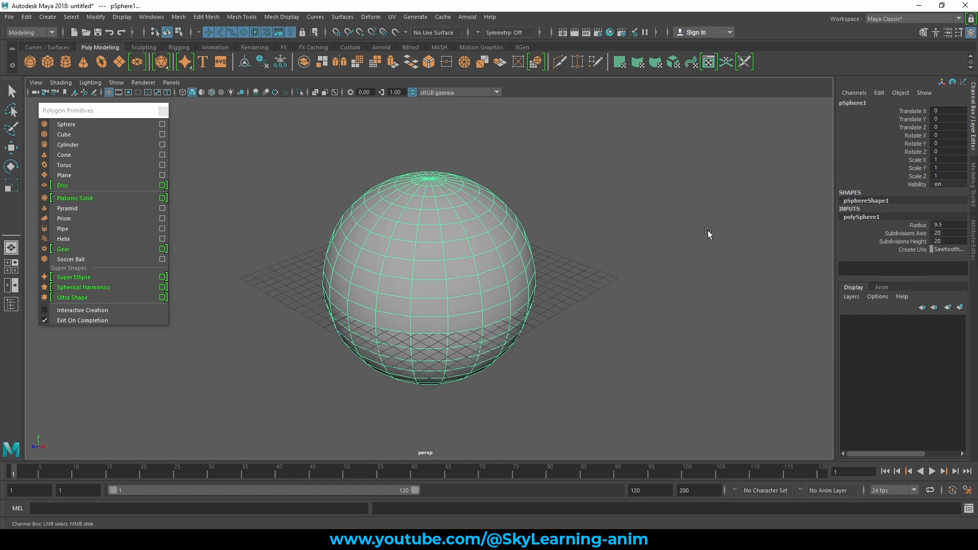
- Set the sphere's Subdivisions Axis to 30, and vary it interactively through 9 and 37, ending at 18
left_click(872, 233)
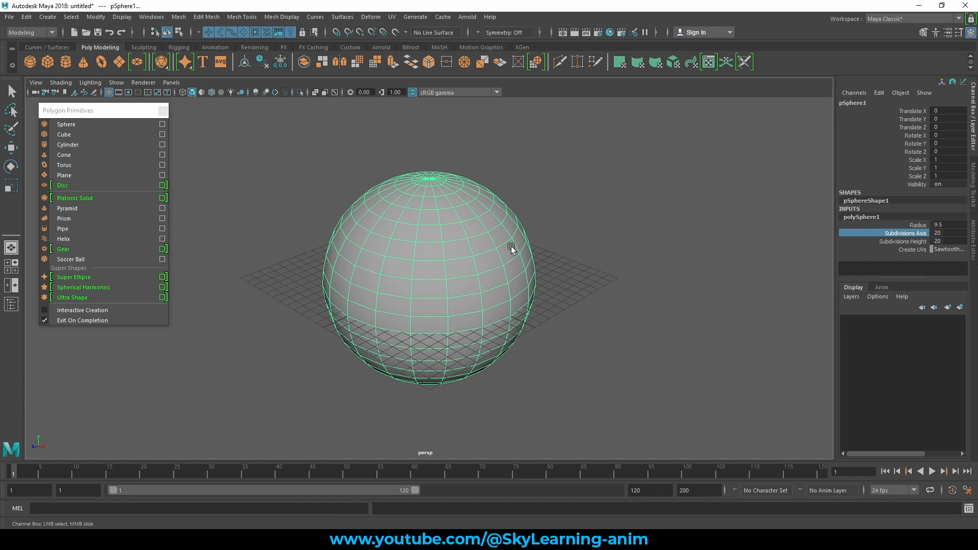
left_click(944, 233)
type("30")
key("Return")
left_click_drag(951, 233, 934, 233)
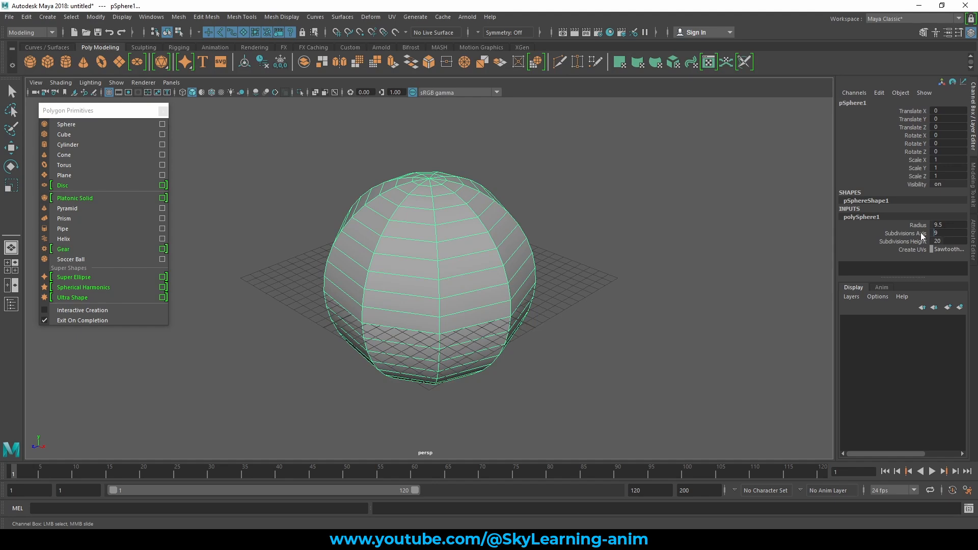
middle_click_drag(945, 234, 970, 233)
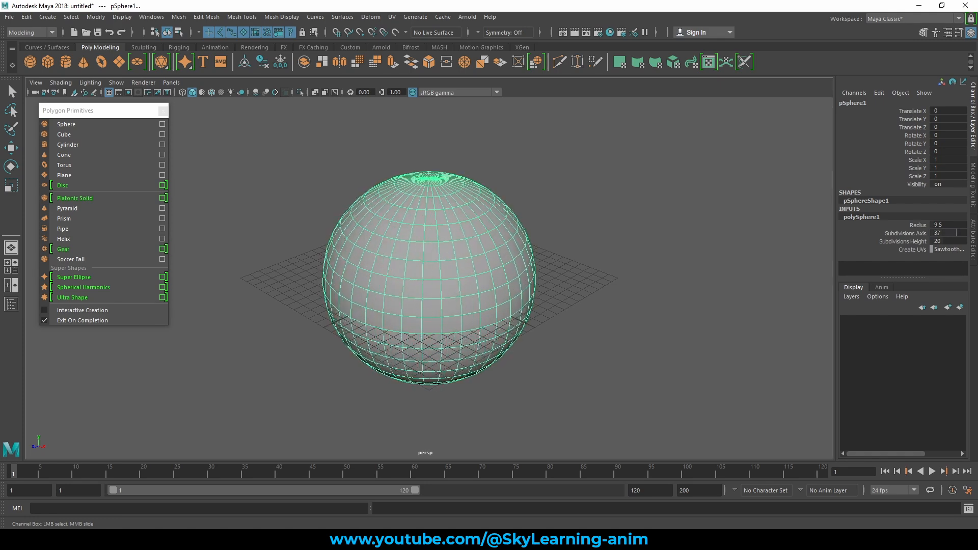
middle_click_drag(957, 233, 960, 233)
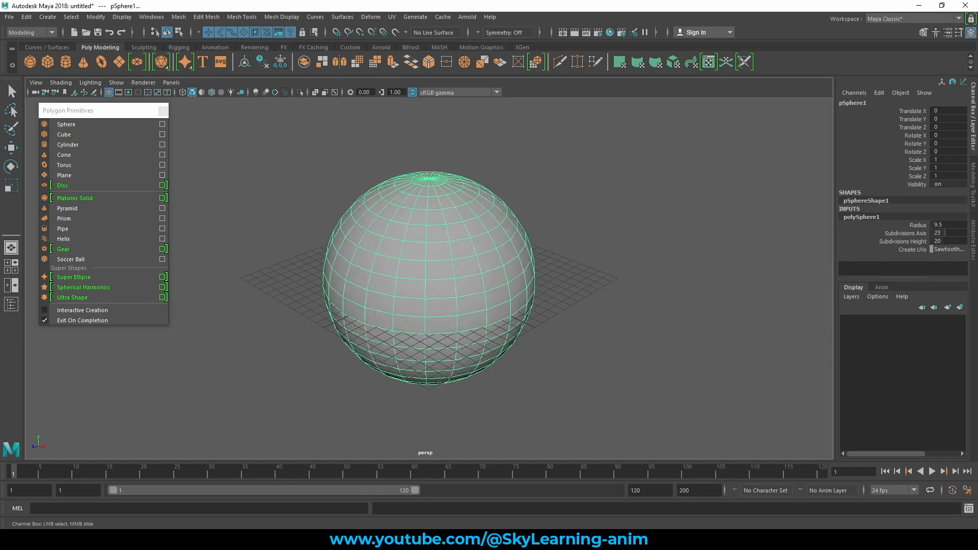
- Vary the sphere's Subdivisions Height interactively, down to 9 and up to 16
left_click(906, 241)
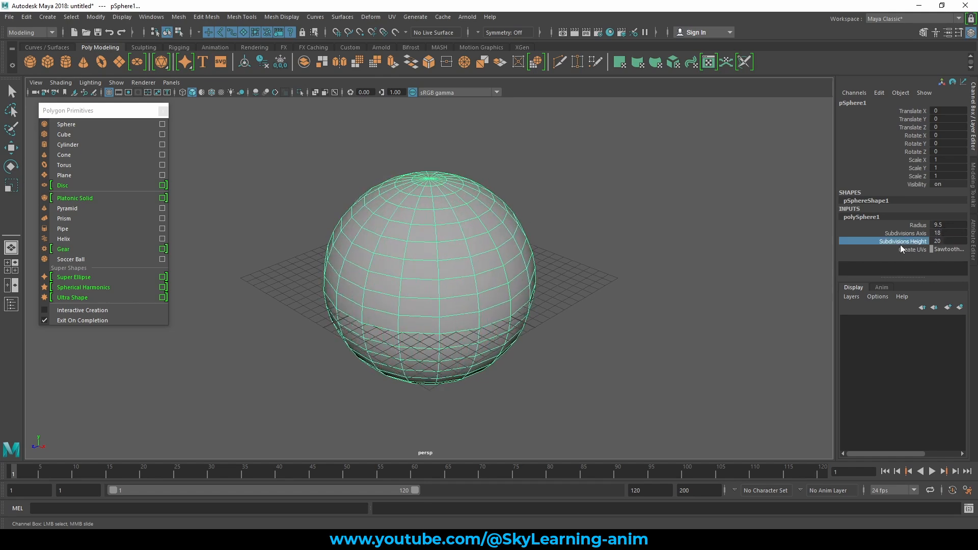
middle_click_drag(946, 241, 958, 241)
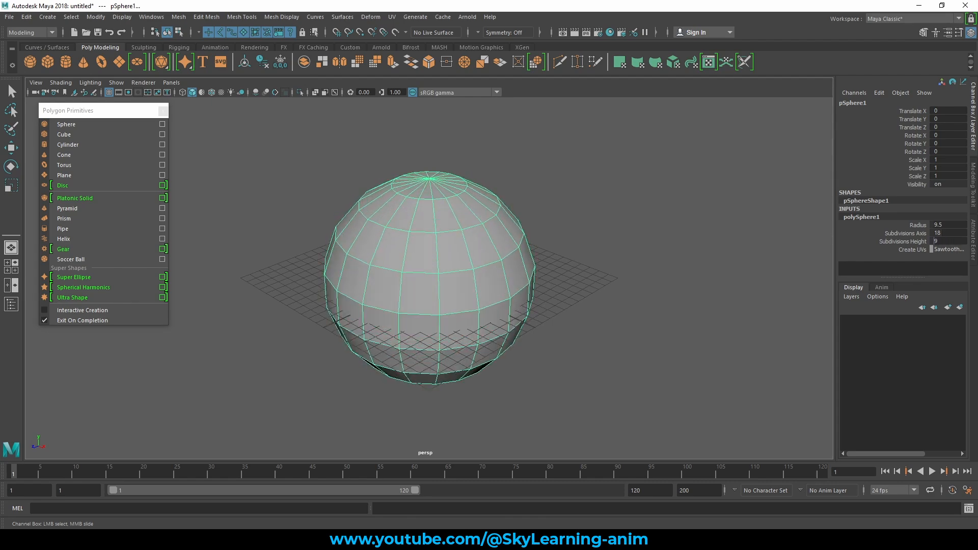
middle_click_drag(933, 241, 933, 241)
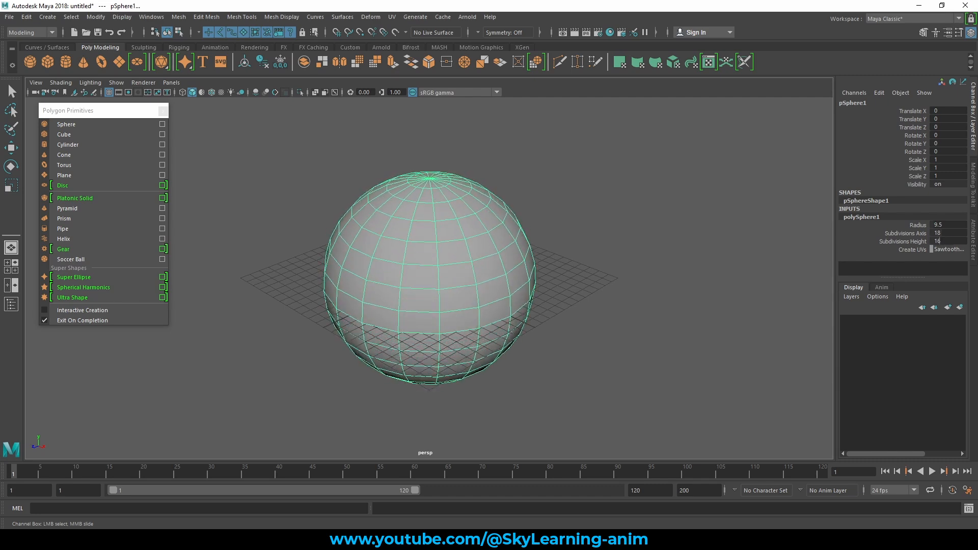
- Set both the Subdivisions Height and the Subdivisions Axis of the sphere to 50
double_click(951, 241)
key("Return")
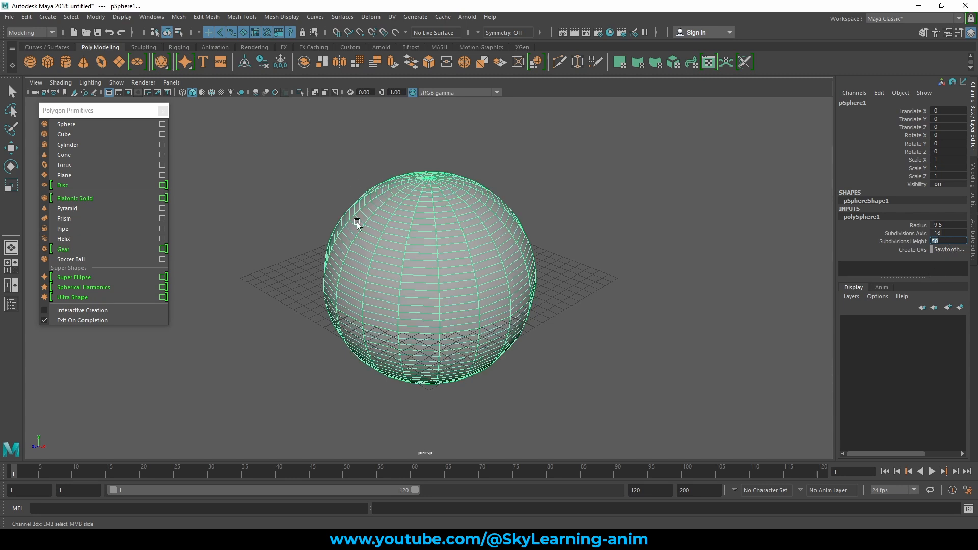
left_click(950, 233)
type("50")
key("Return")
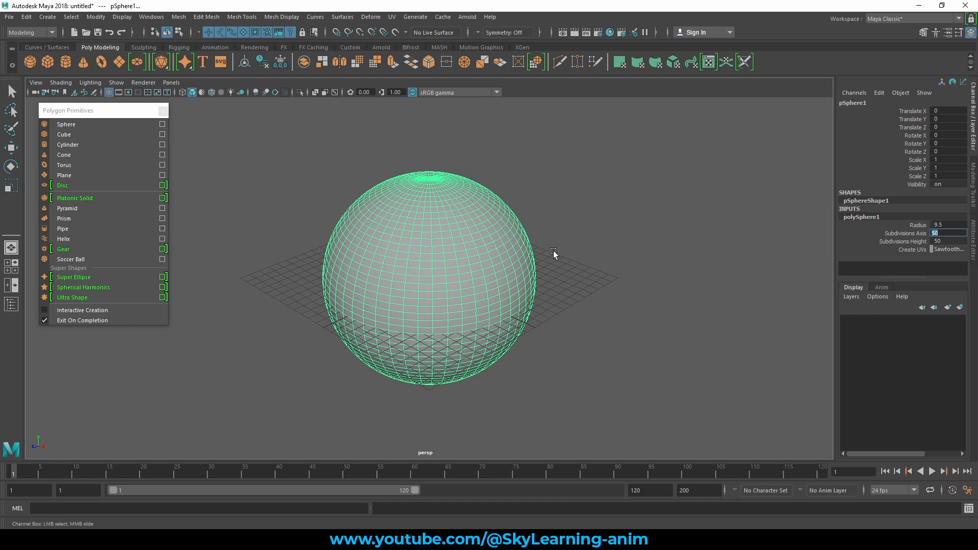
- Set the sphere's Radius to 5
double_click(948, 224)
type("5")
key("Return")
left_click(925, 226)
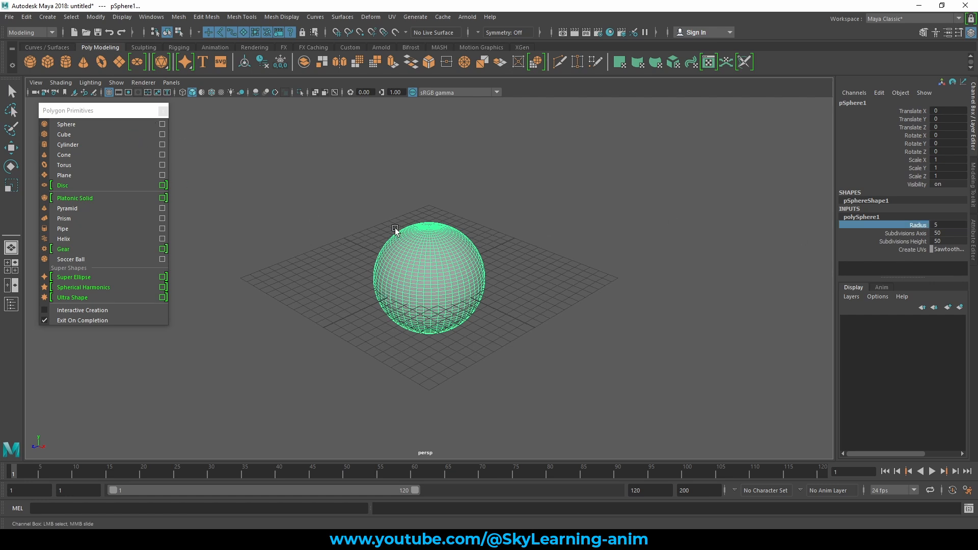
- Delete the sphere and create a polygon cube with default settings at the centre of the grid
key("q")
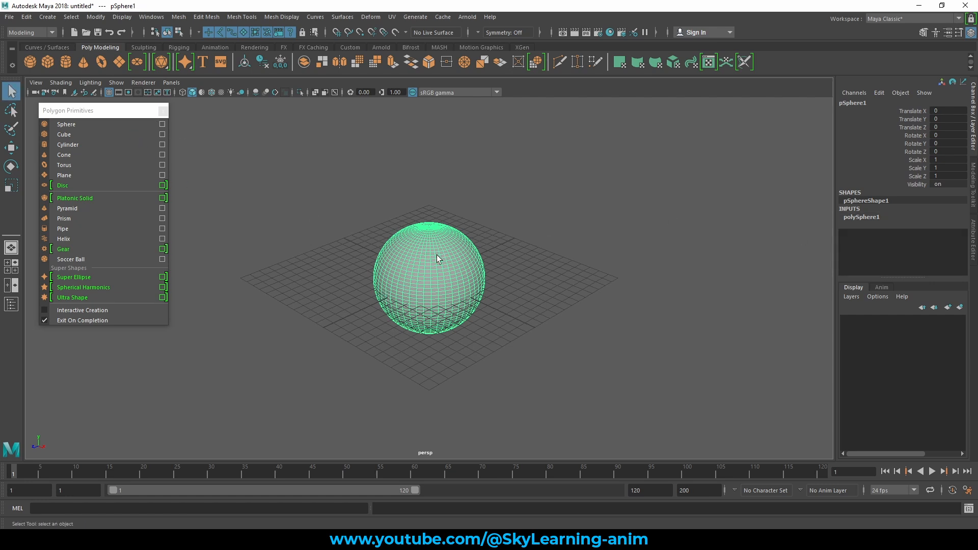
key("Delete")
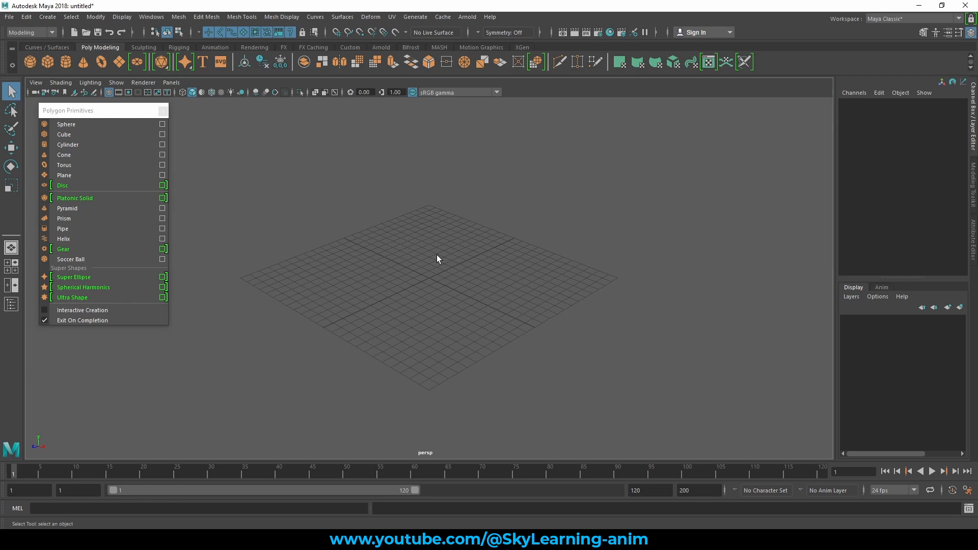
left_click(72, 136)
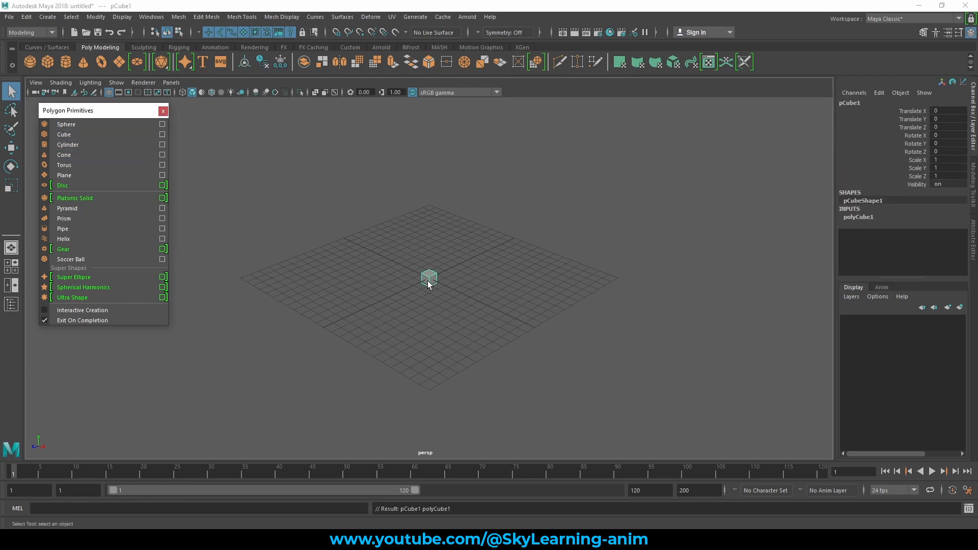
scroll(429, 278, "up", 3)
scroll(430, 279, "up", 5)
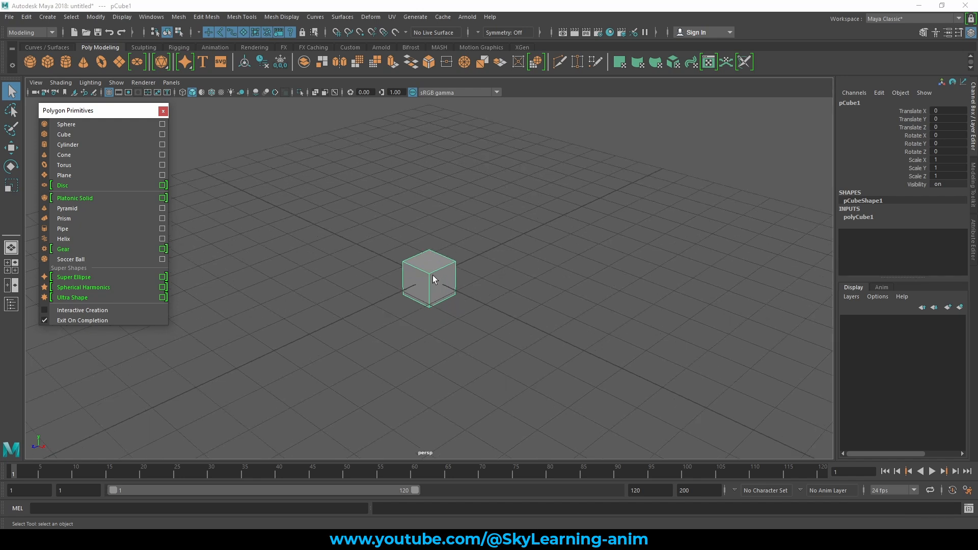
- Open the cube's creation settings and stretch its Width interactively, through 2.52 up to 6.8
left_click(857, 218)
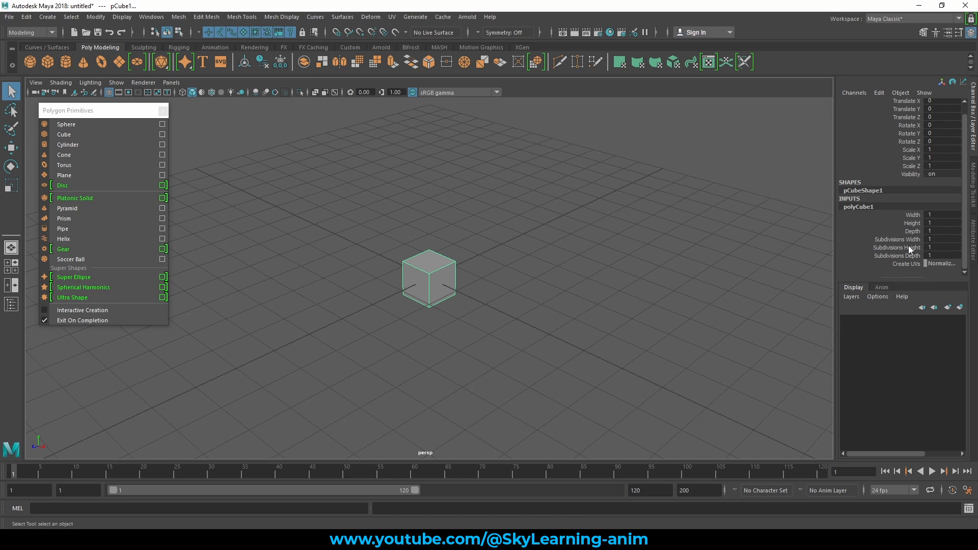
left_click(912, 216)
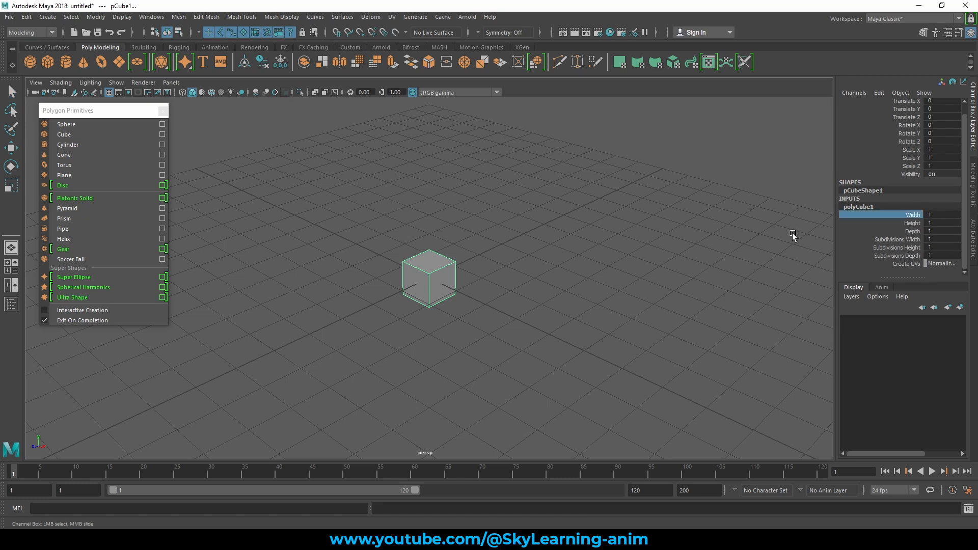
middle_click_drag(448, 247, 529, 239)
key("ctrl+z")
middle_click_drag(666, 216, 749, 216)
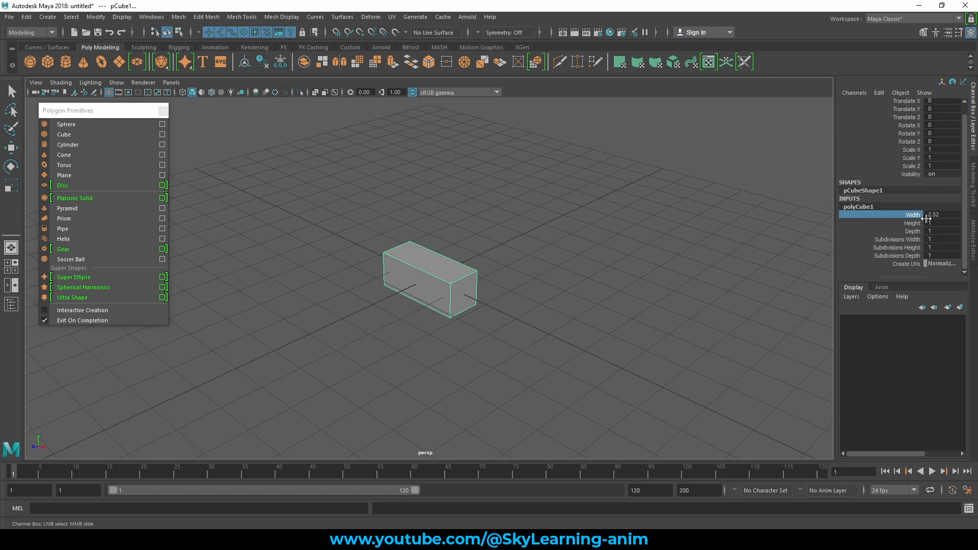
mouse_move(946, 215)
left_mouse_down("ctrl")
mouse_move(933, 215)
mouse_move(970, 215)
mouse_move(941, 215)
mouse_move(950, 215)
left_mouse_up("ctrl")
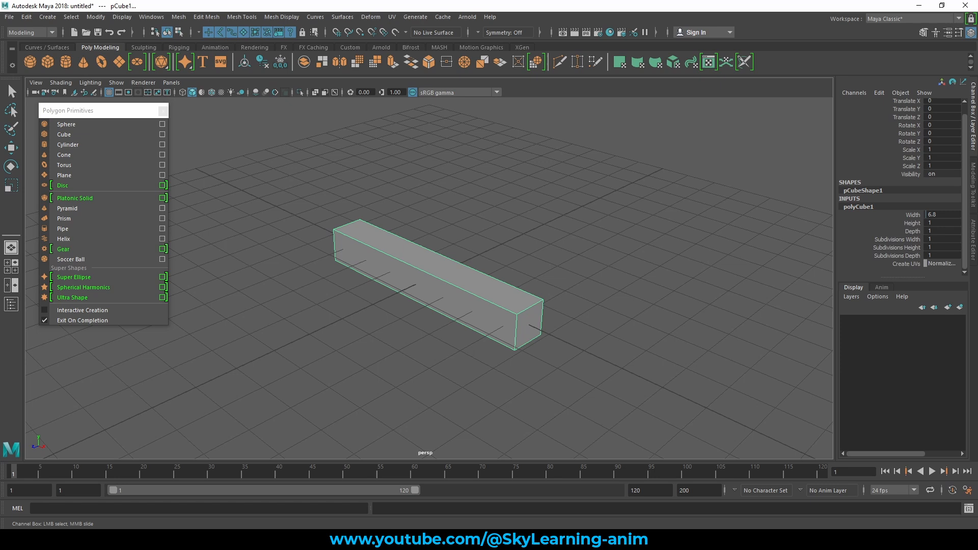
- Set the cube's Width back to 1
left_click(947, 214)
type("1")
key("Return")
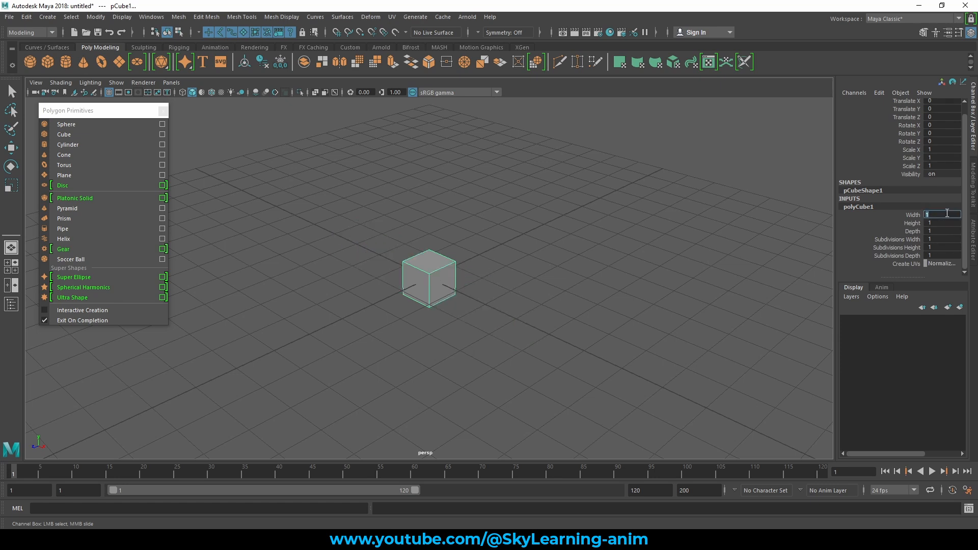
- Set the cube's Height to 4.1 and its Depth to 8.1
left_click(914, 223)
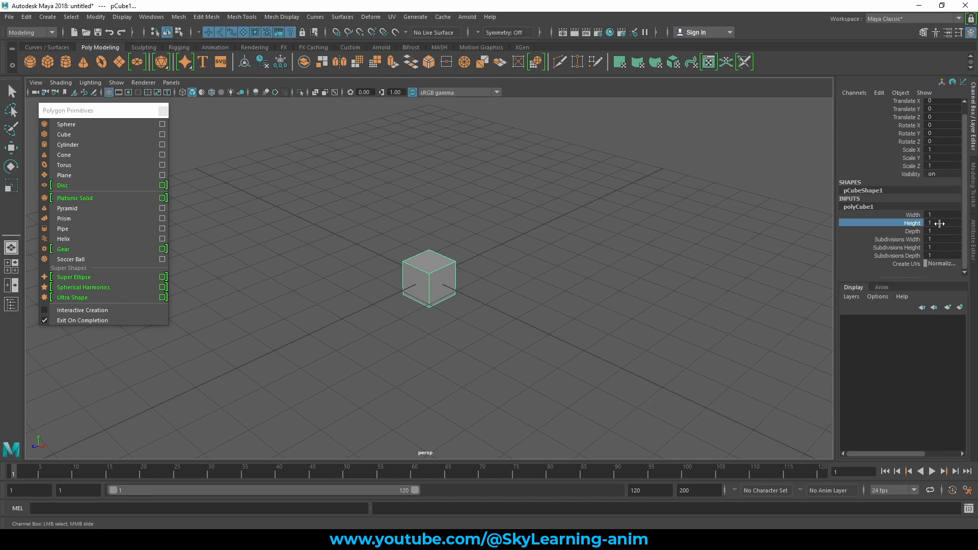
left_click(939, 223)
type("4.1")
key("Return")
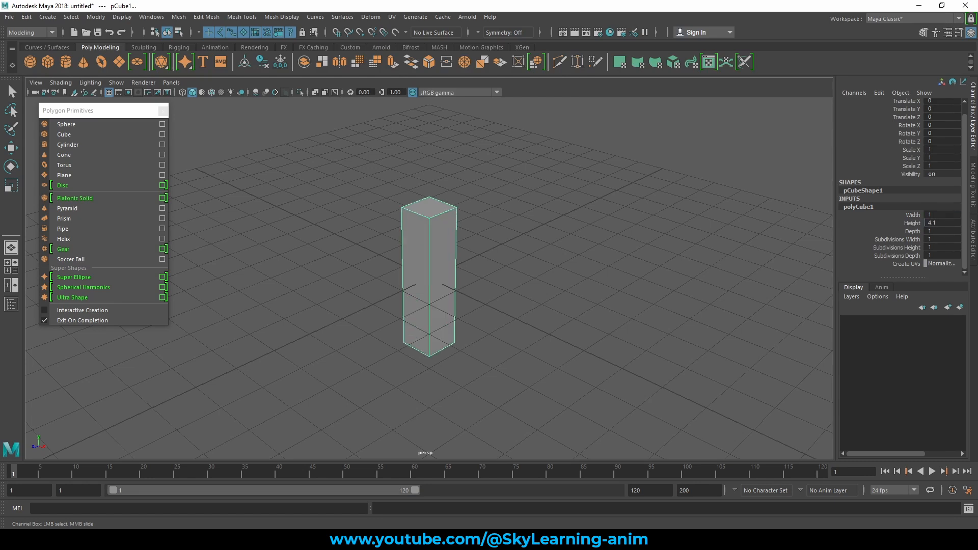
mouse_move(942, 224)
left_mouse_down("ctrl")
mouse_move(966, 224)
mouse_move(922, 223)
mouse_move(943, 224)
left_mouse_up("ctrl")
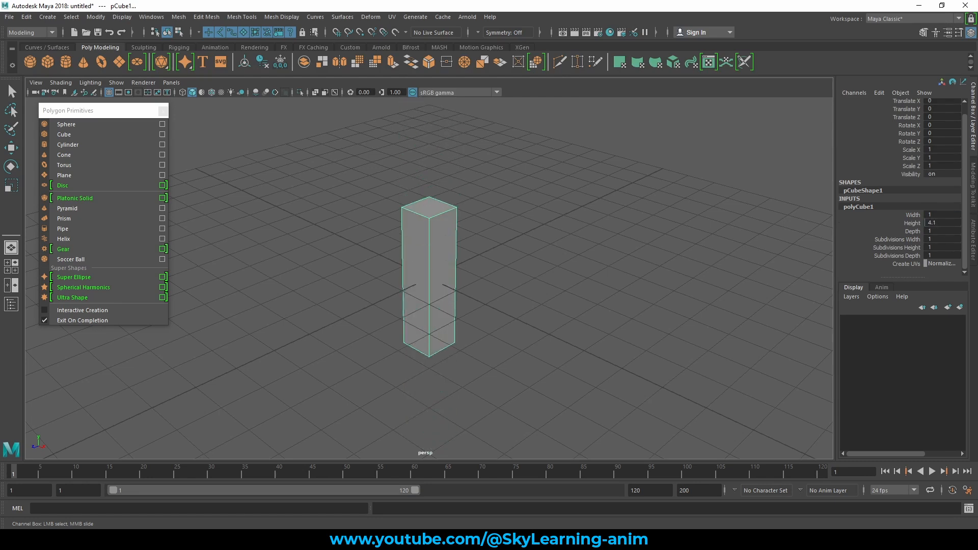
left_click(939, 231)
type("8.1")
key("Return")
- Reset the cube's Width, Height and Depth together to 1
mouse_move(943, 232)
left_mouse_down("ctrl")
mouse_move(956, 232)
mouse_move(933, 232)
mouse_move(958, 231)
mouse_move(941, 231)
left_mouse_up("ctrl")
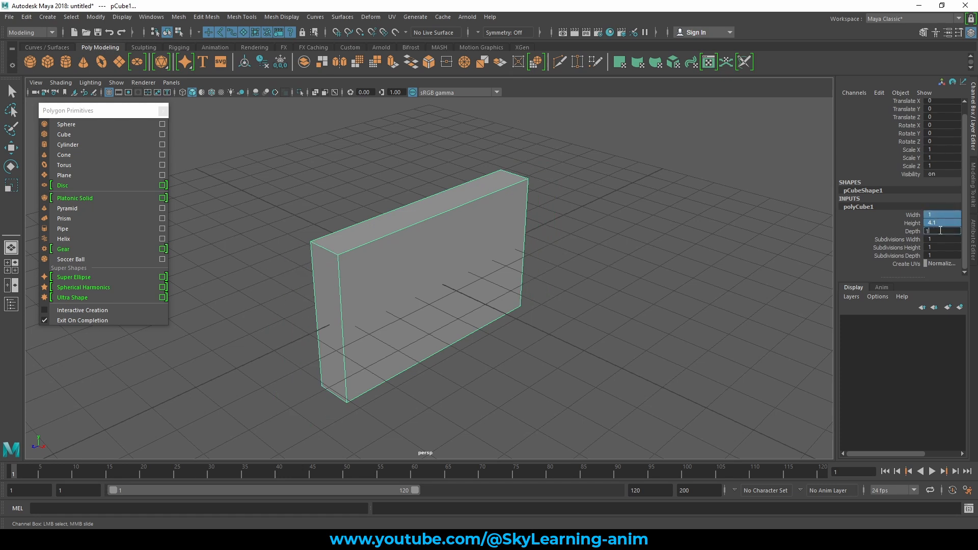
type("1")
key("Return")
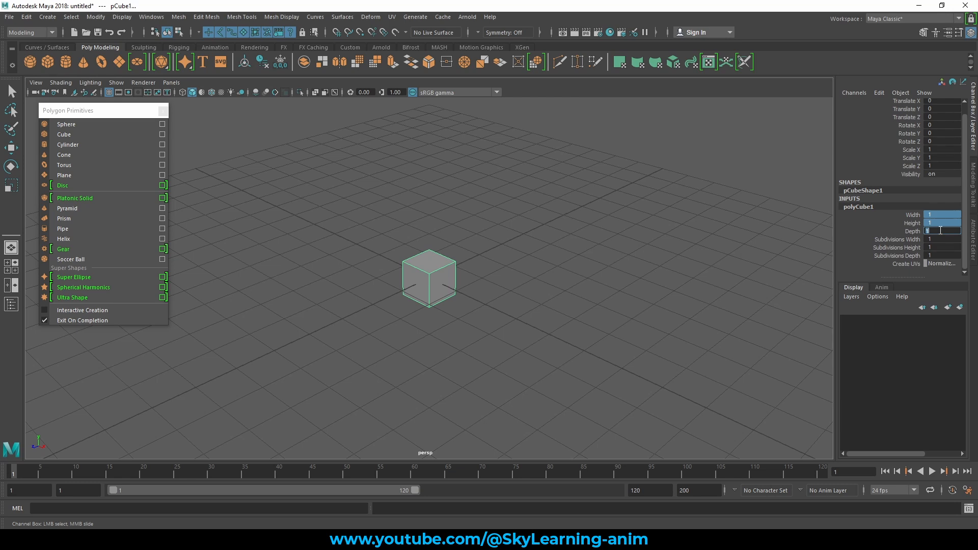
- Set the cube's Subdivisions Width to 6
left_click(906, 240)
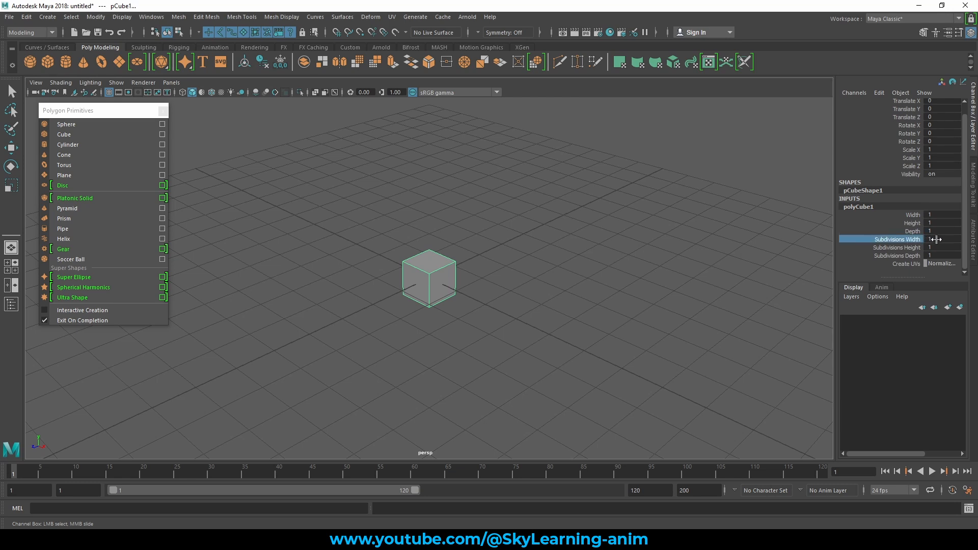
mouse_move(937, 239)
left_mouse_down("ctrl")
mouse_move(952, 240)
mouse_move(940, 239)
left_mouse_up("ctrl")
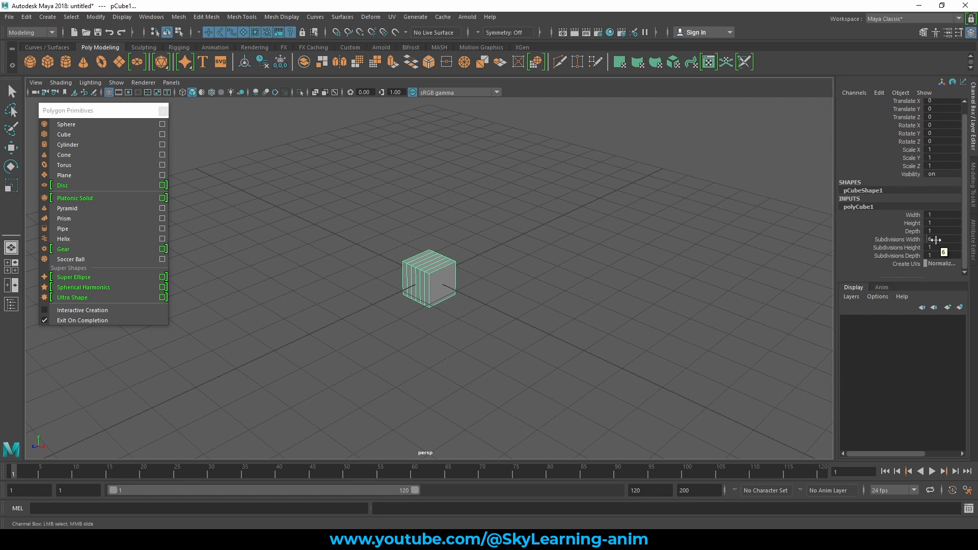
left_click(937, 240)
type("3")
key("Return")
mouse_move(934, 239)
middle_mouse_down()
mouse_move(945, 240)
mouse_move(936, 239)
middle_mouse_up()
- Set the cube's Subdivisions Height to 6 and its Subdivisions Depth to 5
left_click(936, 248)
type("8")
key("Return")
mouse_move(929, 248)
middle_mouse_down()
mouse_move(926, 256)
mouse_move(941, 256)
middle_mouse_up()
left_click(936, 255)
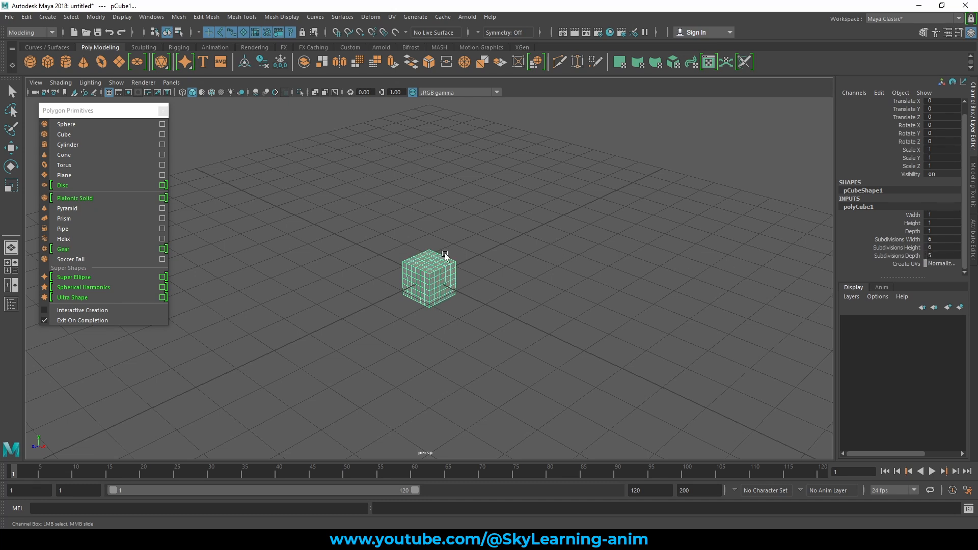
scroll(371, 264, "up", 2)
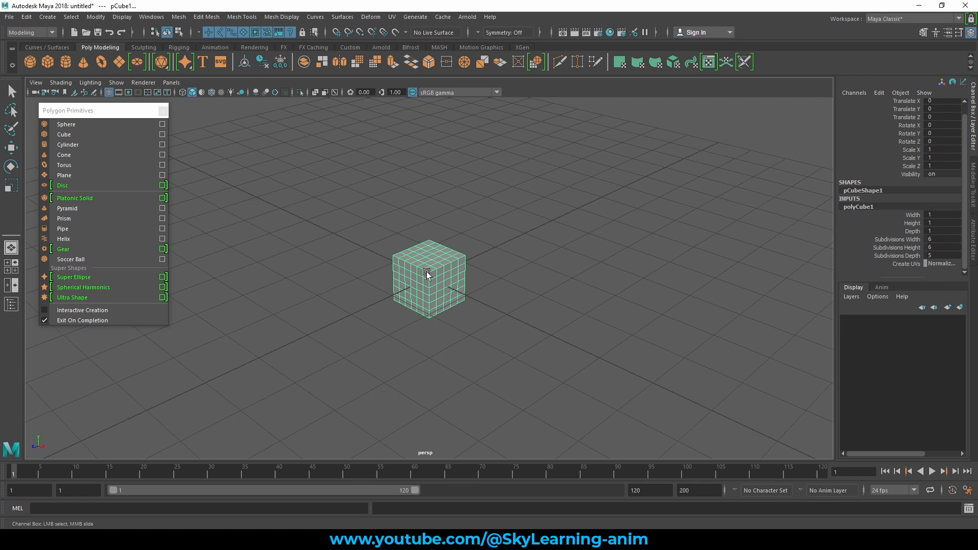
key("q")
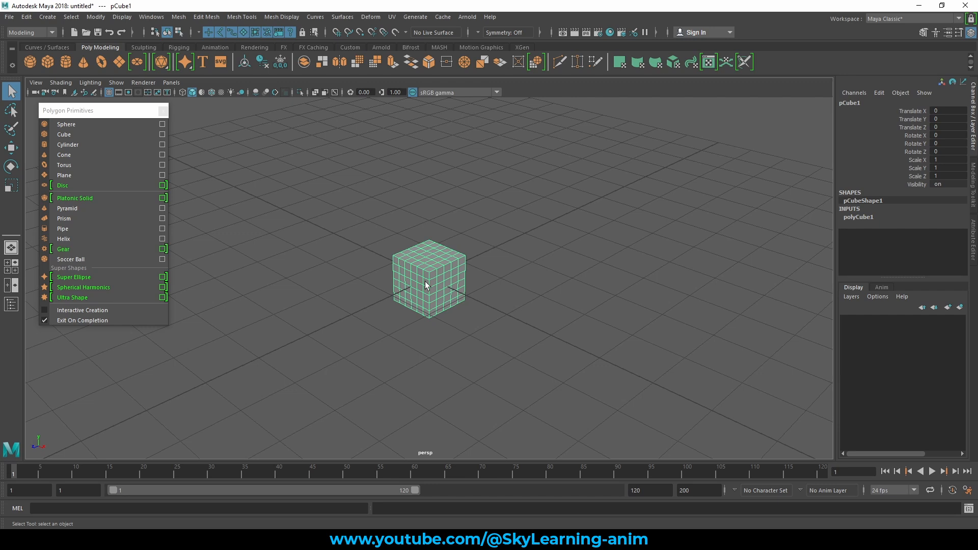
- Select the subdivided cube and delete it from the scene
left_click(656, 203)
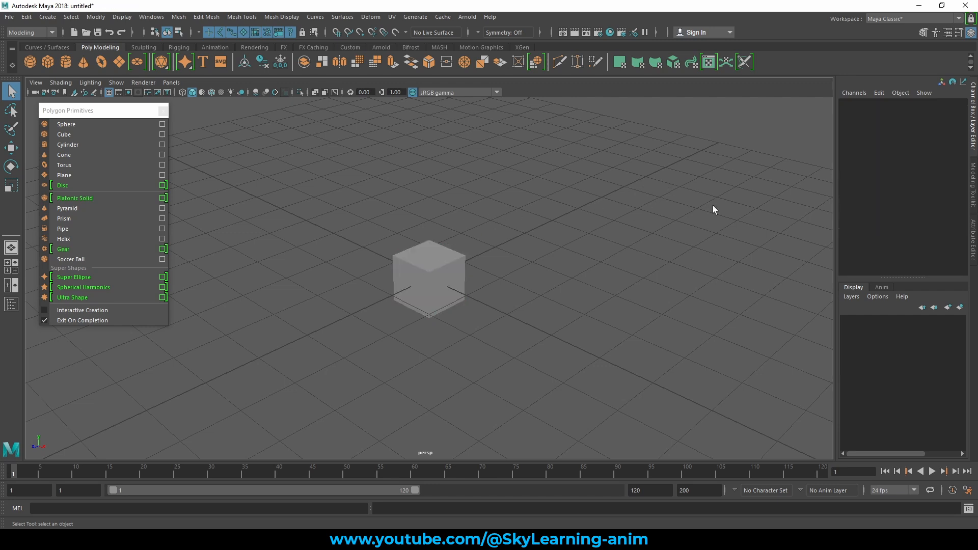
left_click(443, 259)
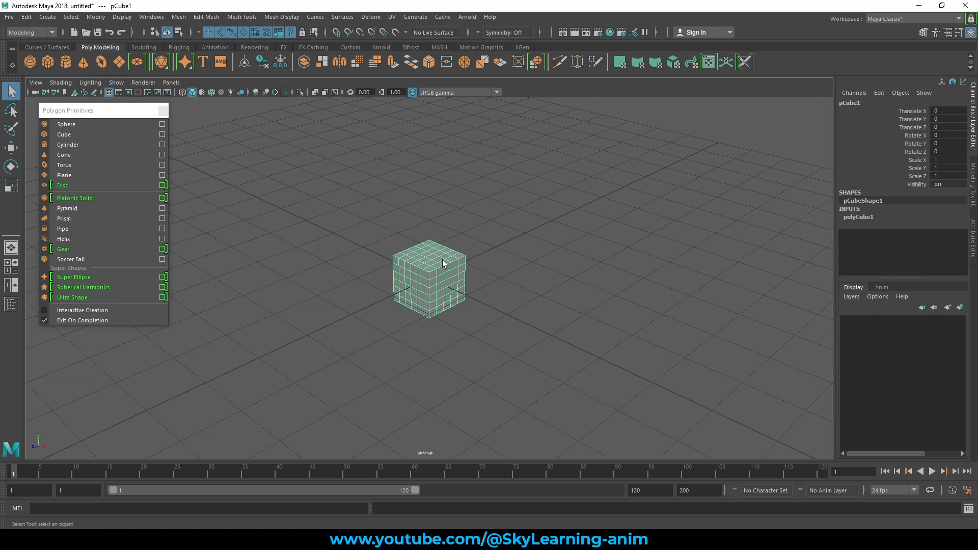
key("Delete")
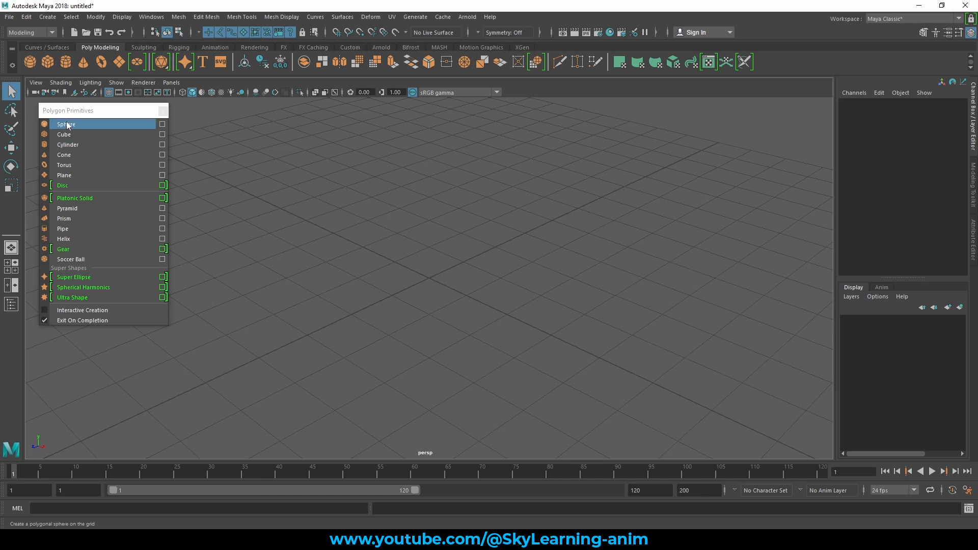
- Create a polygon cylinder with default settings at the centre of the grid and open its creation settings
left_click_drag(105, 114, 103, 114)
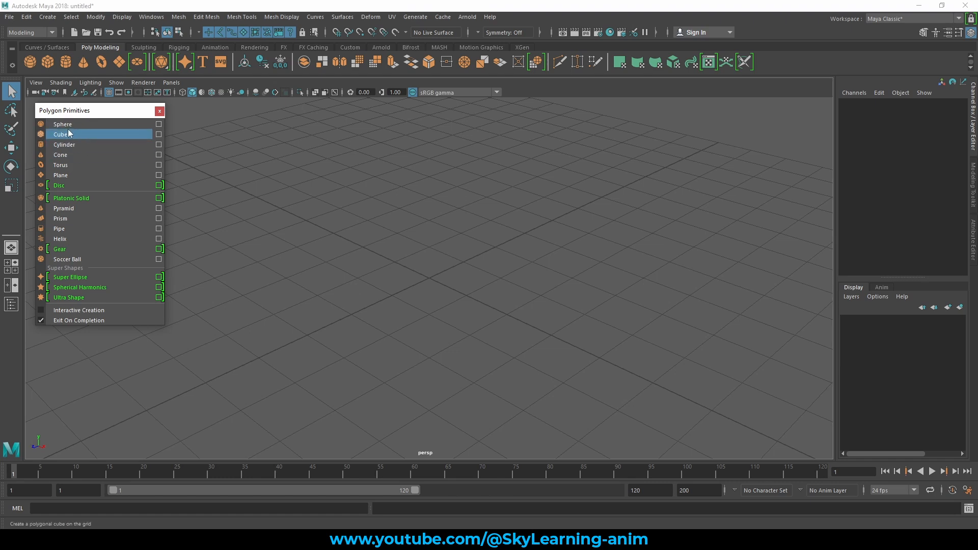
left_click(75, 145)
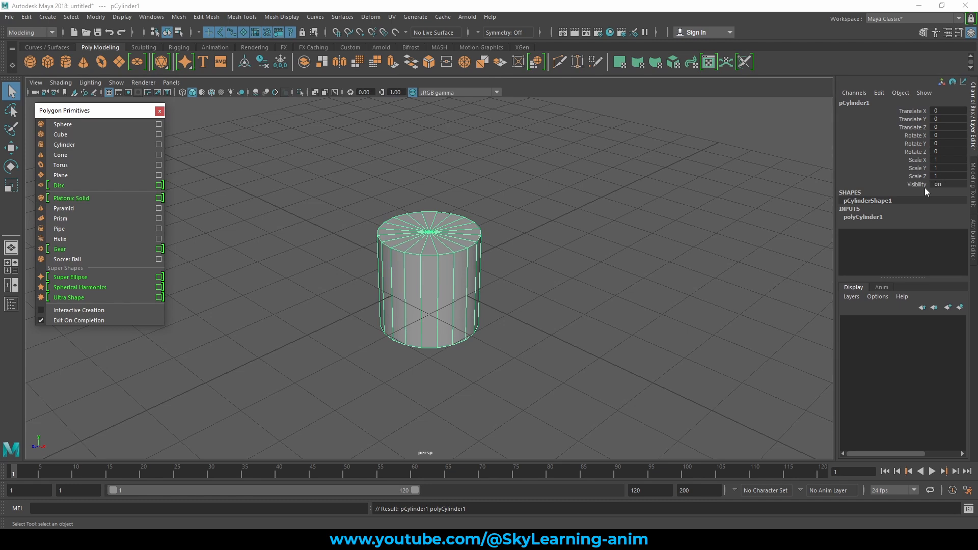
left_click(858, 216)
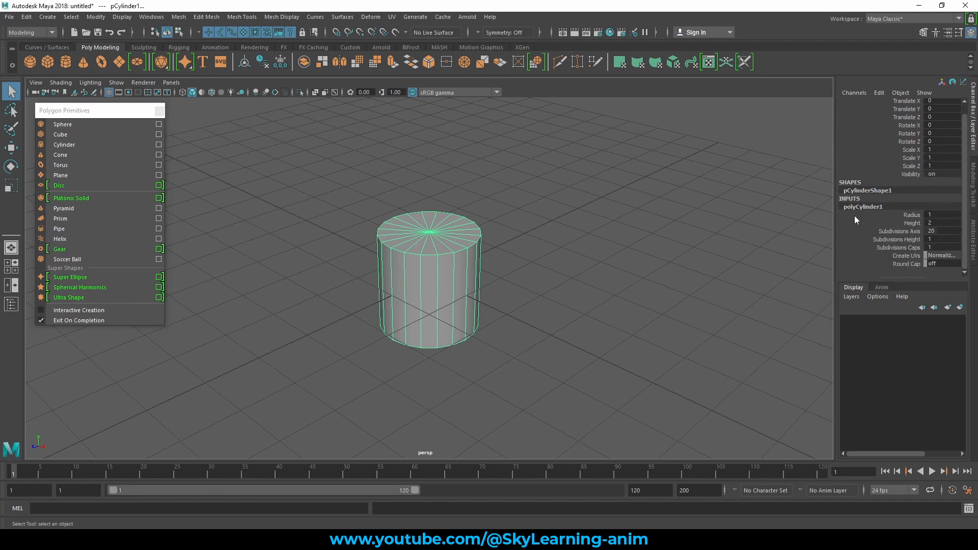
- Try widening the cylinder interactively to a Radius of 1.2, and undo the change
left_click(912, 214)
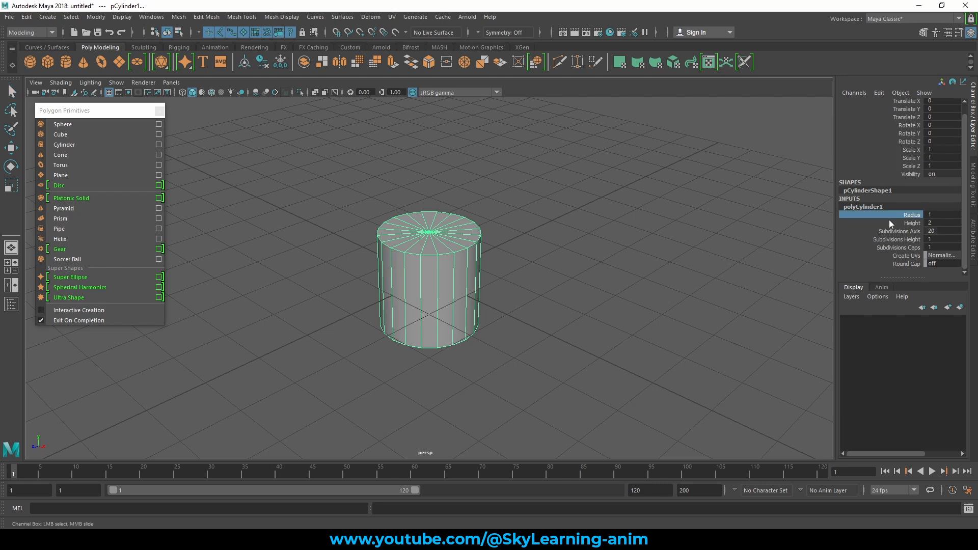
mouse_move(681, 251)
middle_mouse_down()
mouse_move(697, 249)
mouse_move(660, 248)
mouse_move(684, 244)
middle_mouse_up()
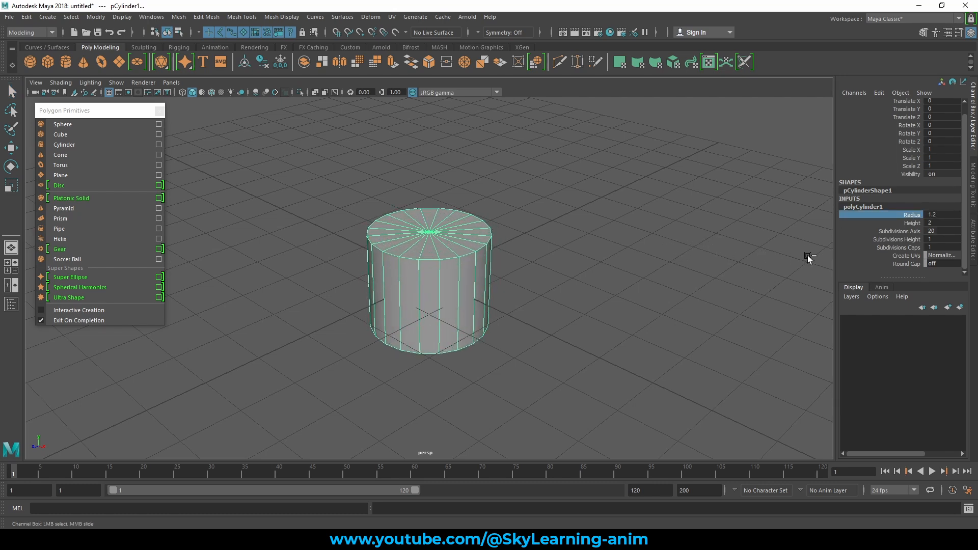
key("ctrl+z")
- Raise the cylinder's Height to 4 and reduce its Subdivisions Axis to 7
left_click(924, 223)
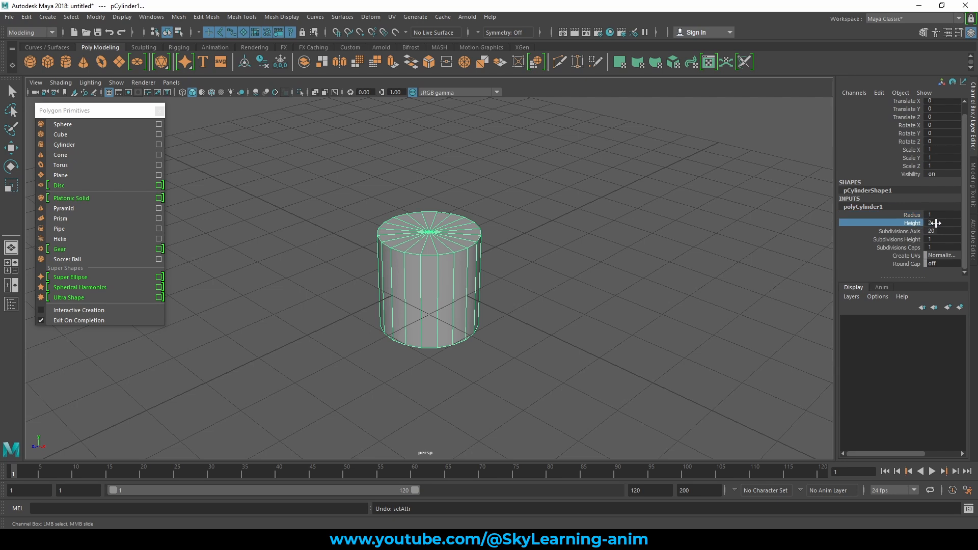
mouse_move(936, 222)
left_mouse_down("ctrl")
mouse_move(954, 222)
mouse_move(932, 222)
mouse_move(945, 223)
left_mouse_up("ctrl")
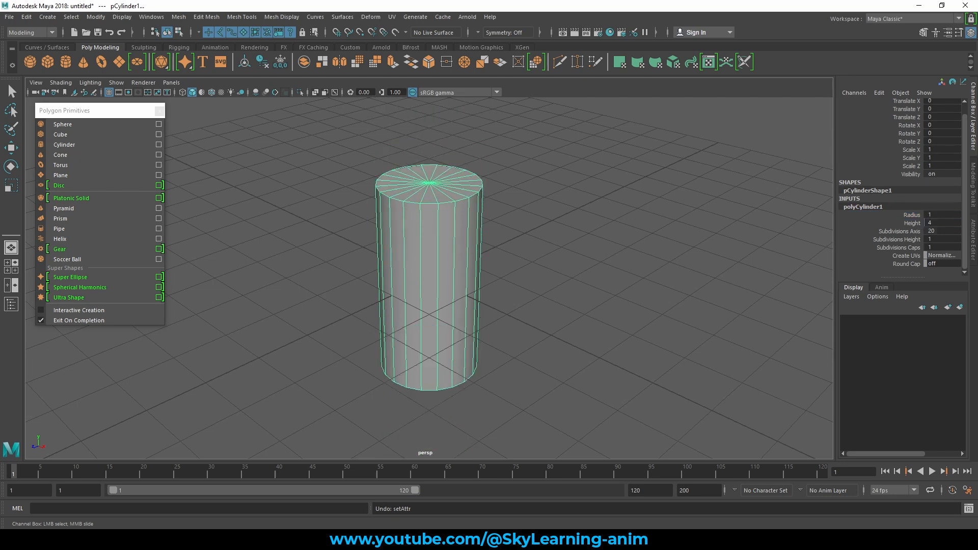
left_click(940, 231)
left_click_drag(945, 230, 912, 230, "ctrl")
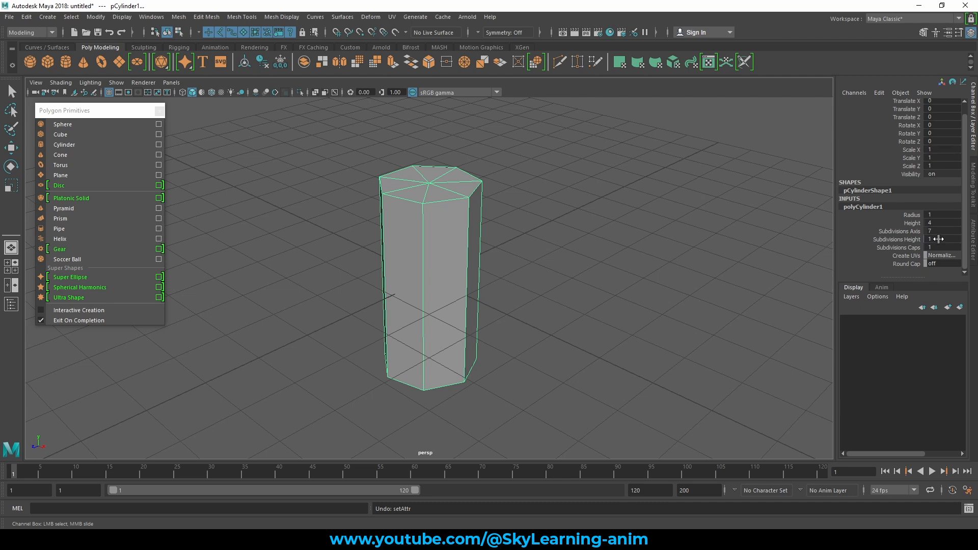
- Raise the cylinder's Subdivisions Height to 6 and inspect the divisions along its sides
mouse_move(939, 238)
left_mouse_down("ctrl")
mouse_move(955, 239)
mouse_move(913, 255)
mouse_move(925, 248)
left_mouse_up("ctrl")
left_click_drag(528, 246, 543, 184, "alt")
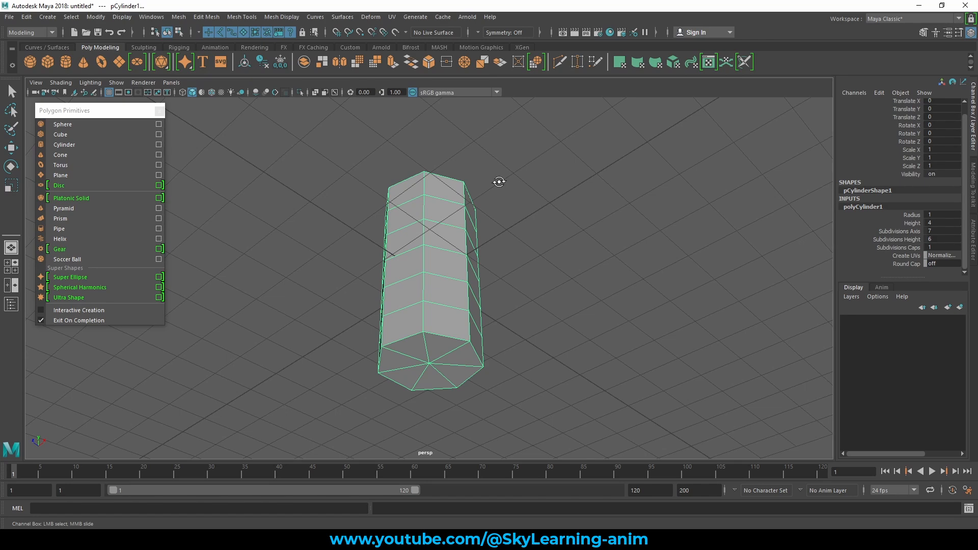
left_click_drag(500, 184, 506, 242, "alt")
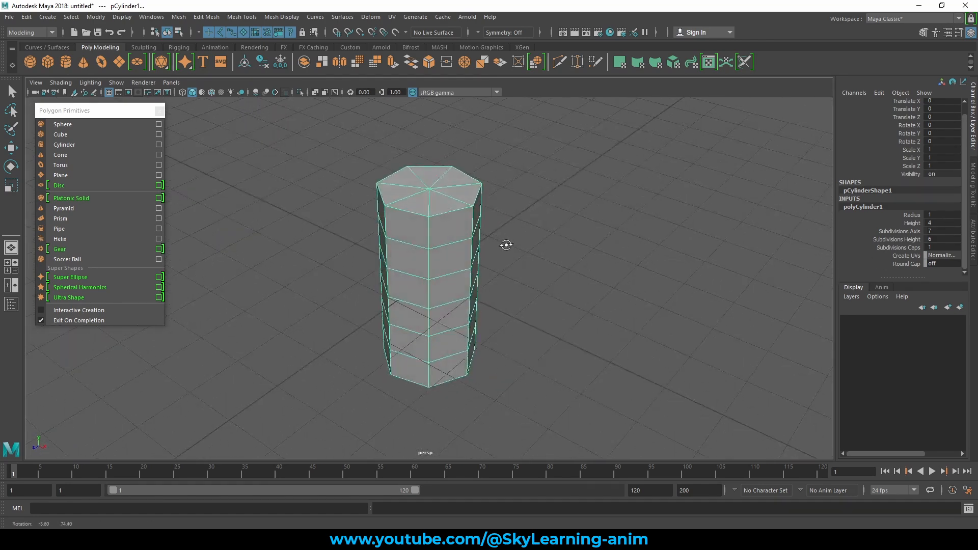
- Vary the cylinder's Subdivisions Caps interactively, including a value of 7, and inspect both end caps
left_click(937, 247)
mouse_move(938, 247)
middle_mouse_down()
mouse_move(953, 247)
mouse_move(939, 248)
middle_mouse_up()
middle_click_drag(504, 265, 516, 265)
left_click_drag(456, 205, 561, 200, "alt")
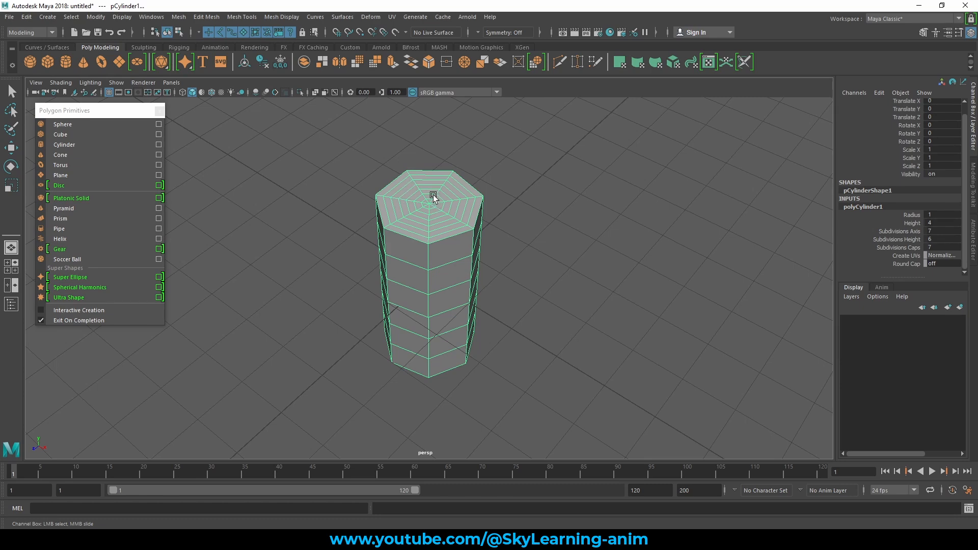
left_click_drag(518, 284, 518, 199, "alt")
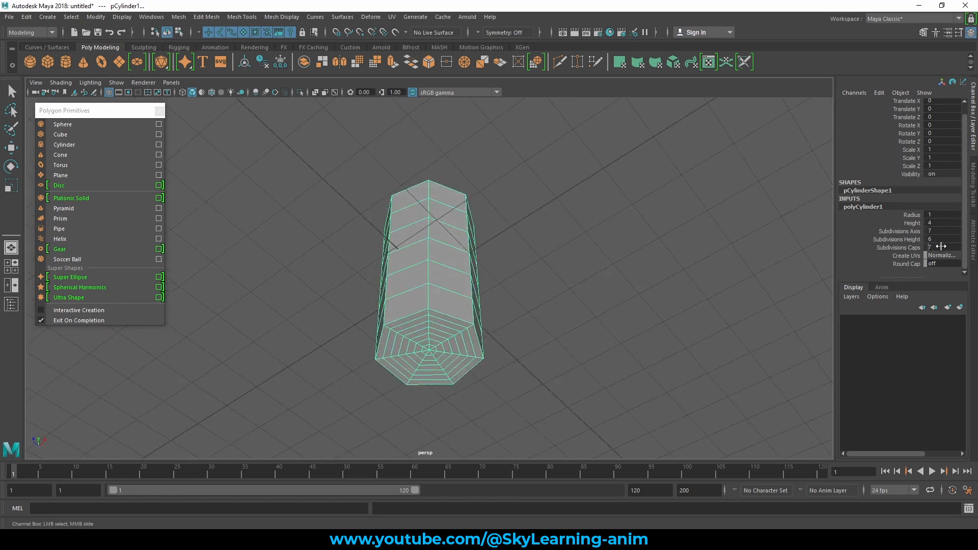
mouse_move(941, 247)
left_mouse_down("ctrl")
mouse_move(957, 247)
mouse_move(918, 247)
mouse_move(961, 247)
mouse_move(917, 247)
mouse_move(943, 247)
mouse_move(929, 247)
left_mouse_up("ctrl")
left_click_drag(420, 183, 408, 262, "alt")
- Delete the cylinder and create a polygon cone with default settings at the centre of the grid
key("q")
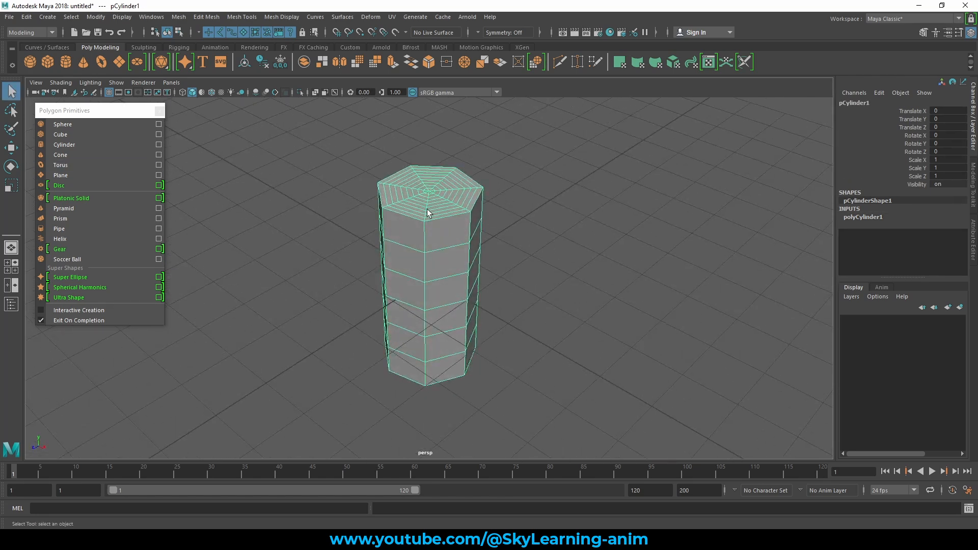
key("Delete")
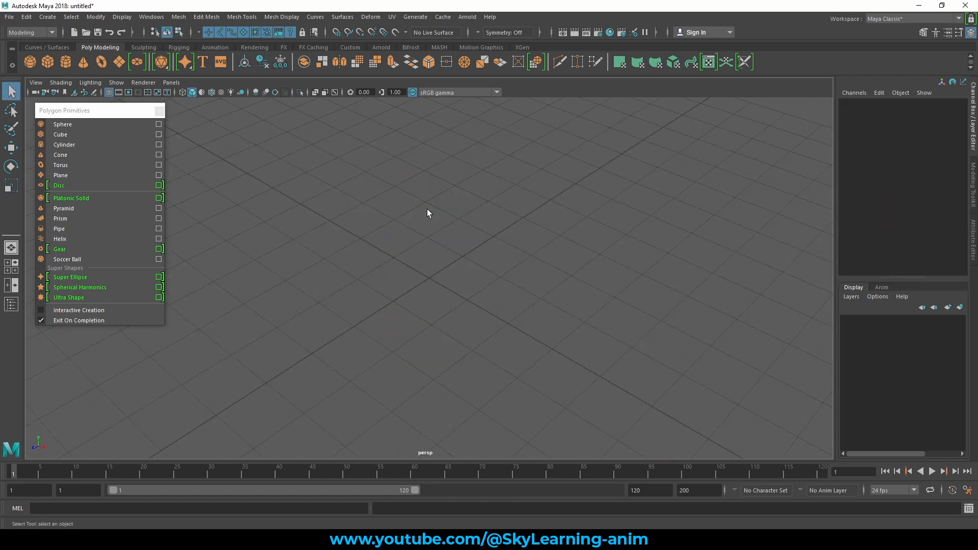
left_click(72, 155)
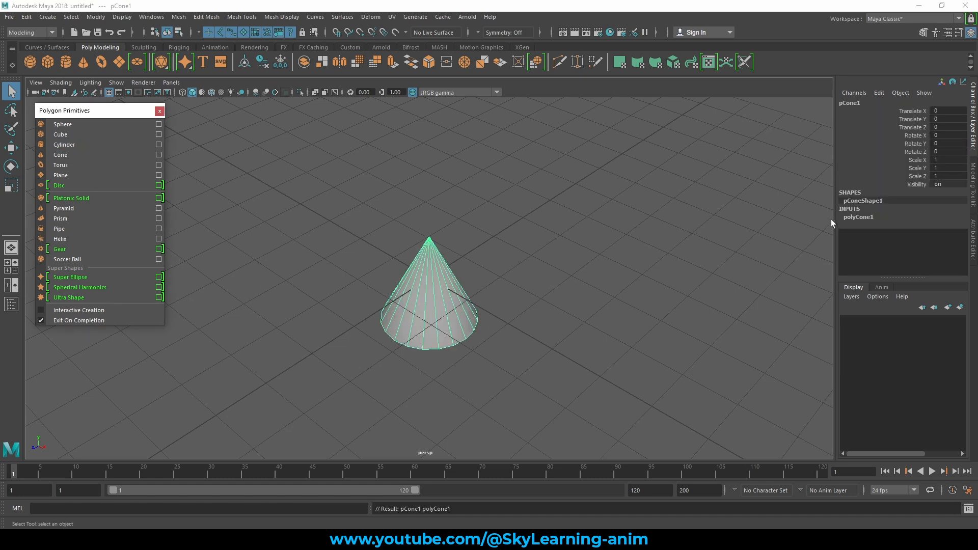
- Open the cone's creation settings and reduce its Radius interactively to 0.3
left_click(852, 217)
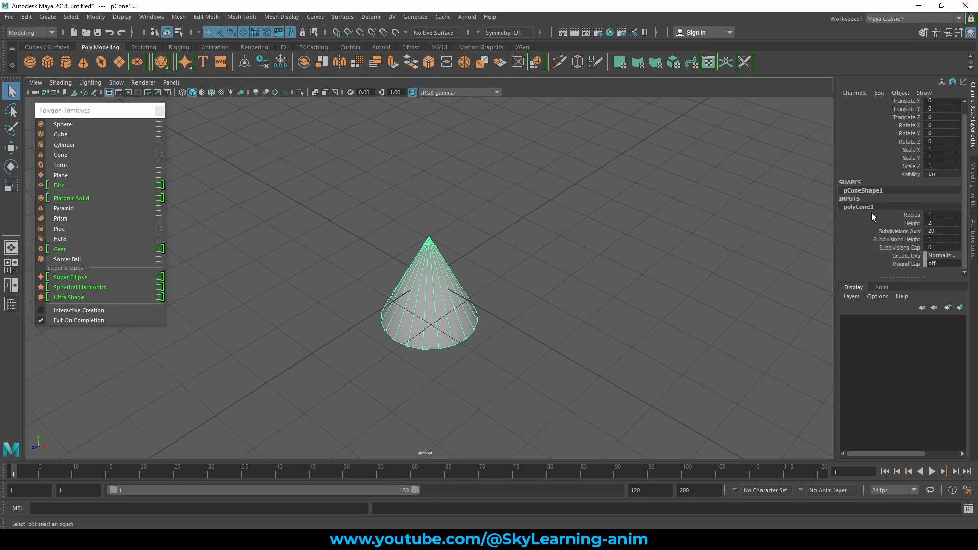
left_click(912, 215)
mouse_move(609, 264)
middle_mouse_down()
mouse_move(621, 263)
mouse_move(606, 264)
middle_mouse_up()
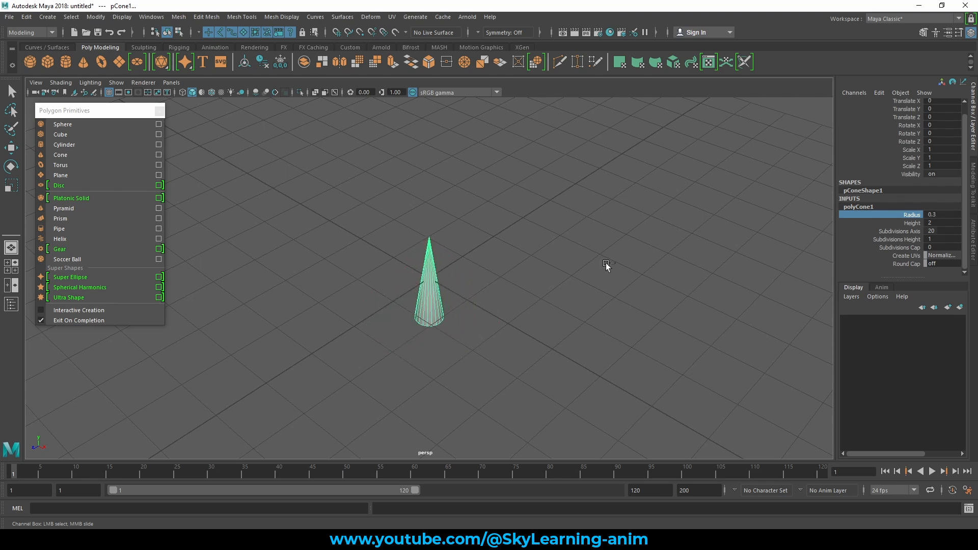
- Undo the cone's last radius change, and try Height values of 15 and 0.01 before undoing the height changes
key("ctrl+z")
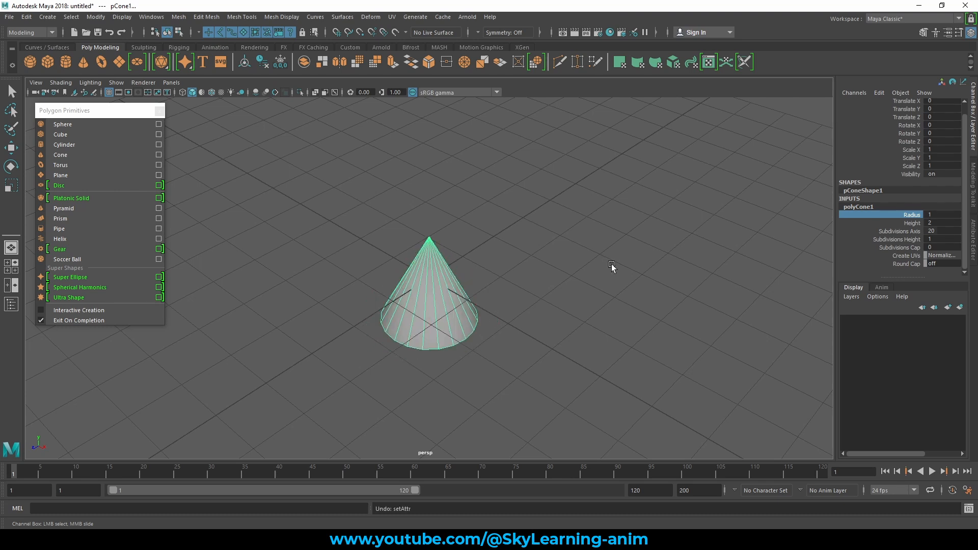
left_click(912, 223)
double_click(936, 222)
type("15")
key("Return")
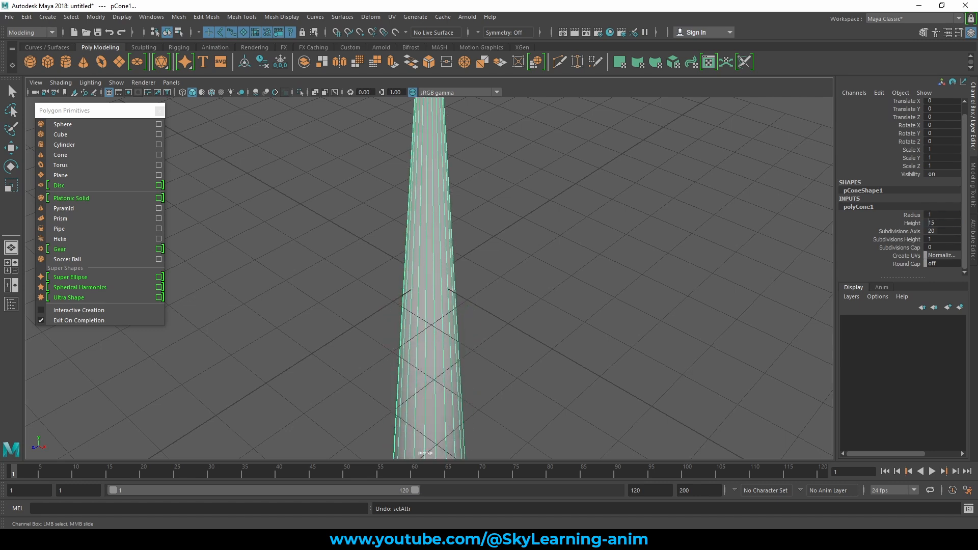
left_click_drag(943, 223, 936, 223, "ctrl")
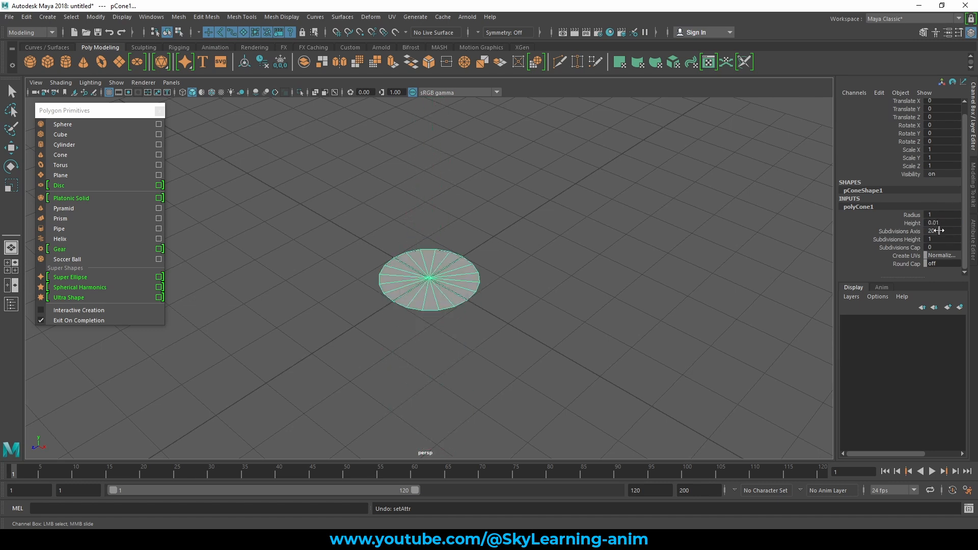
key("ctrl+z")
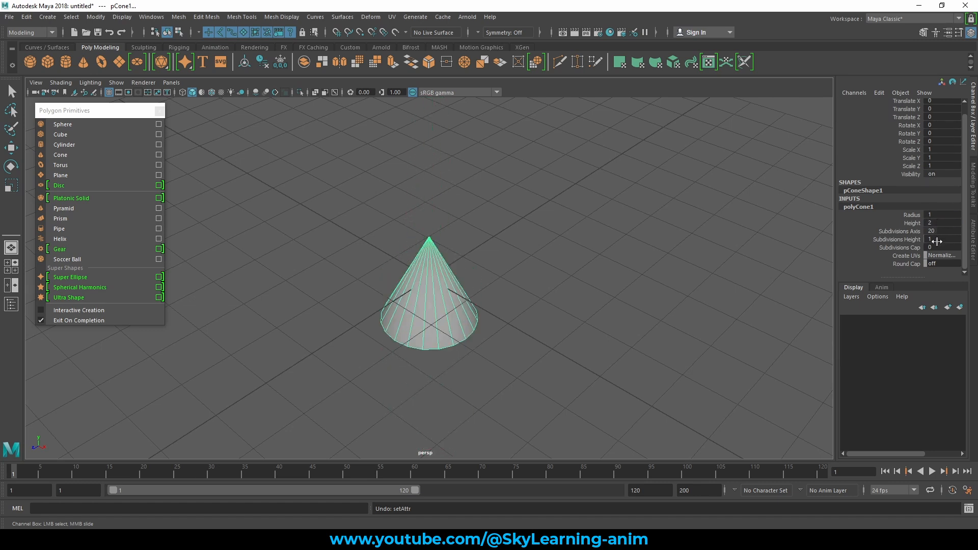
- Set the cone's Subdivisions Height to 3 and inspect the divisions along its sides
left_click(904, 239)
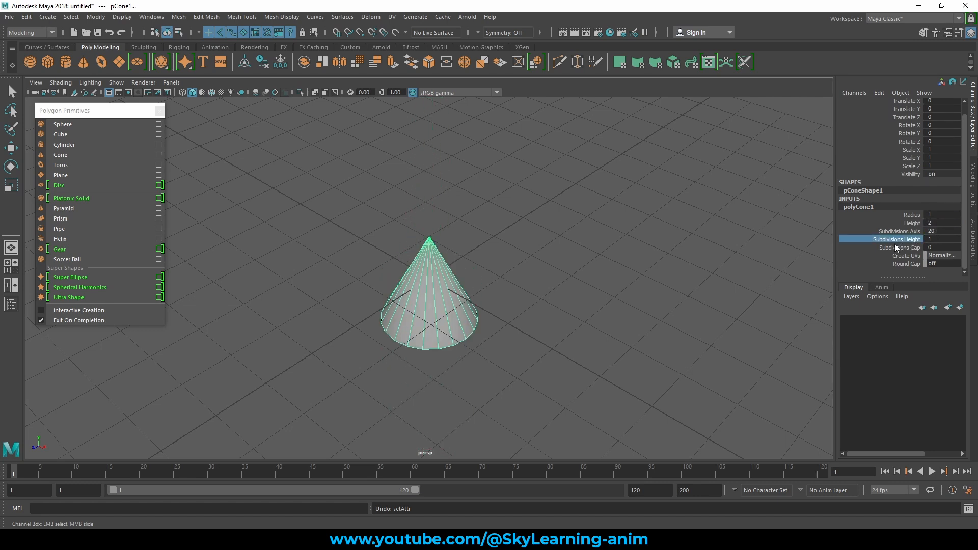
left_click(937, 240)
type("8")
key("Return")
middle_click_drag(557, 285, 532, 285)
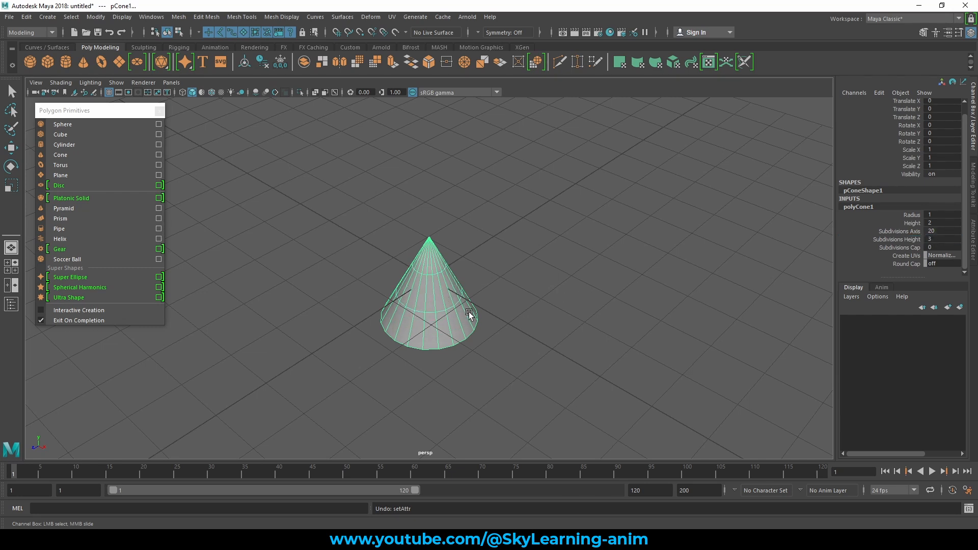
left_click_drag(469, 315, 480, 289, "alt")
right_click_drag(480, 289, 522, 299, "alt")
middle_click_drag(522, 300, 526, 276, "alt")
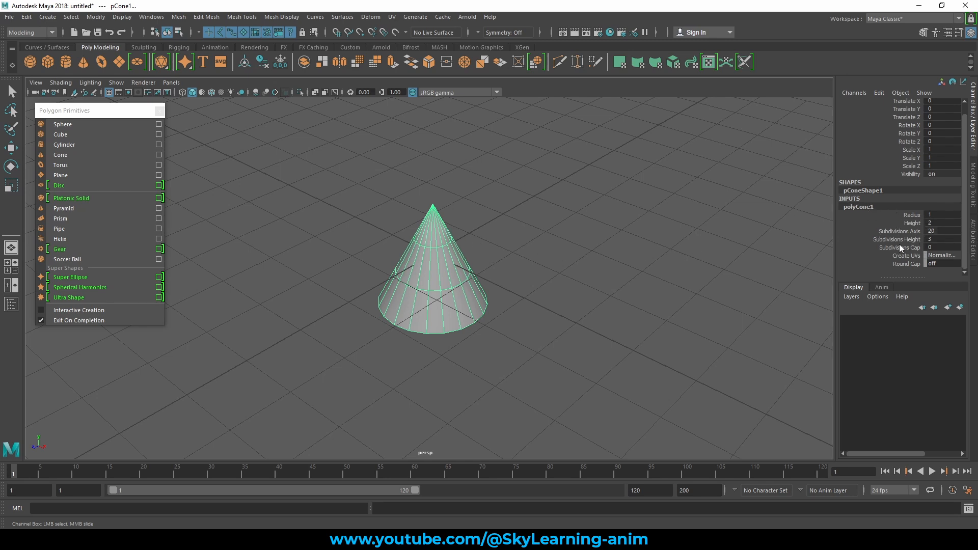
- Vary the cone's Subdivisions Cap while inspecting its base, trying a value of 16 and settling on 5
left_click(929, 248)
type("4")
key("Return")
left_click_drag(554, 317, 557, 251, "alt")
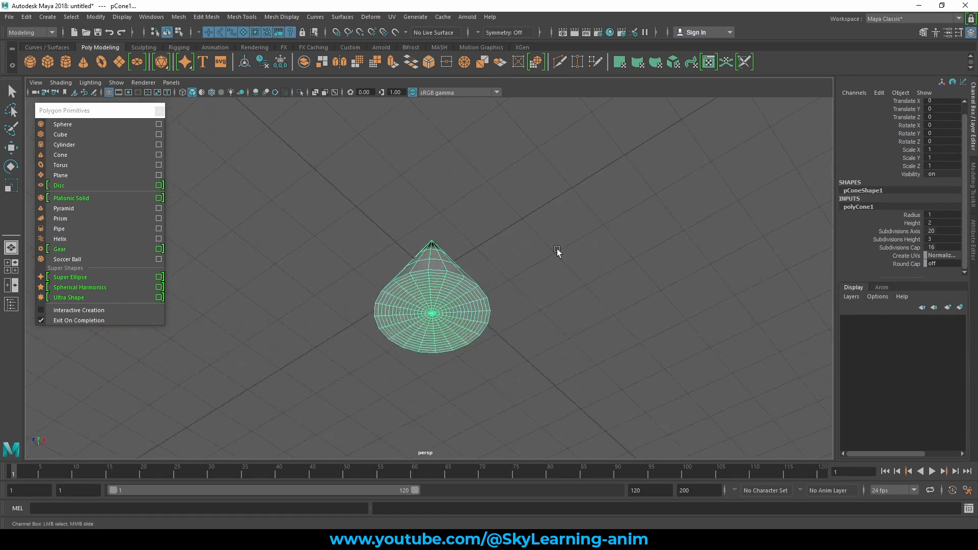
left_click(911, 248)
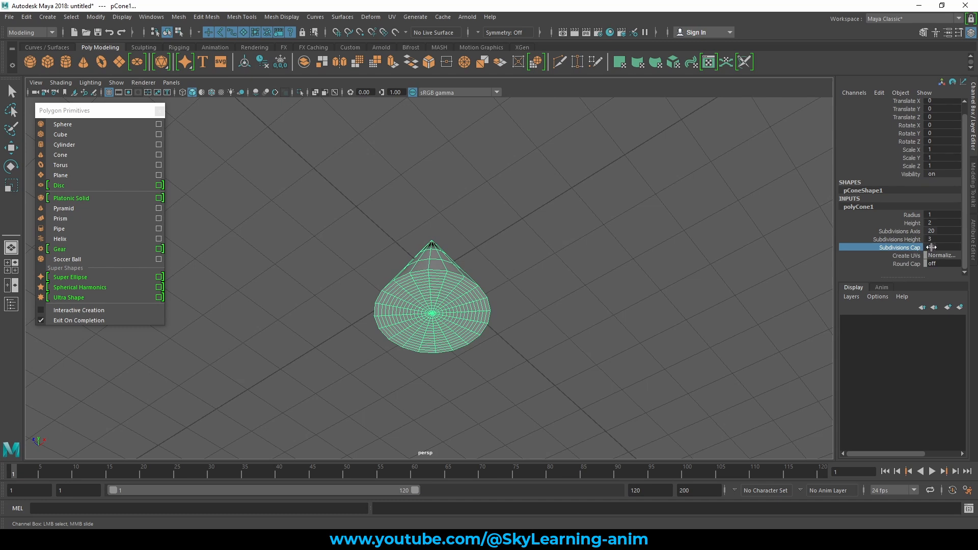
double_click(931, 248)
type("24")
key("Return")
middle_click_drag(941, 248, 929, 248)
left_click_drag(465, 235, 463, 295, "alt")
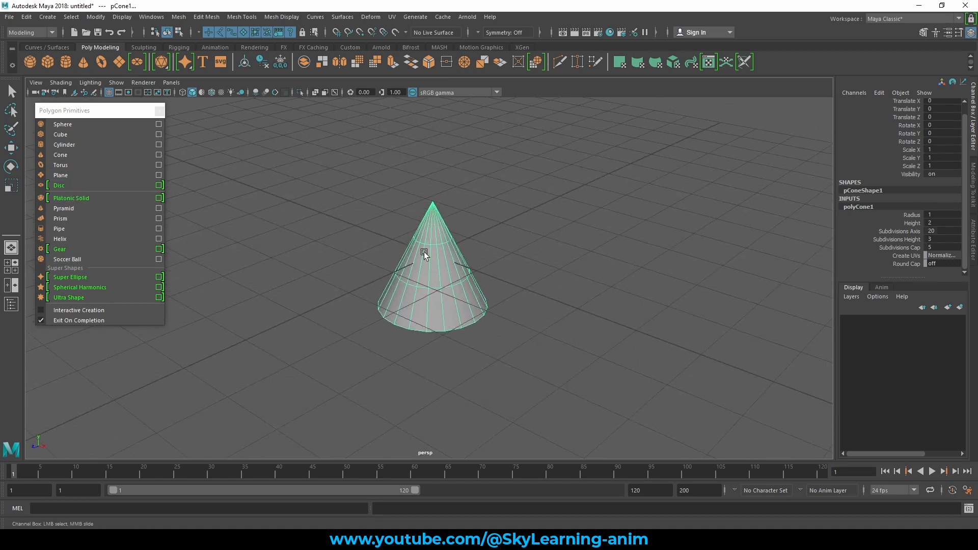
- Delete the cone and create a polygon torus with default settings at the centre of the grid
key("q")
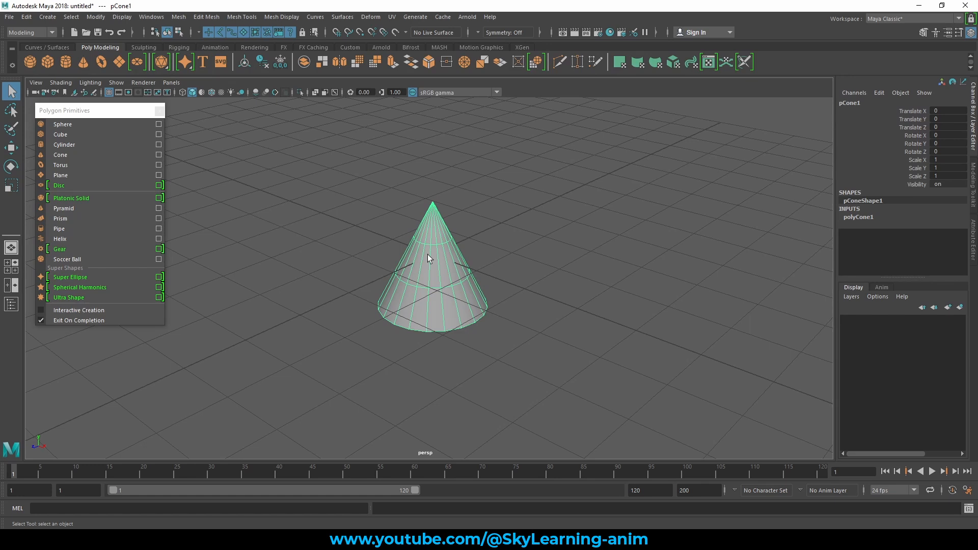
key("Delete")
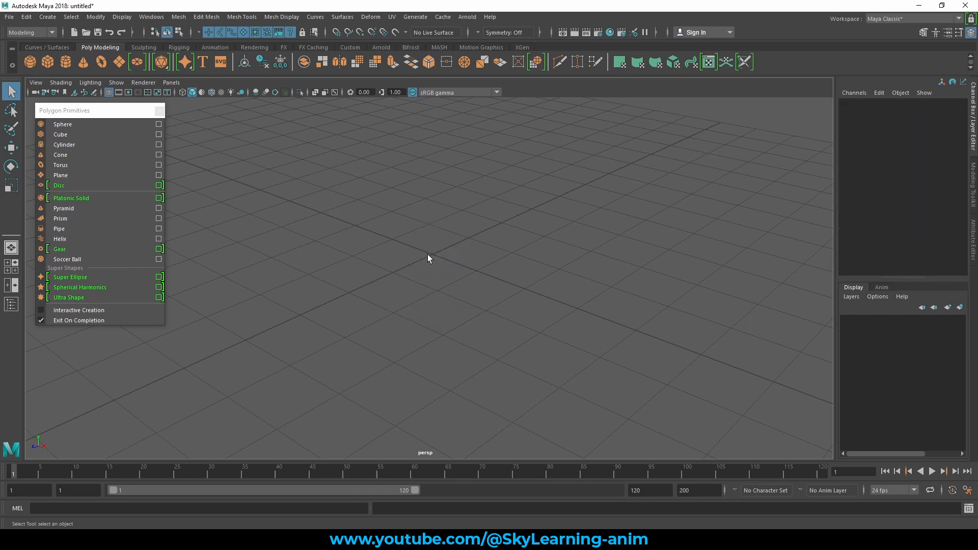
left_click(67, 169)
- Open the torus's creation settings and increase its Radius interactively to 4
left_click(857, 218)
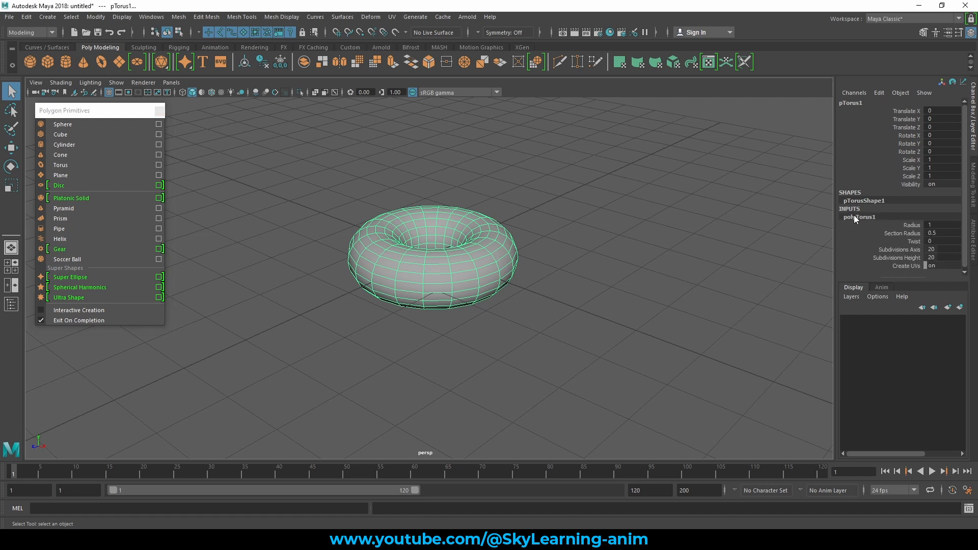
left_click_drag(599, 217, 600, 223, "alt")
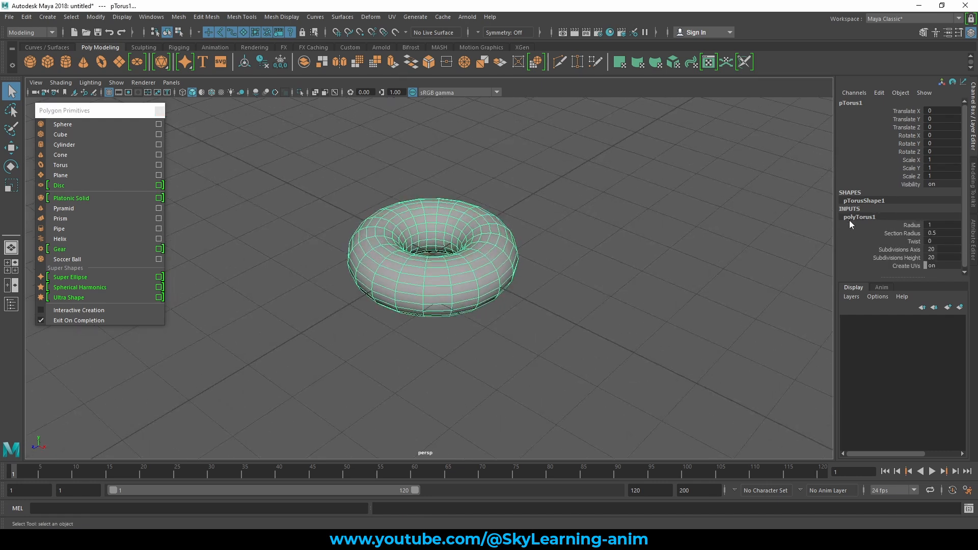
left_click(912, 224)
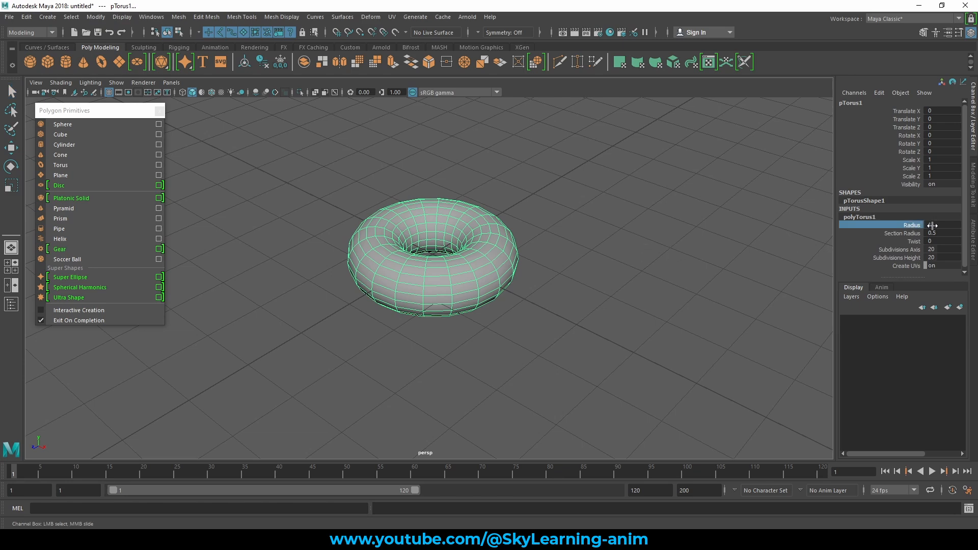
left_click_drag(927, 225, 949, 225)
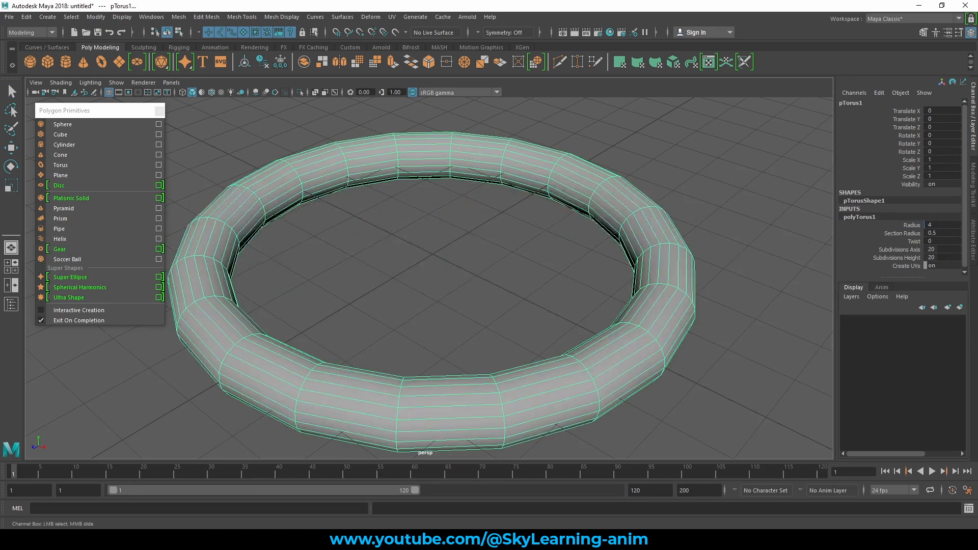
- Try shrinking the torus's Section Radius to 0.01 twice, undoing the change each time
left_click(913, 233)
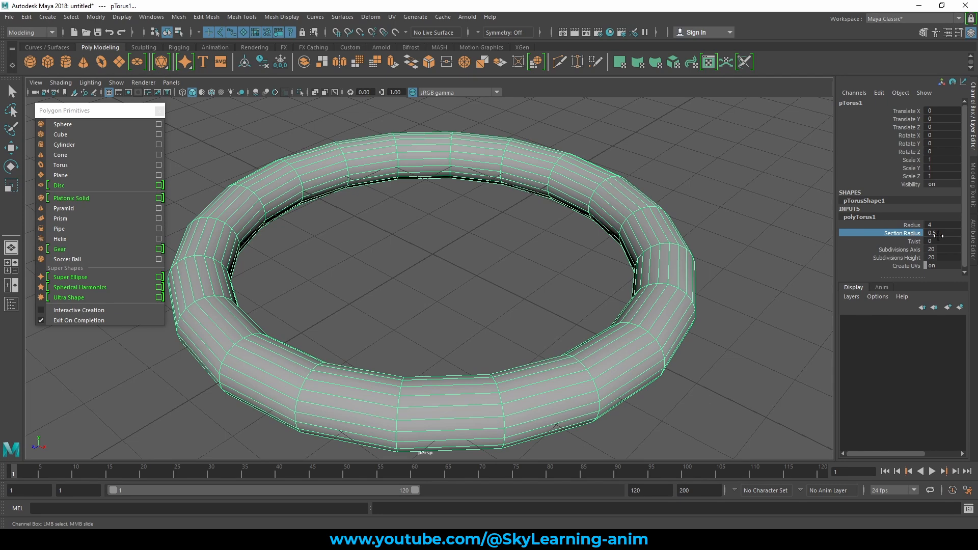
mouse_move(943, 233)
left_mouse_down()
mouse_move(959, 232)
mouse_move(937, 233)
left_mouse_up()
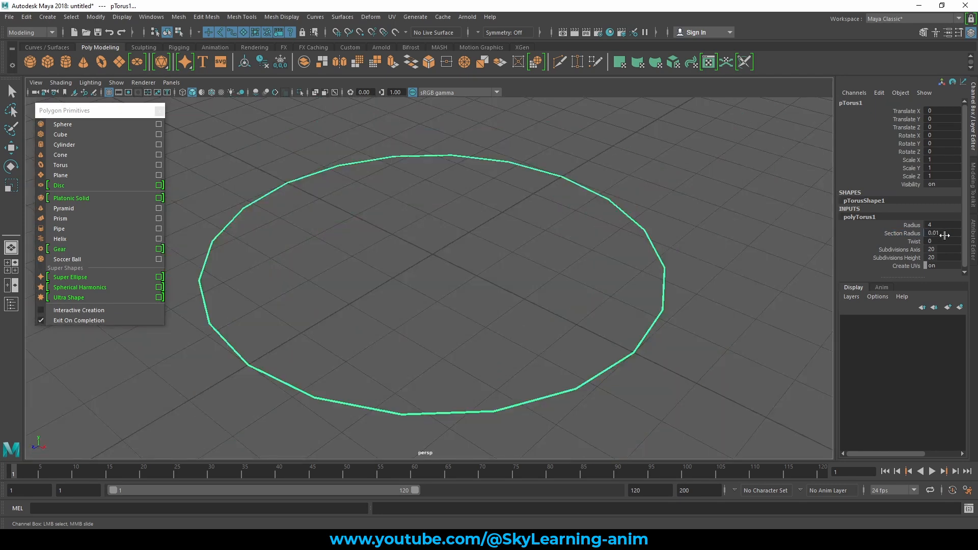
key("ctrl+z")
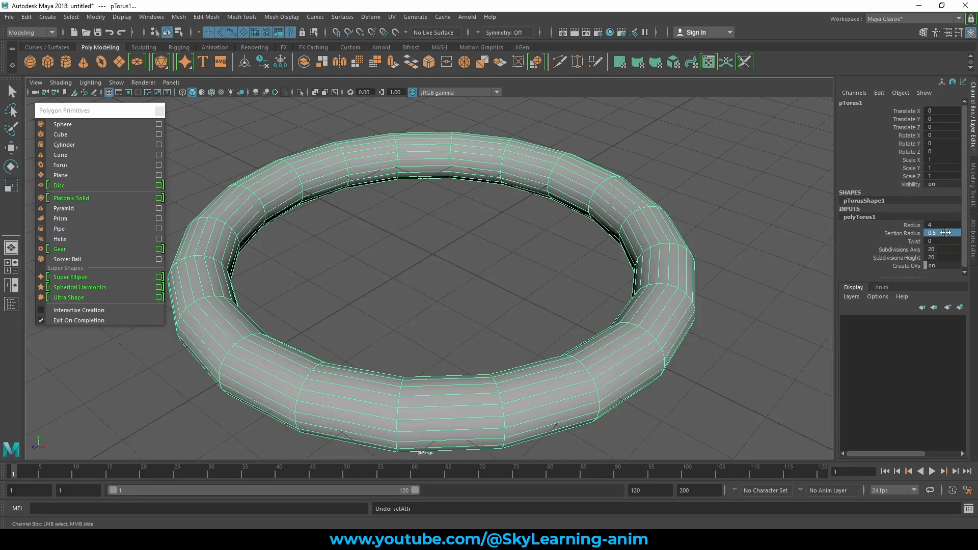
mouse_move(947, 232)
left_mouse_down()
mouse_move(958, 233)
mouse_move(937, 233)
left_mouse_up()
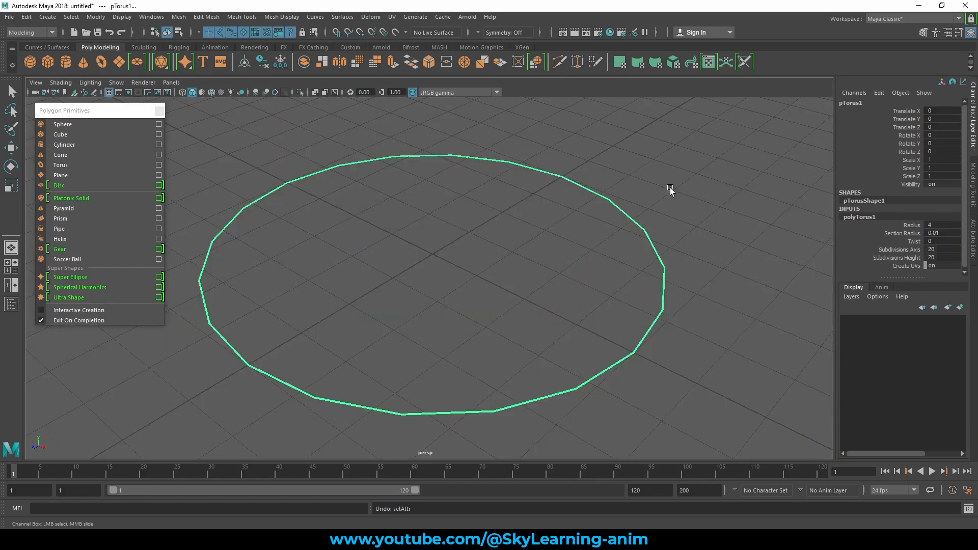
left_click_drag(670, 188, 666, 186, "alt")
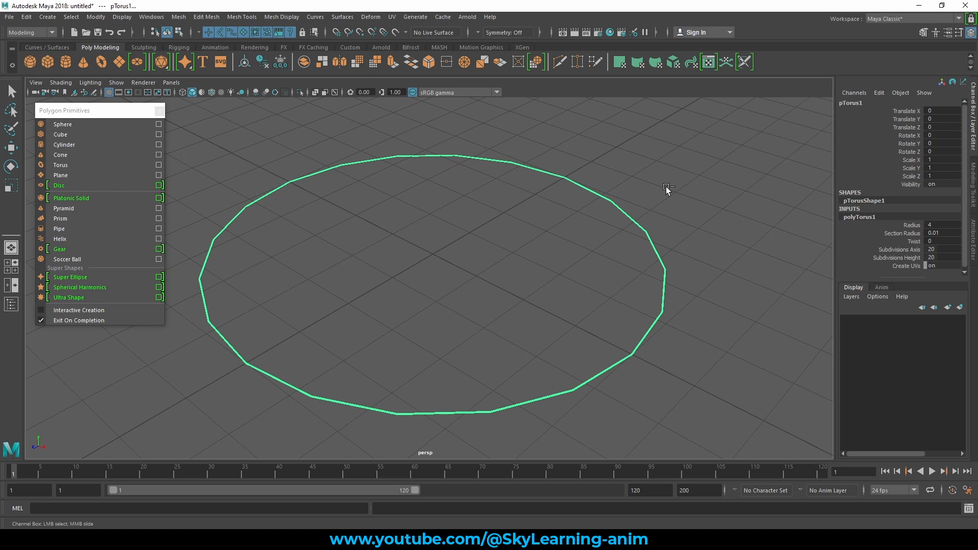
key("ctrl+z")
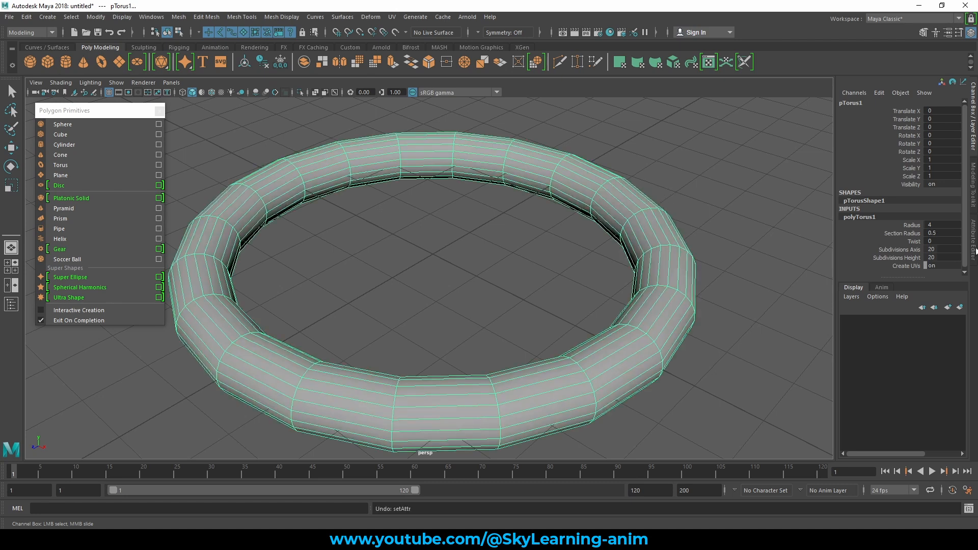
- Set the torus's Section Radius to 0.7 and bring the whole ring into view
double_click(940, 234)
key("Return")
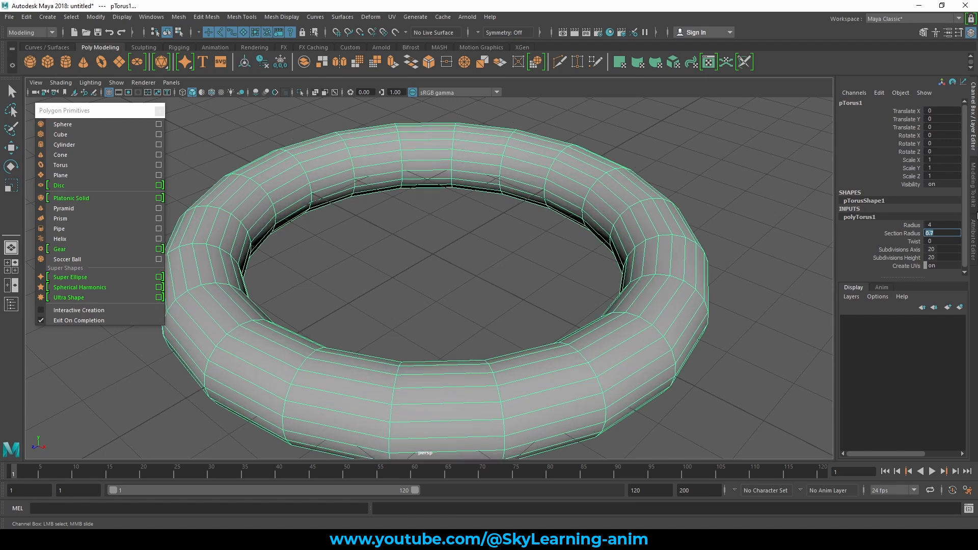
scroll(474, 241, "down", 2)
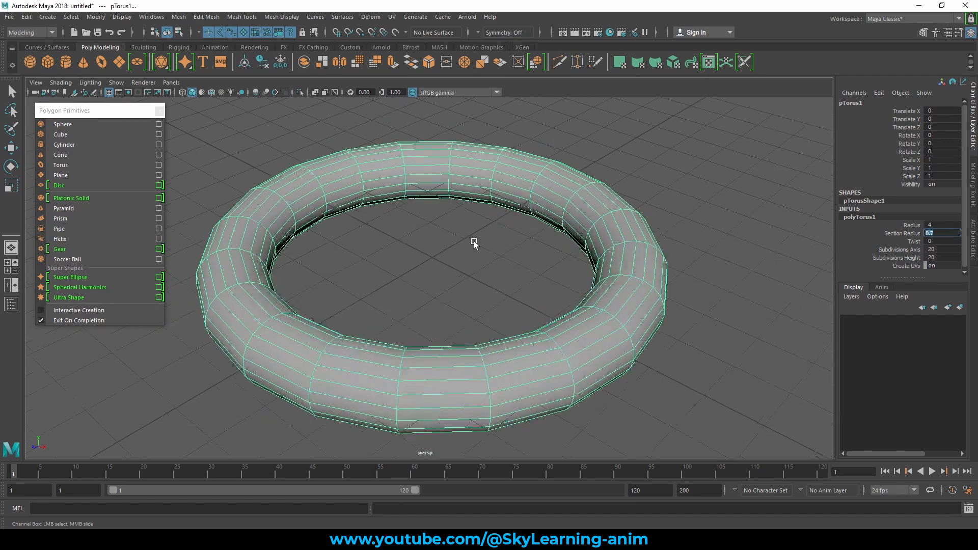
- Vary the torus's Twist and set it to 6
left_click(914, 243)
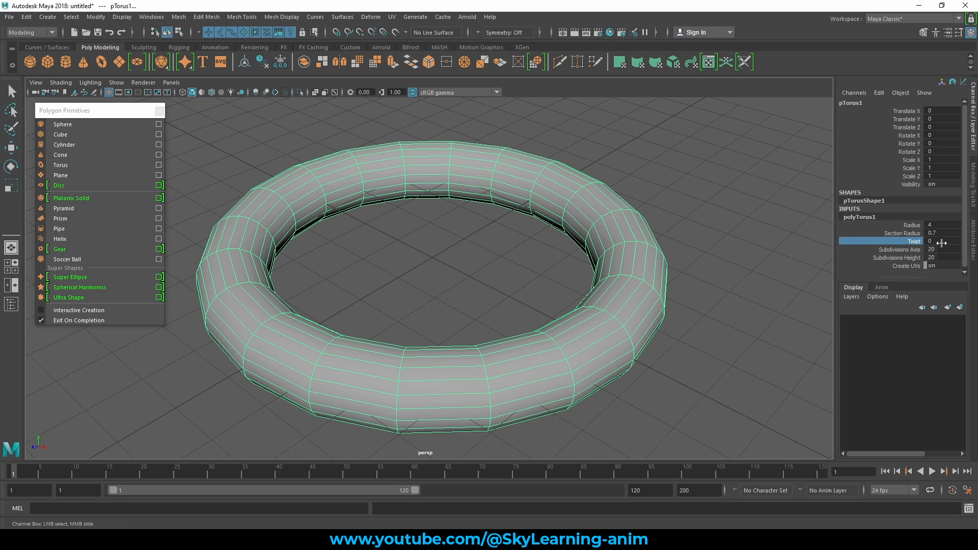
left_click(938, 241)
middle_click_drag(939, 241, 959, 241)
left_click(936, 242)
left_click(917, 241)
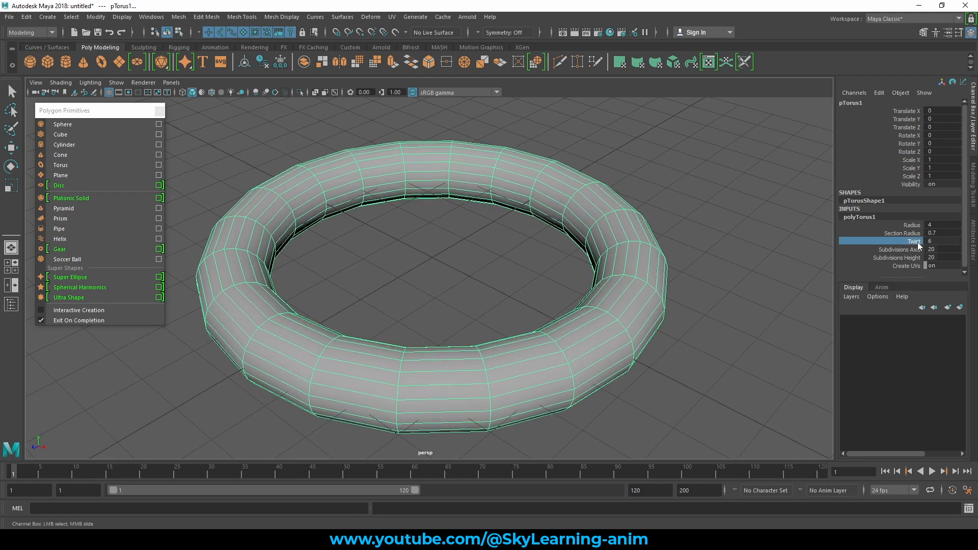
left_click(931, 240)
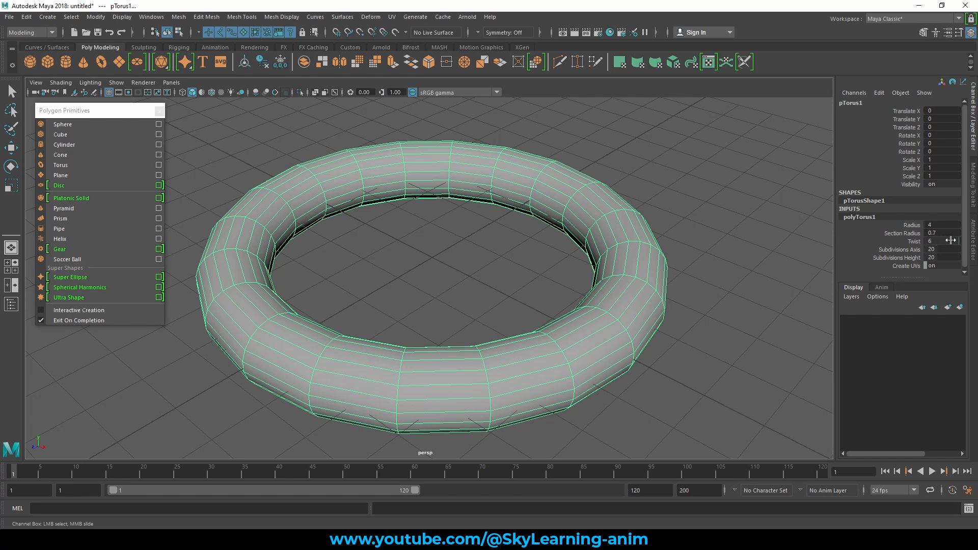
double_click(947, 241)
key("Return")
- Compare the torus with and without the twist by repeatedly undoing and redoing the Twist change
key("ctrl+z")
key("ctrl+y")
key("ctrl+z")
key("ctrl+y")
key("ctrl+z")
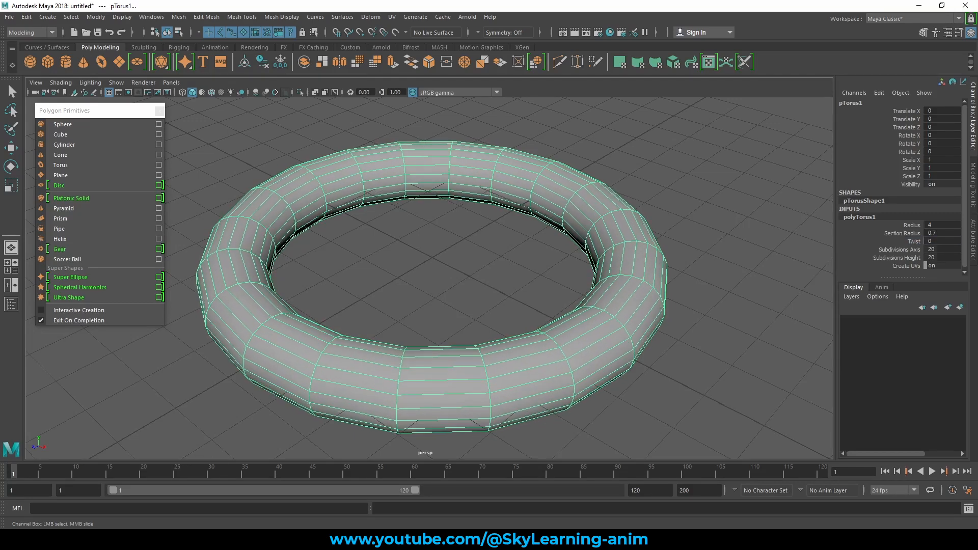
key("ctrl+y")
- Set the torus's Twist to 50 and check how its edge loops shift around the tube
double_click(945, 241)
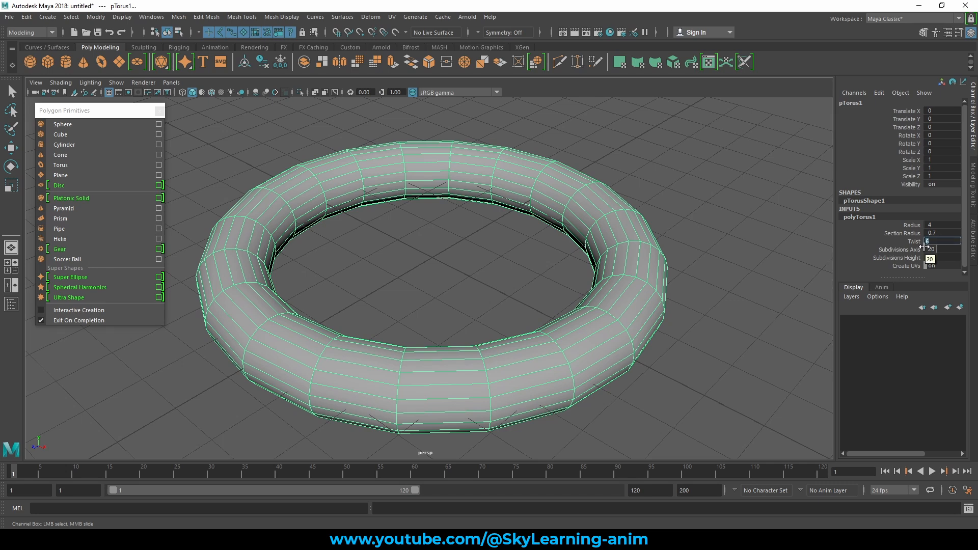
key("Return")
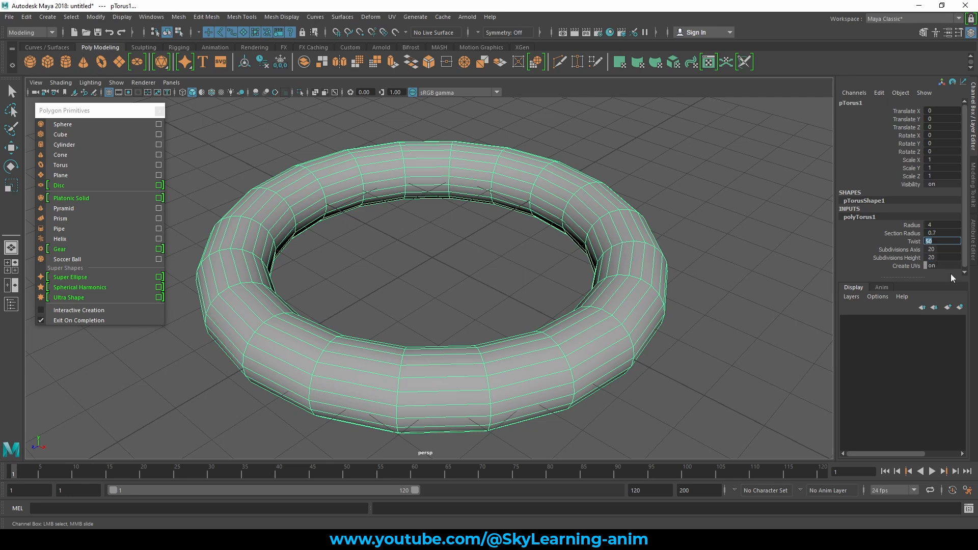
left_click(939, 242)
double_click(942, 242)
key("Return")
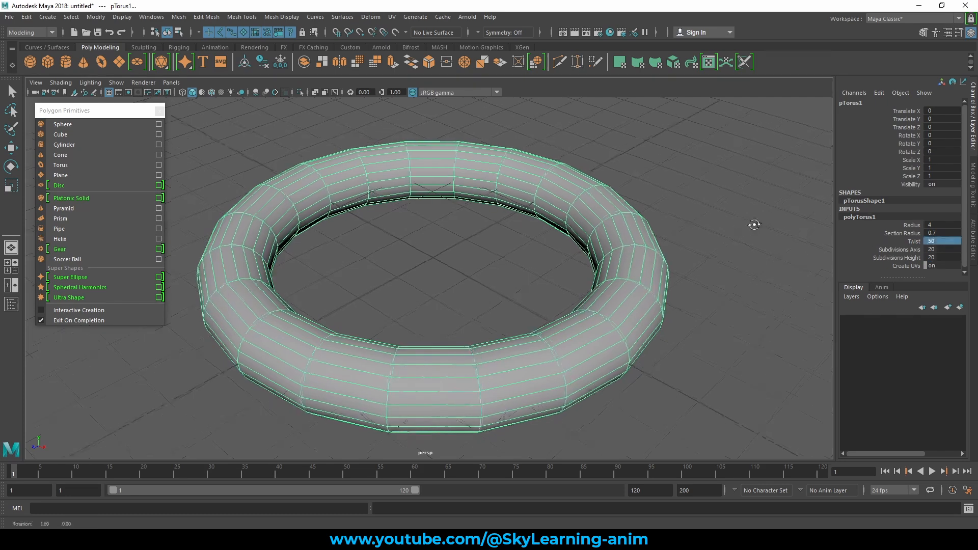
- Vary the torus's Twist interactively and set its value to 100
mouse_move(938, 240)
middle_mouse_down()
mouse_move(960, 241)
mouse_move(943, 241)
middle_mouse_up()
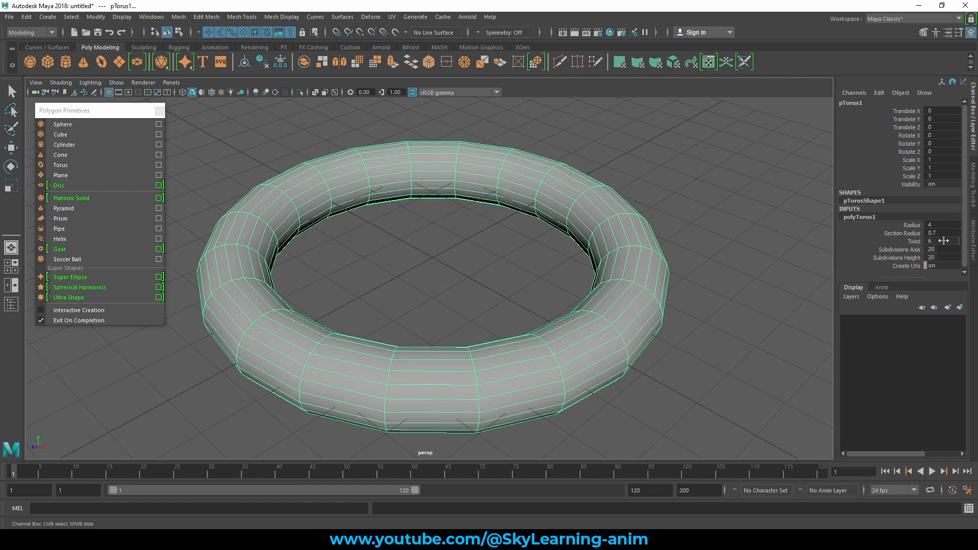
left_click(951, 242)
type("100")
key("Return")
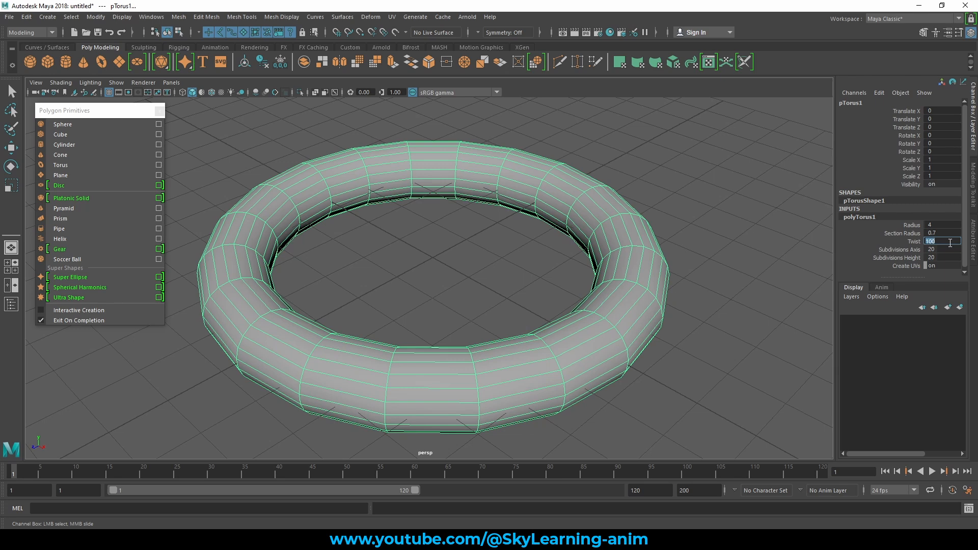
left_click(916, 243)
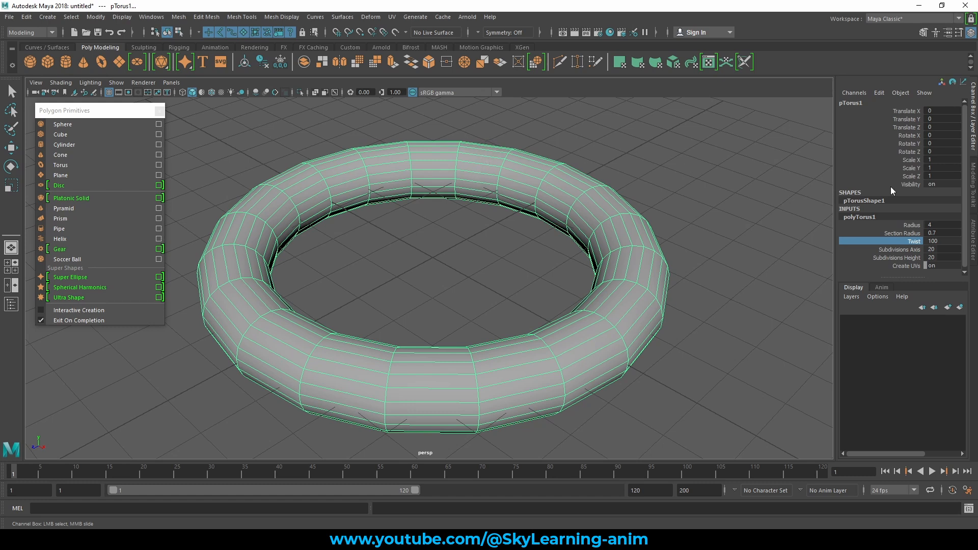
- Set the torus's Subdivisions Axis to 30 and its Subdivisions Height to 31
left_click(910, 250)
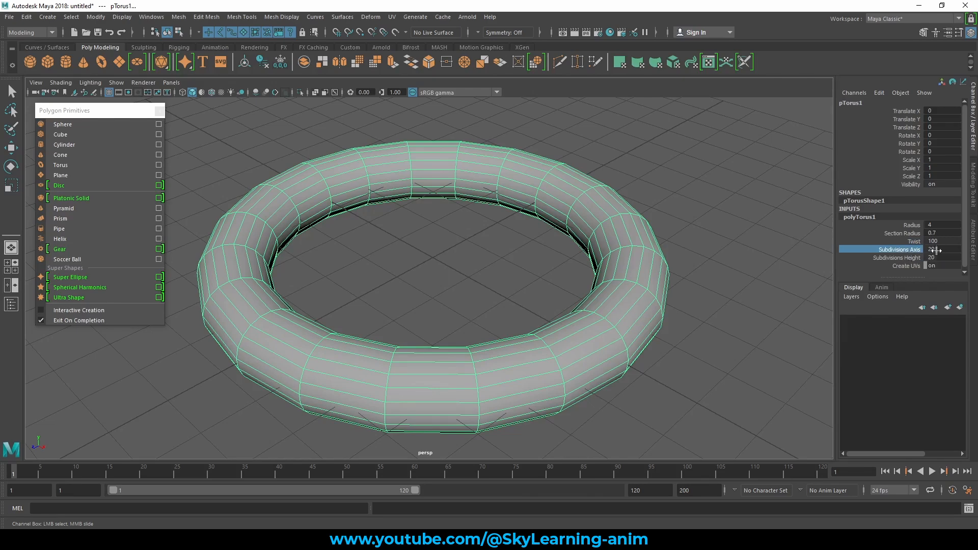
double_click(936, 250)
type("30")
key("Return")
mouse_move(945, 249)
left_mouse_down("ctrl")
mouse_move(961, 249)
mouse_move(929, 250)
mouse_move(939, 257)
left_mouse_up("ctrl")
left_click(915, 261)
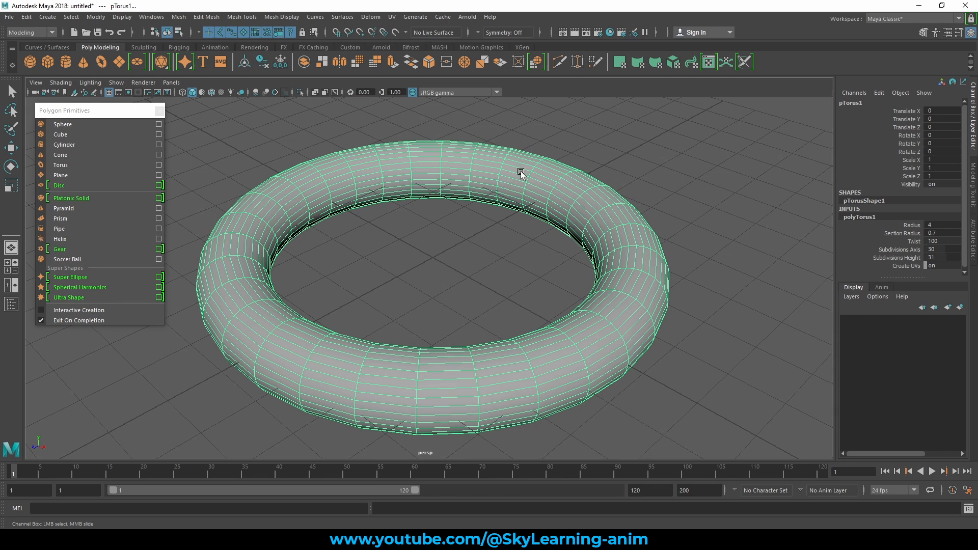
- Delete the torus, create a polygon plane in its place and show the plane's creation settings
key("q")
left_click(896, 217)
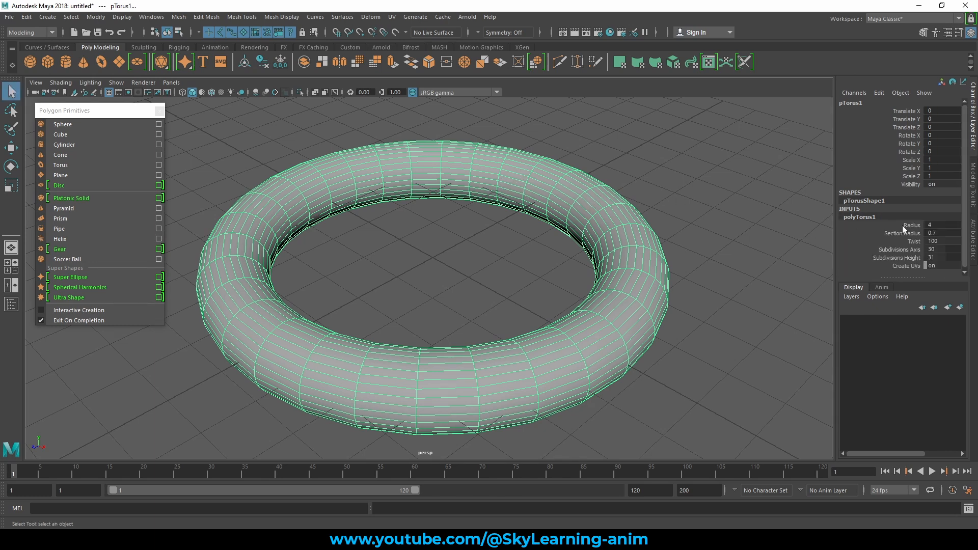
left_click(588, 200)
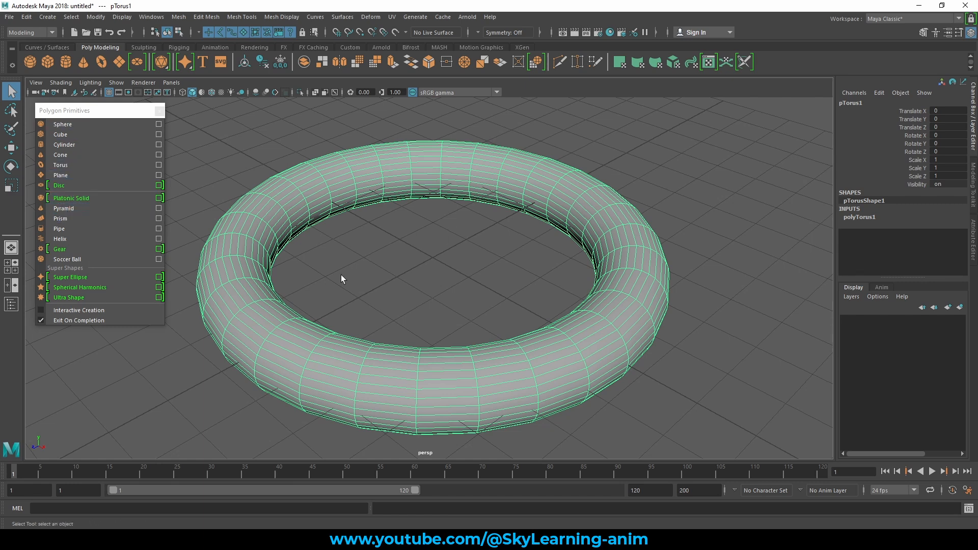
left_click(409, 250)
left_click(446, 164)
key("Delete")
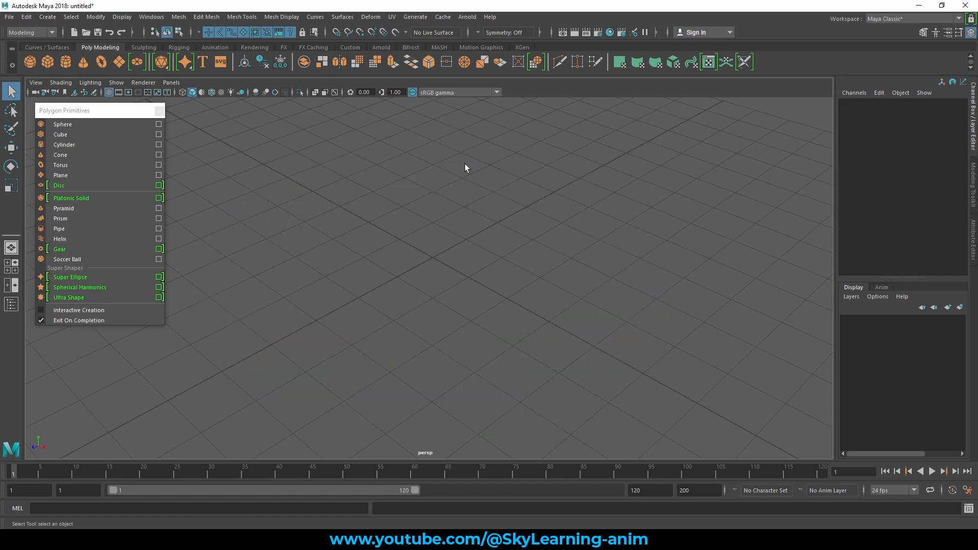
left_click(72, 175)
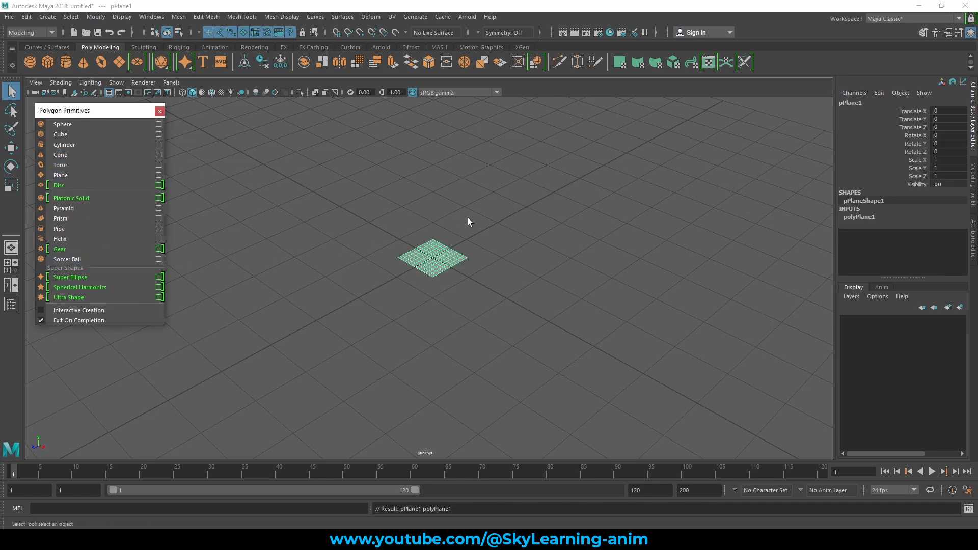
left_click(857, 217)
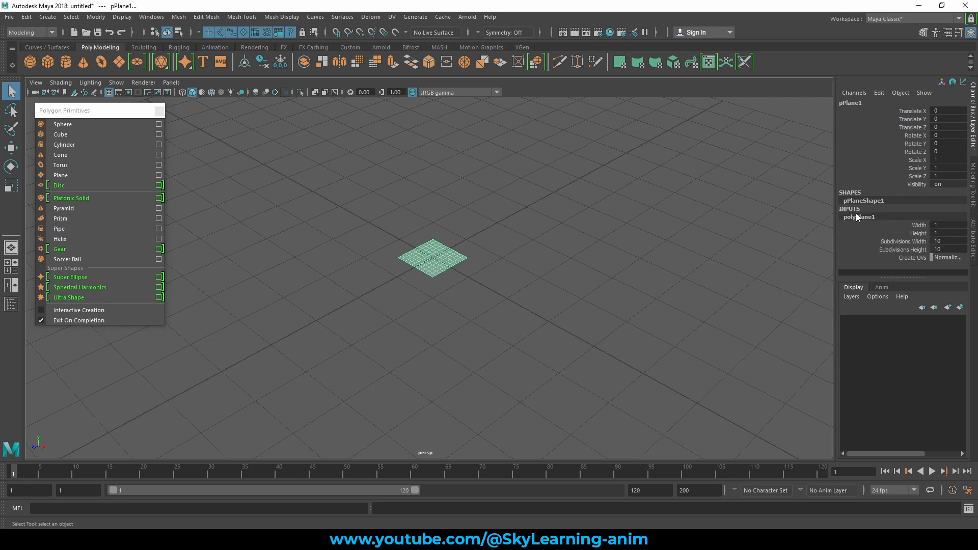
- Try to stretch the plane interactively through its Width and Height settings, and undo the change
left_click(914, 226)
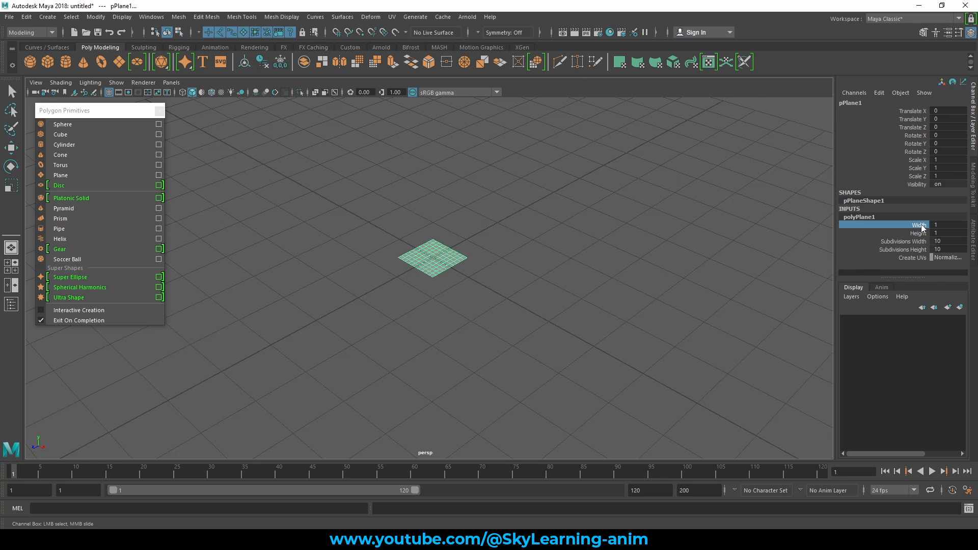
left_click_drag(923, 227, 922, 235)
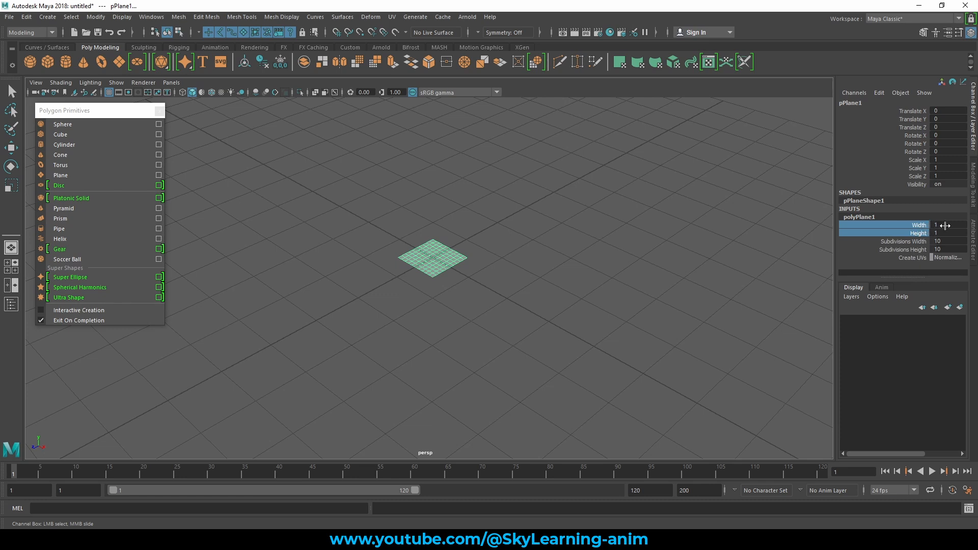
middle_click_drag(944, 225, 963, 225)
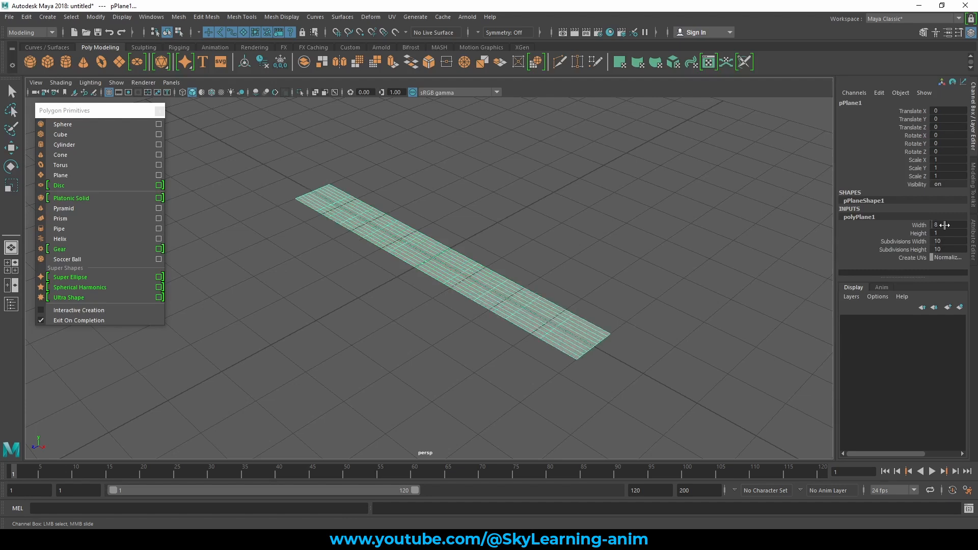
key("ctrl+z")
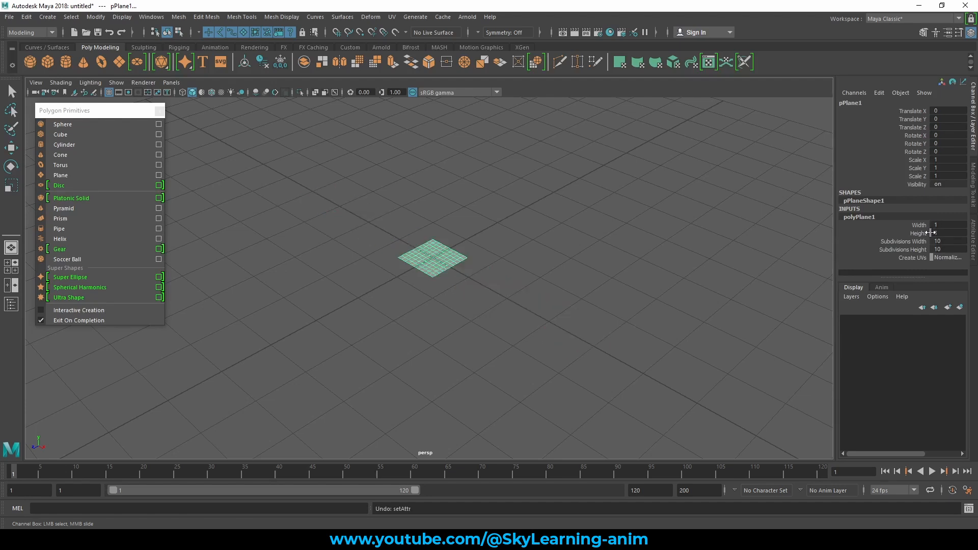
- Set the plane's Width and Height both to 10, its Subdivisions Width to 12 and its Subdivisions Height to 1
left_click_drag(921, 225, 920, 234)
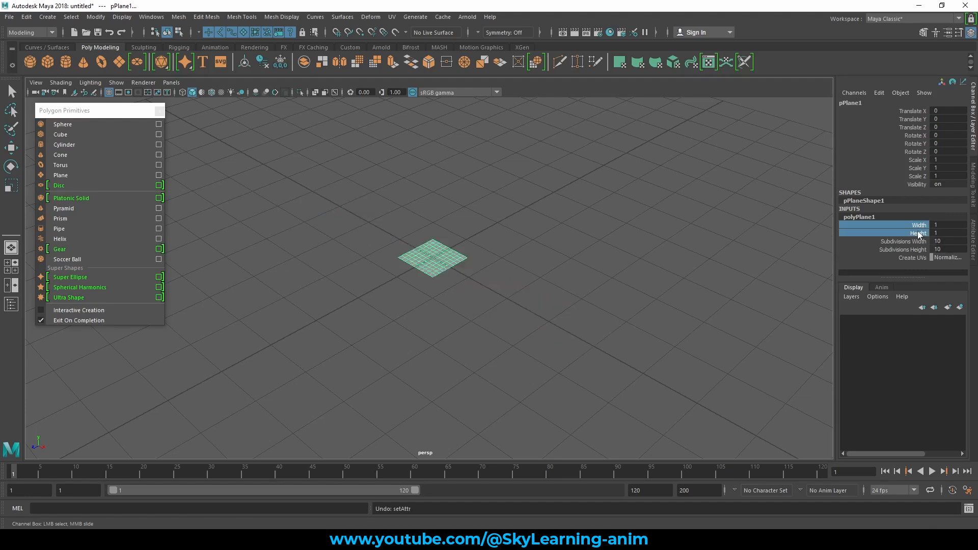
left_click(956, 224)
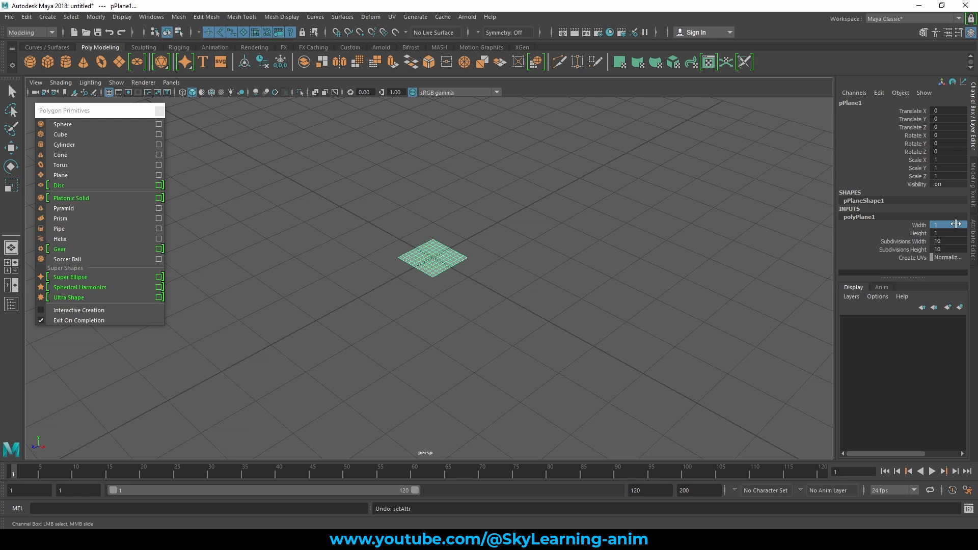
left_click_drag(956, 225, 957, 231)
key("Return")
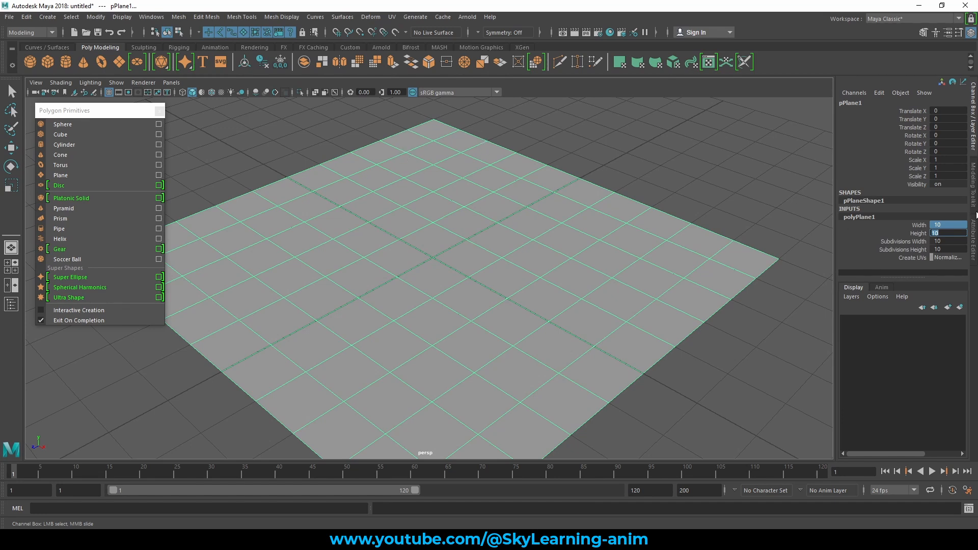
left_click(917, 233)
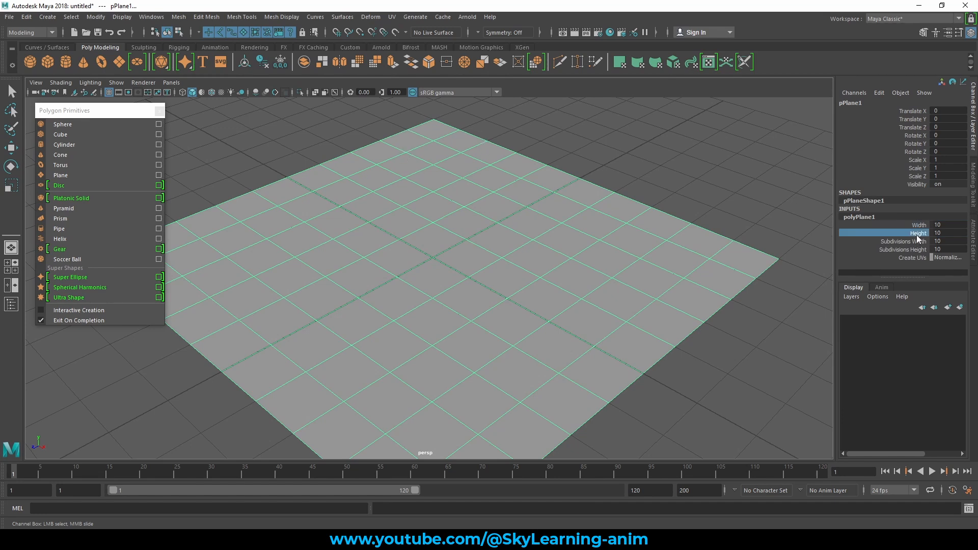
left_click(945, 233)
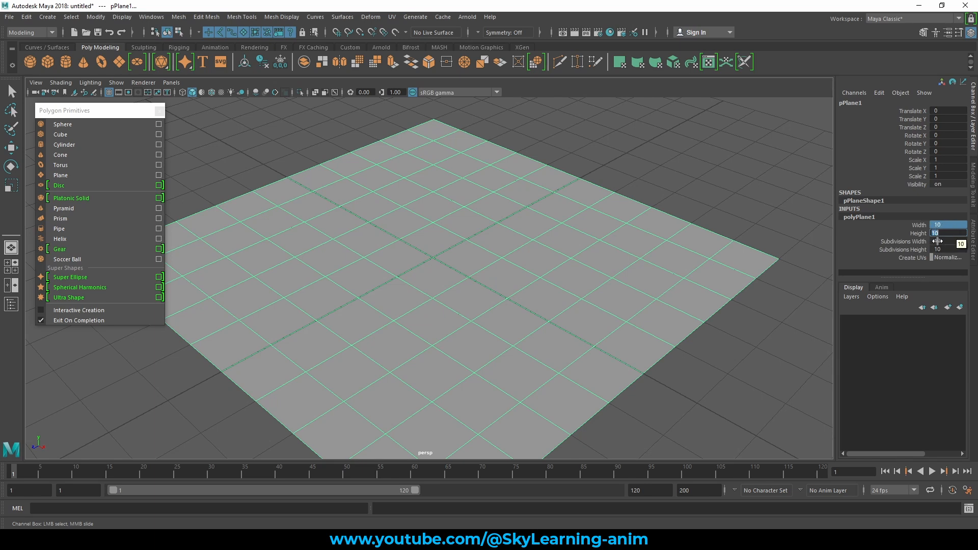
left_click(902, 241)
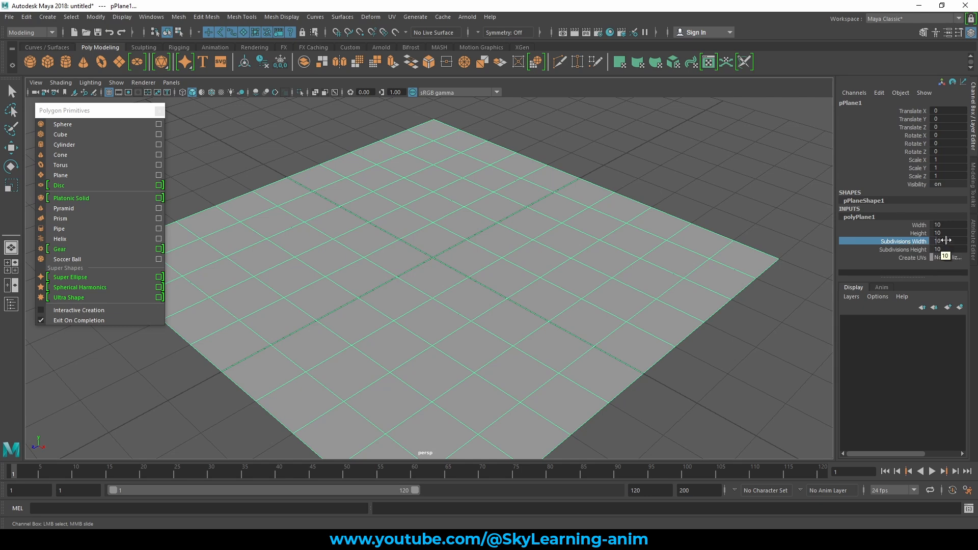
mouse_move(946, 241)
left_mouse_down("ctrl")
mouse_move(930, 241)
mouse_move(948, 250)
mouse_move(931, 249)
left_mouse_up("ctrl")
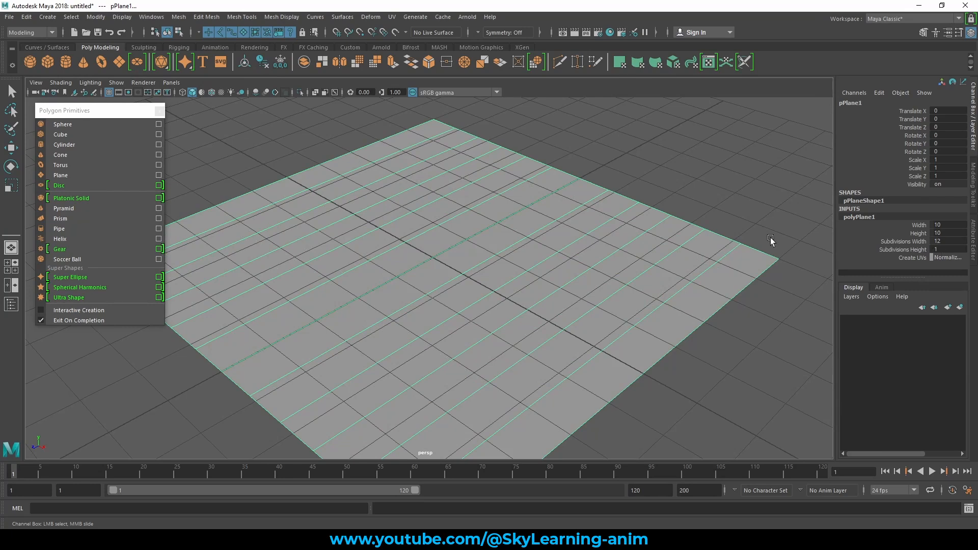
- Delete the plane, create a polygon disc in its place and show the disc's creation settings
key("q")
key("Delete")
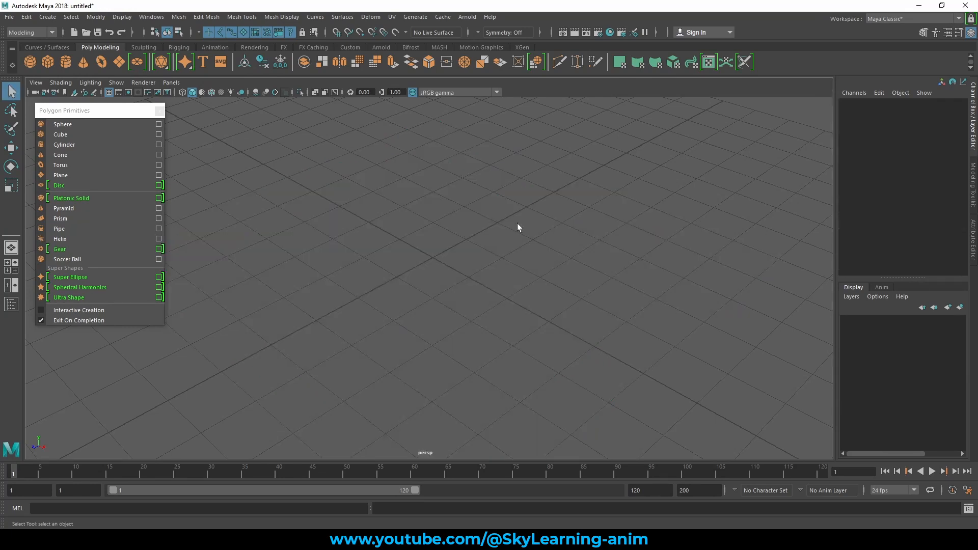
left_click(75, 186)
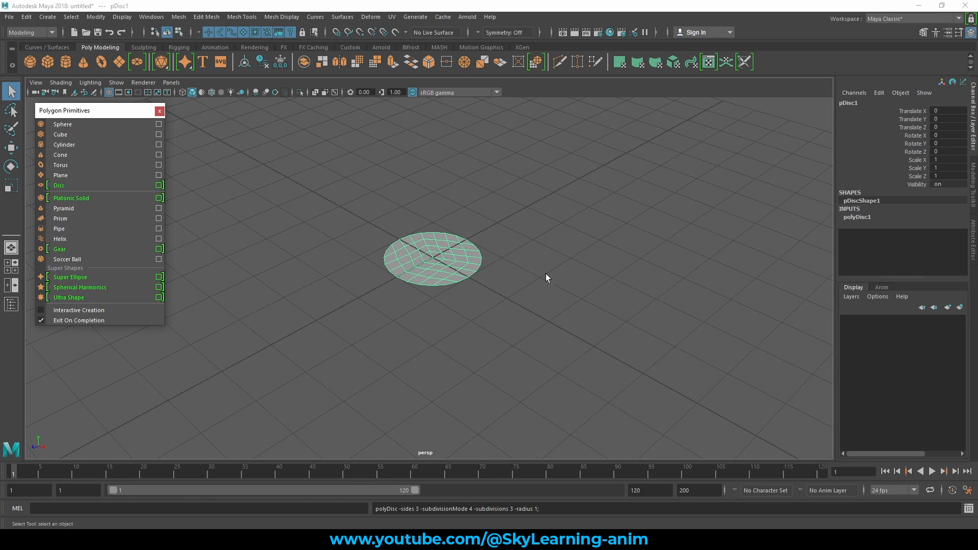
left_click(858, 217)
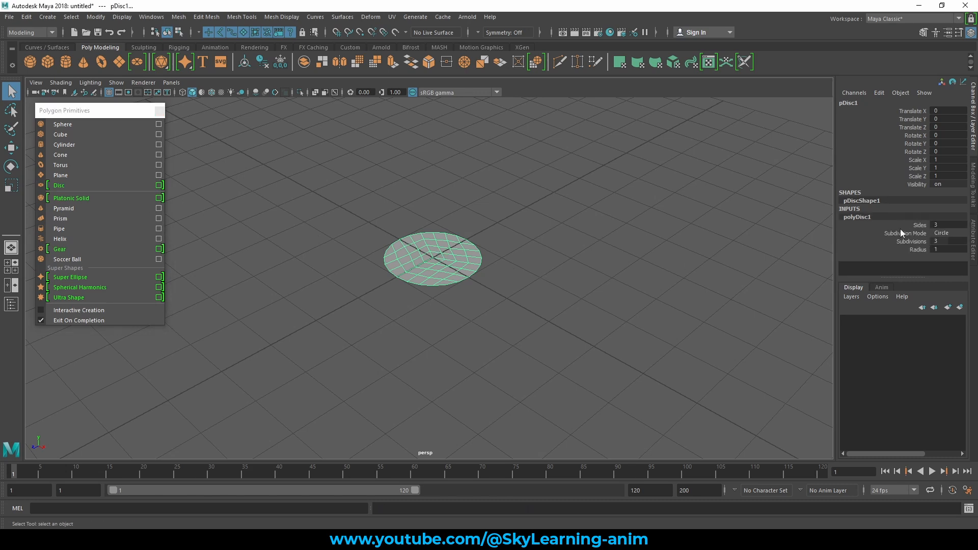
- Vary the disc's Sides interactively, undo that, and try the values 4 and 5 to compare the topology
left_click(920, 225)
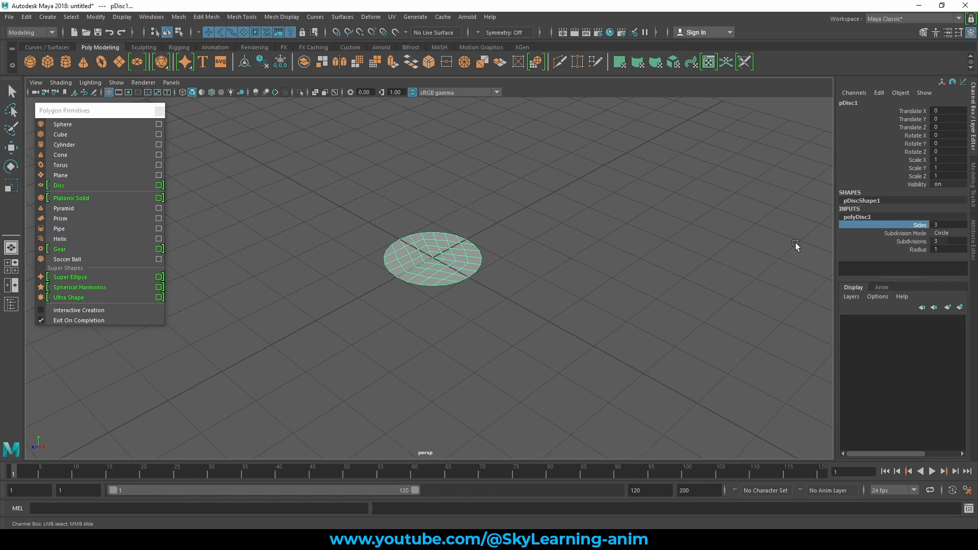
middle_click_drag(555, 232, 585, 231)
key("ctrl+z")
left_click(946, 224)
type("9")
key("Return")
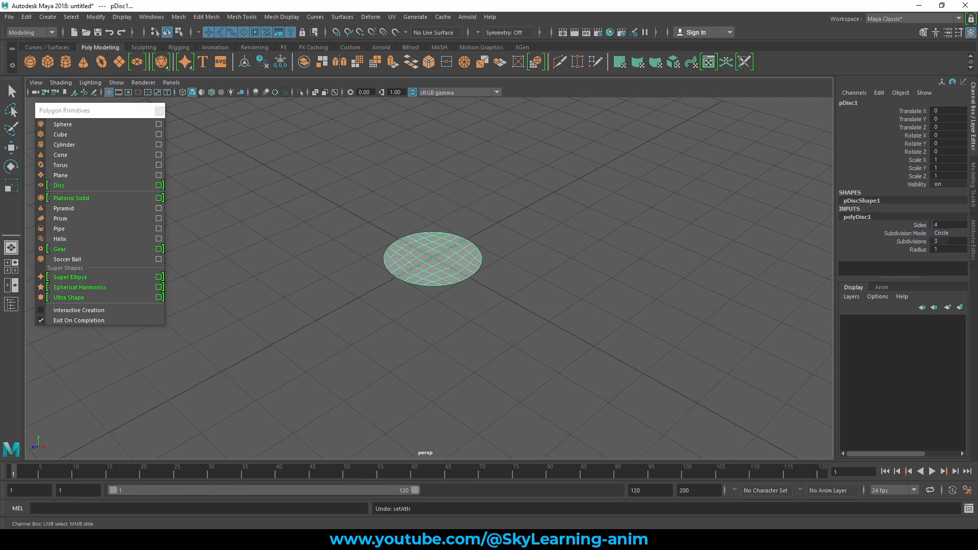
type("5")
key("Return")
scroll(506, 233, "up", 5)
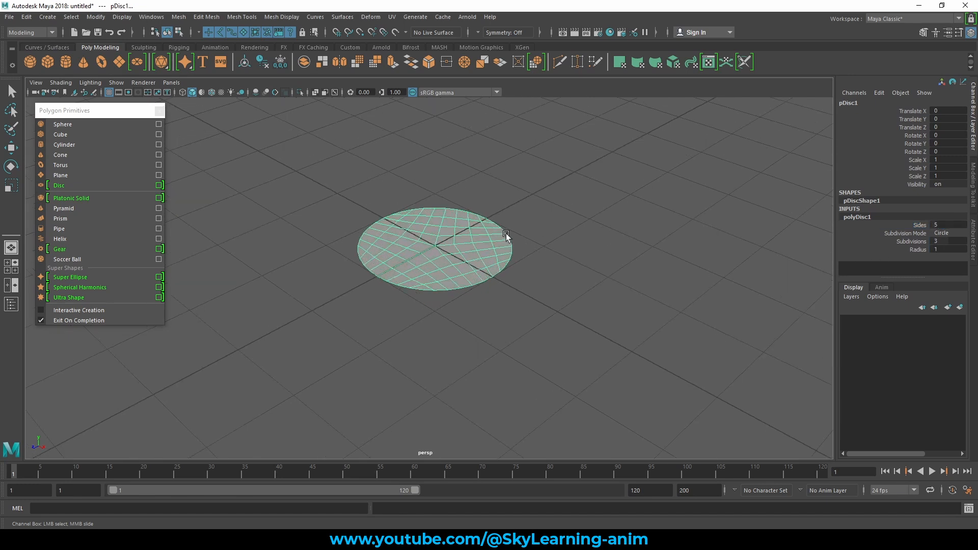
- Try 8 for the disc's Sides and return the value to 3
left_click(946, 225)
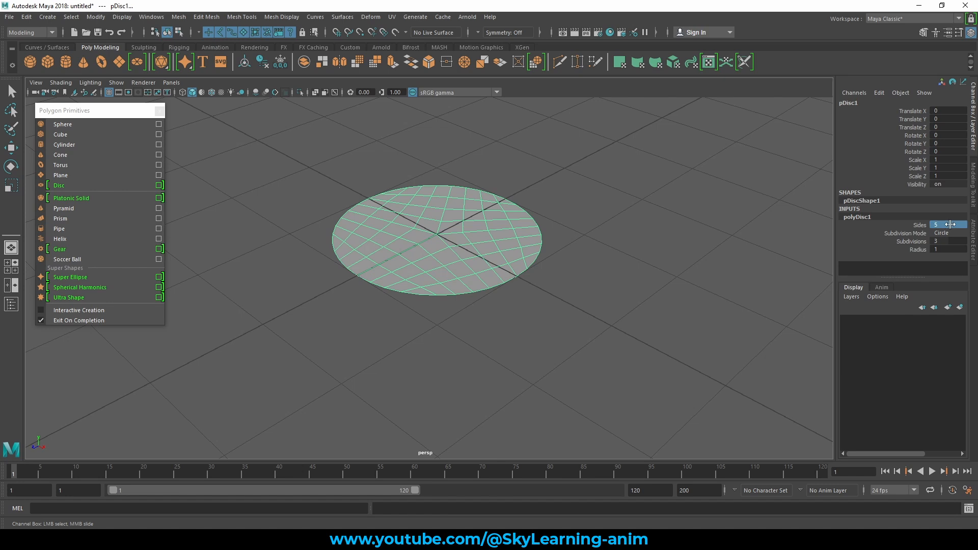
type("8")
key("Return")
type("3")
key("Return")
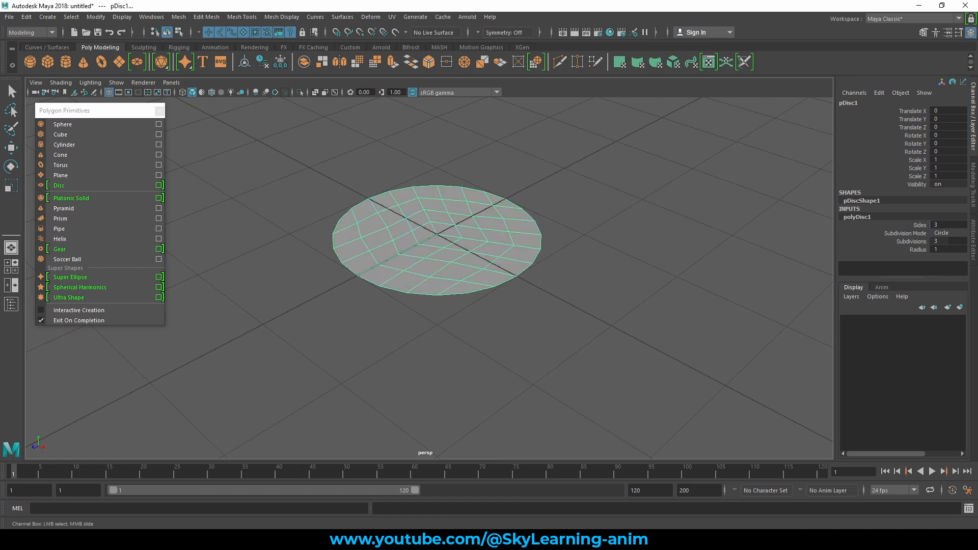
- Compare the Quads and Triangles options of the disc's Subdivision Mode by applying each in turn
left_click(920, 234)
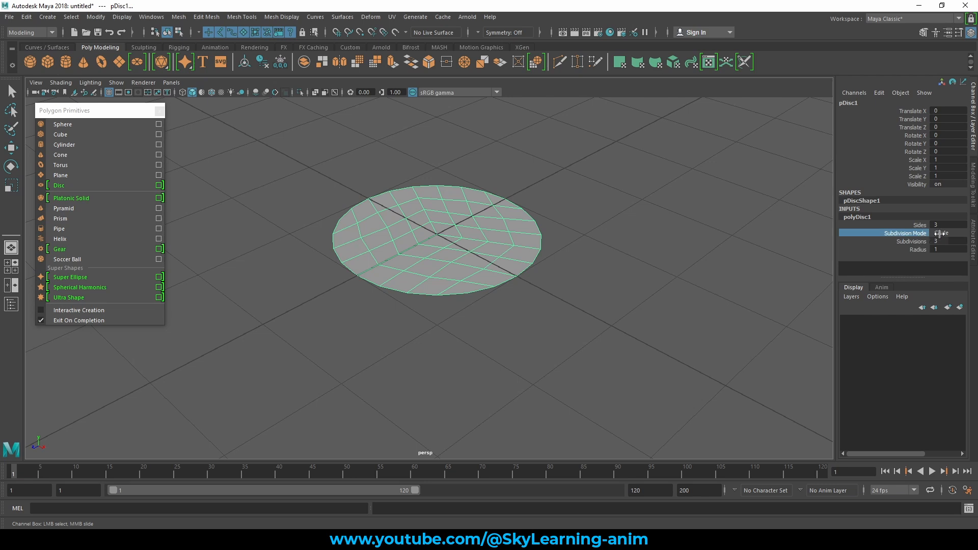
left_click(942, 234)
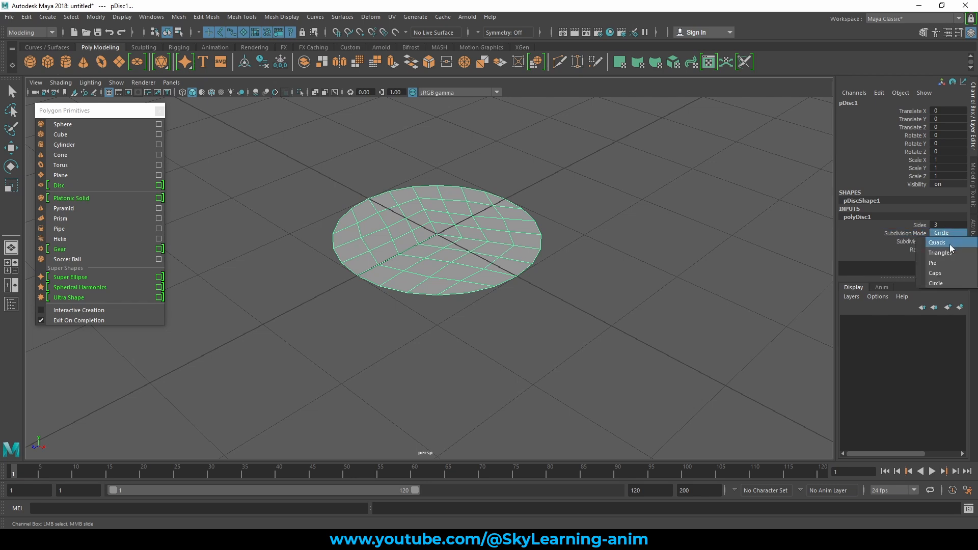
left_click(949, 243)
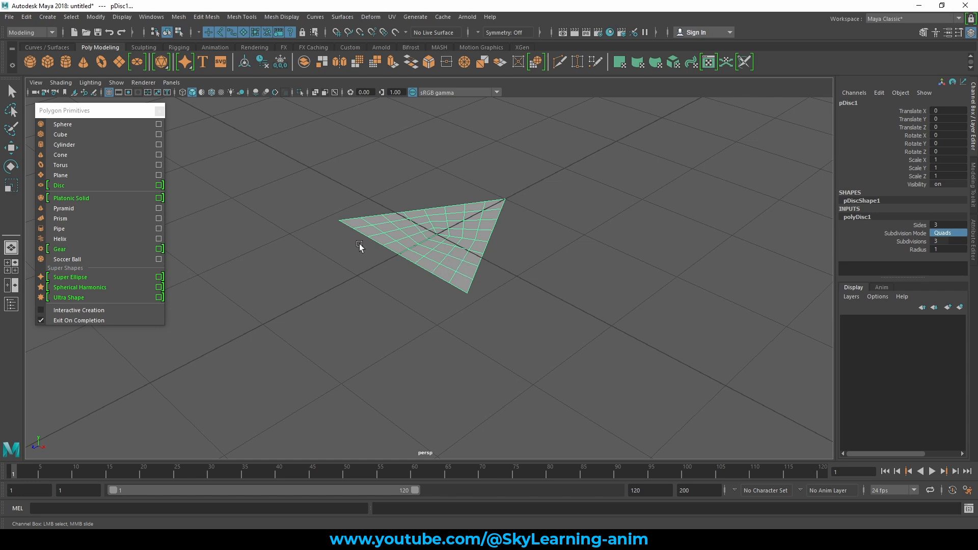
left_click(946, 233)
left_click(951, 254)
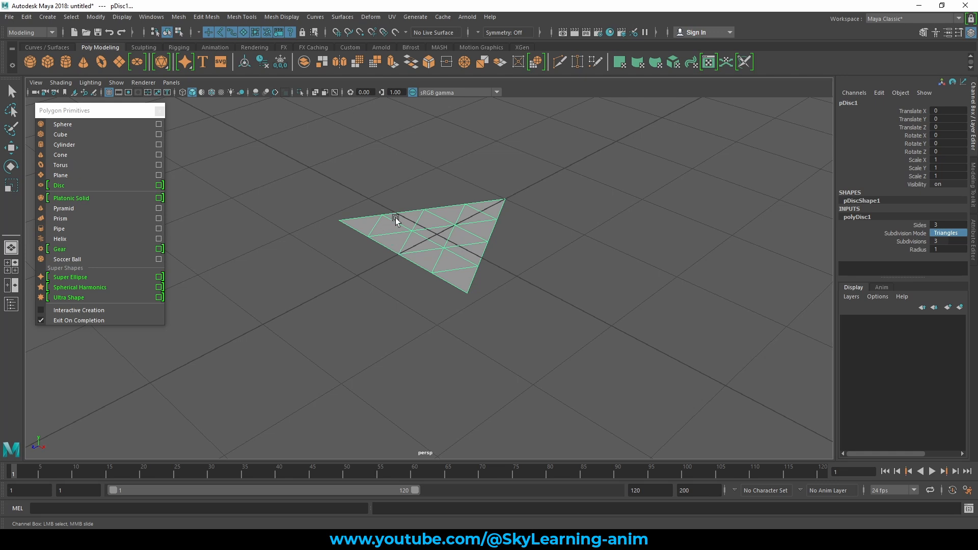
- Try the Pie option of the disc's Subdivision Mode and settle on Caps
left_click(956, 235)
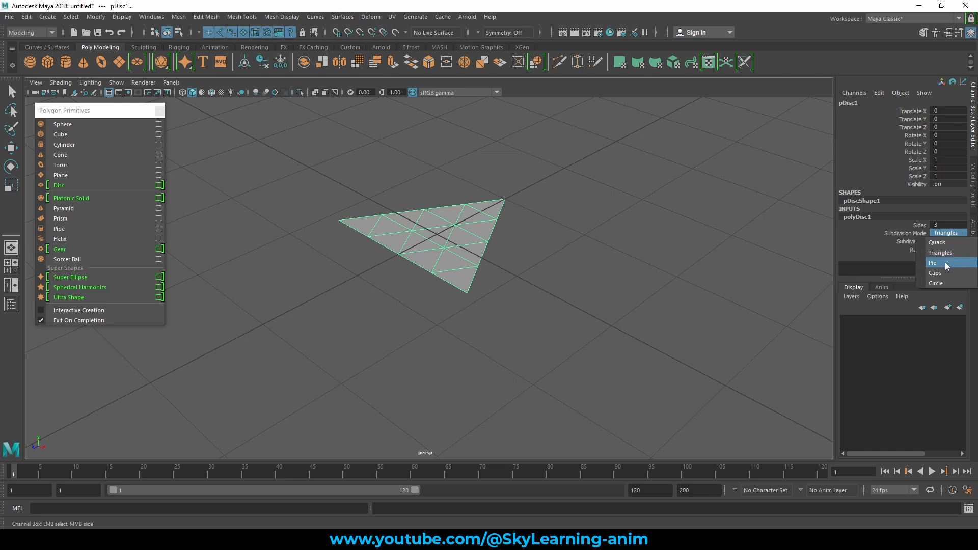
left_click(945, 264)
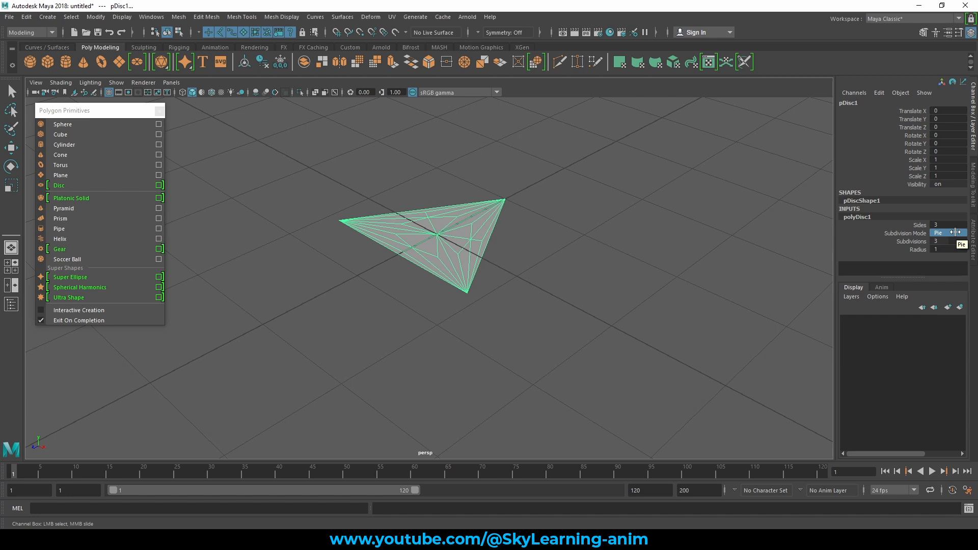
left_click(956, 233)
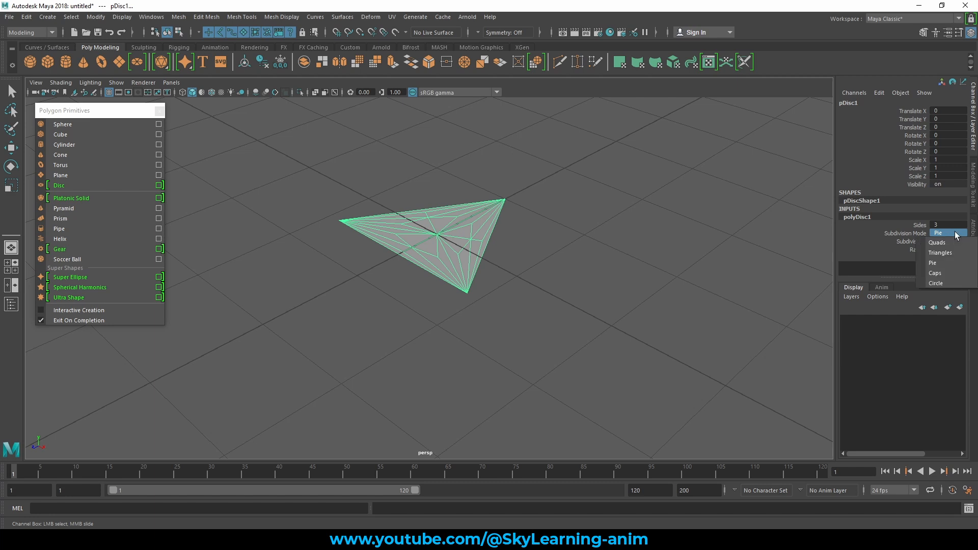
left_click(944, 275)
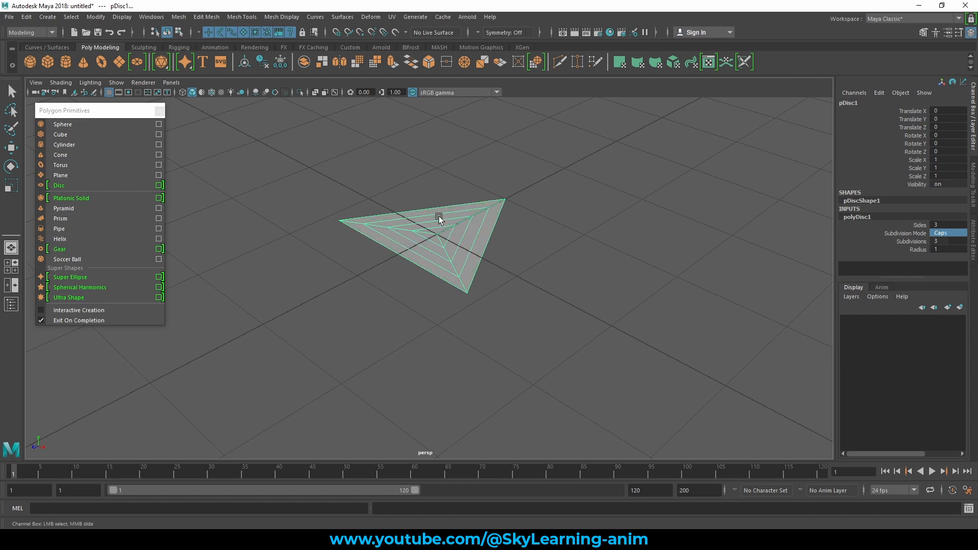
left_click(950, 233)
left_click(950, 235)
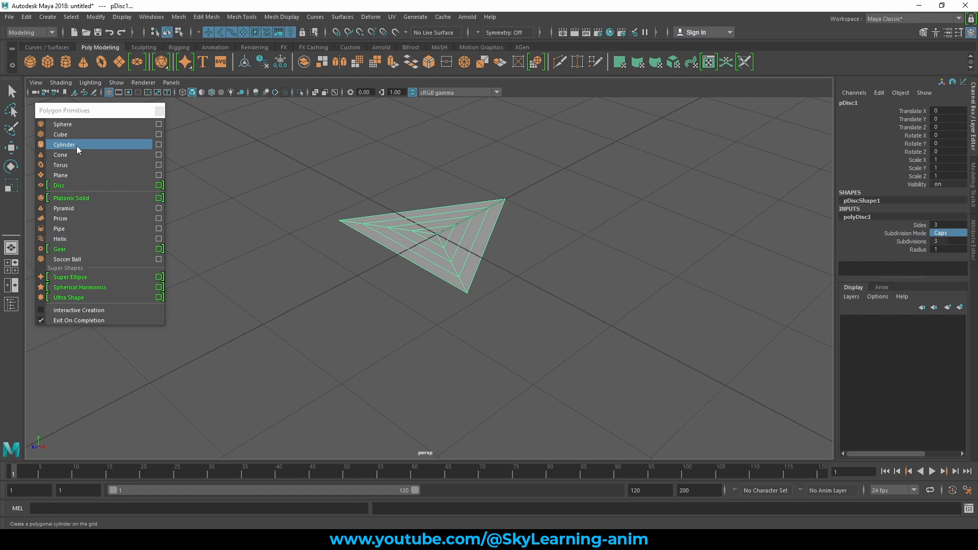
- Set the disc's Subdivision Mode to Circle, try 5 for its Subdivisions, and settle on 4
left_click(951, 235)
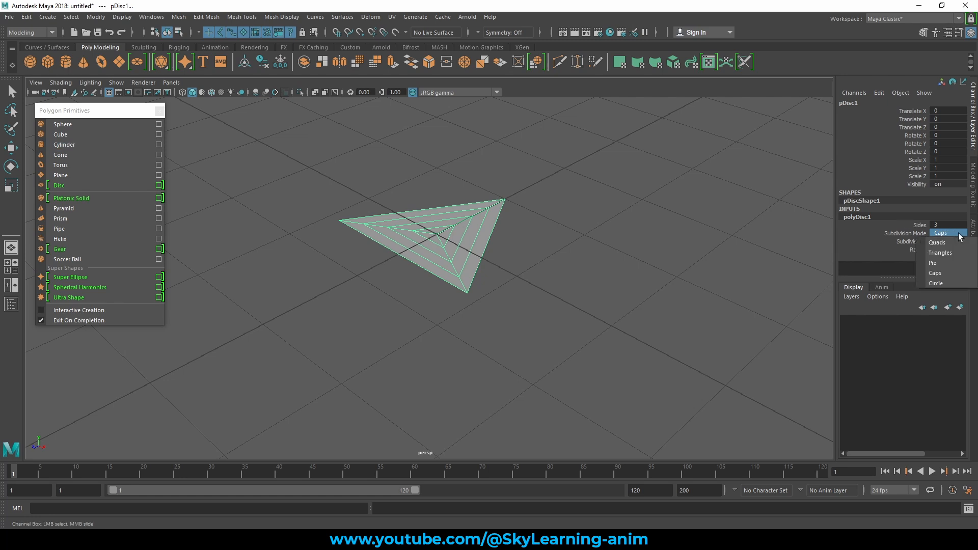
left_click(947, 283)
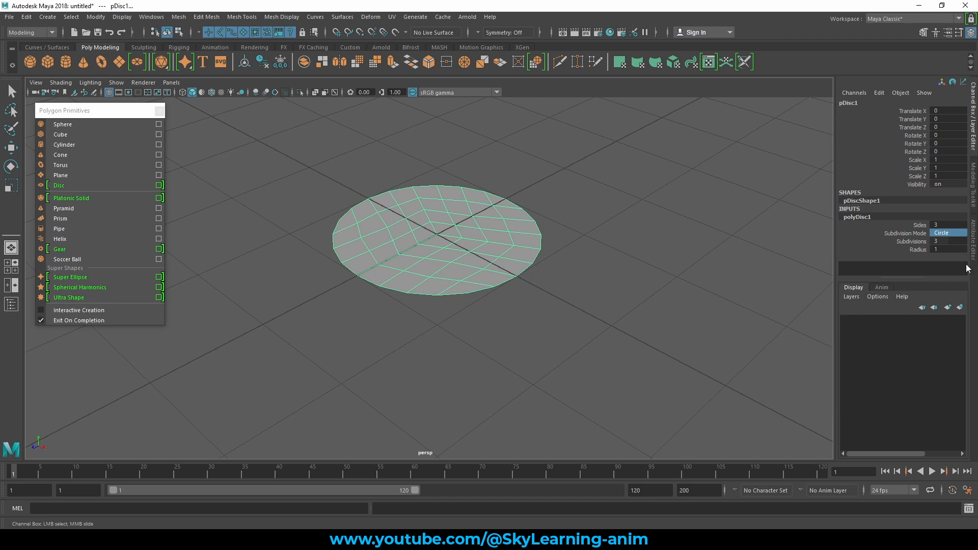
left_click(913, 242)
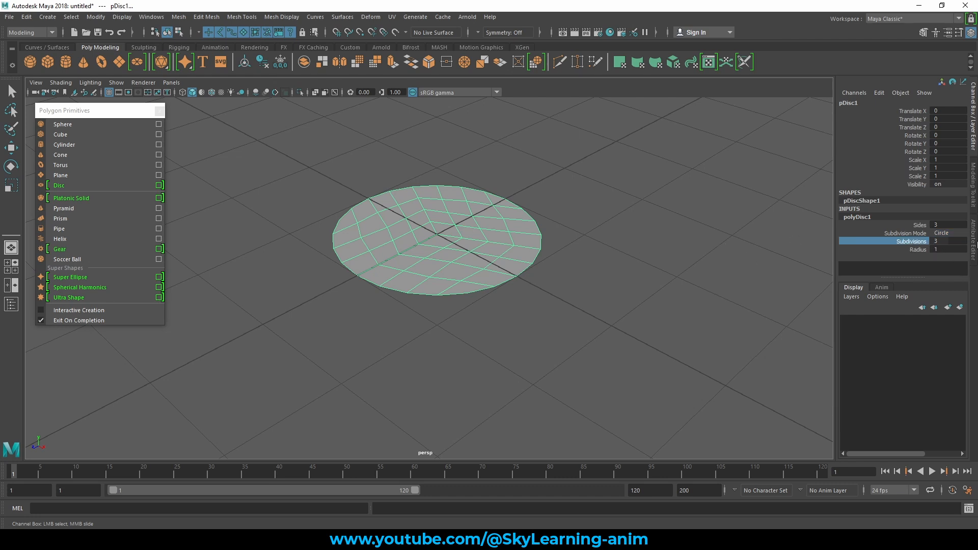
left_click(948, 241)
type("5")
key("Return")
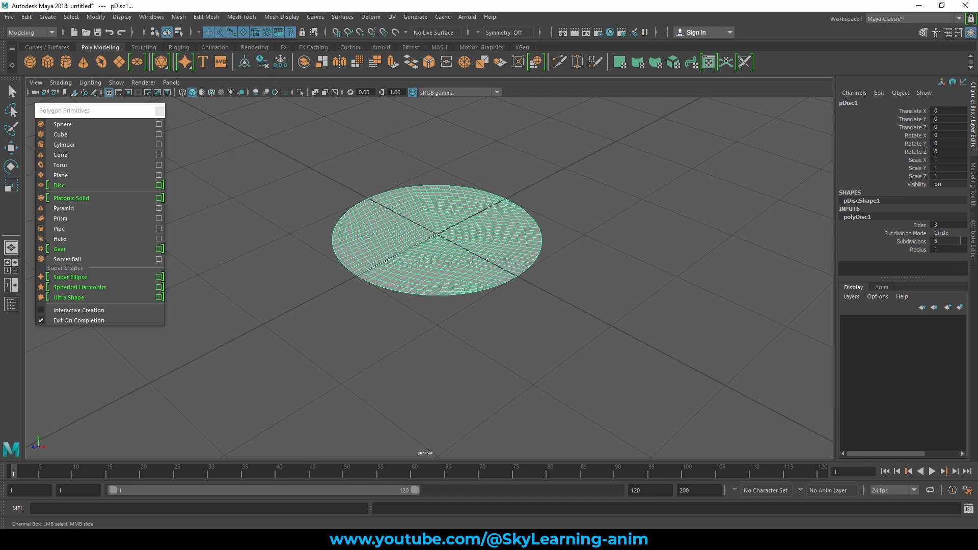
left_click_drag(961, 241, 955, 241)
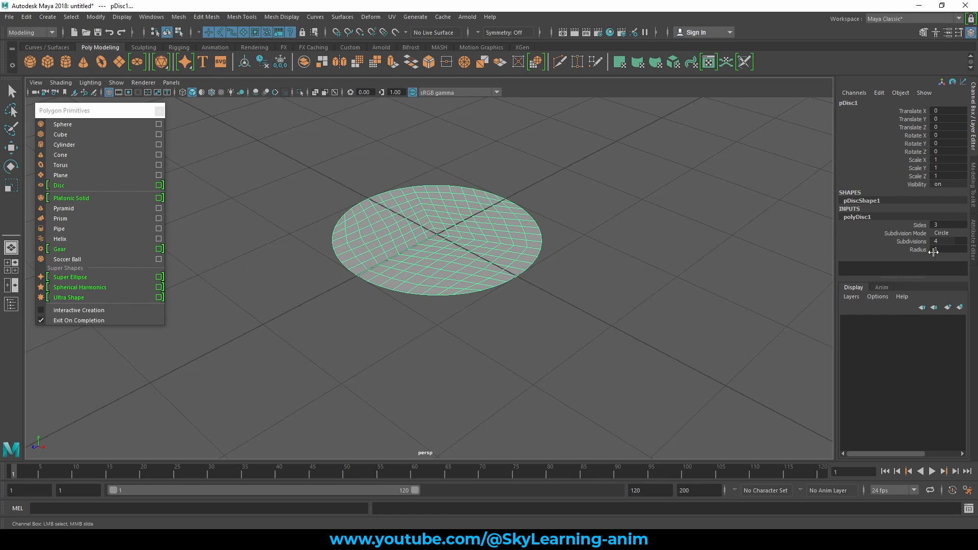
- Try a Radius of 10 on the disc, undo that change, and delete the disc
left_click(942, 250)
type("10")
key("Return")
key("ctrl+z")
key("q")
key("Delete")
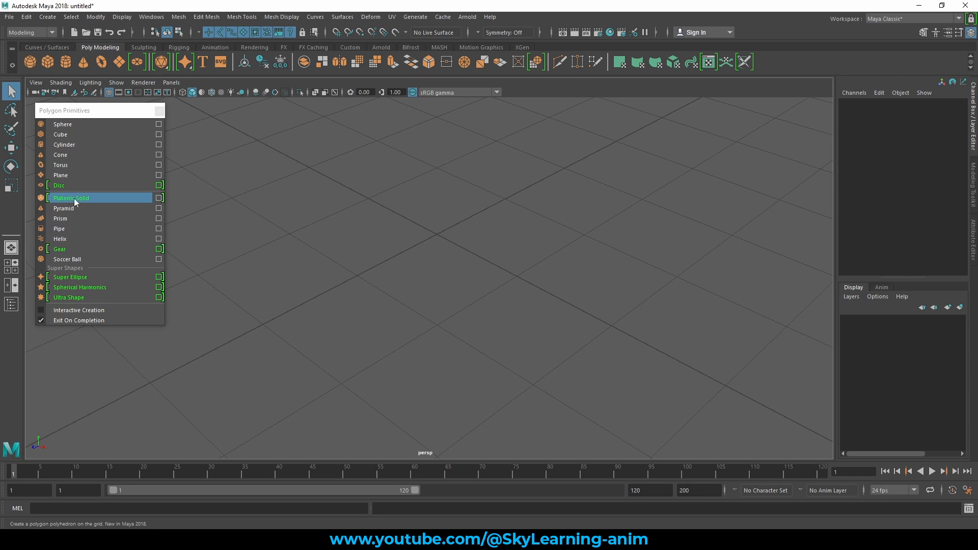
- Create a polygon platonic solid and expand its creation settings
left_click(96, 199)
left_click_drag(604, 262, 570, 215, "alt")
left_click(866, 217)
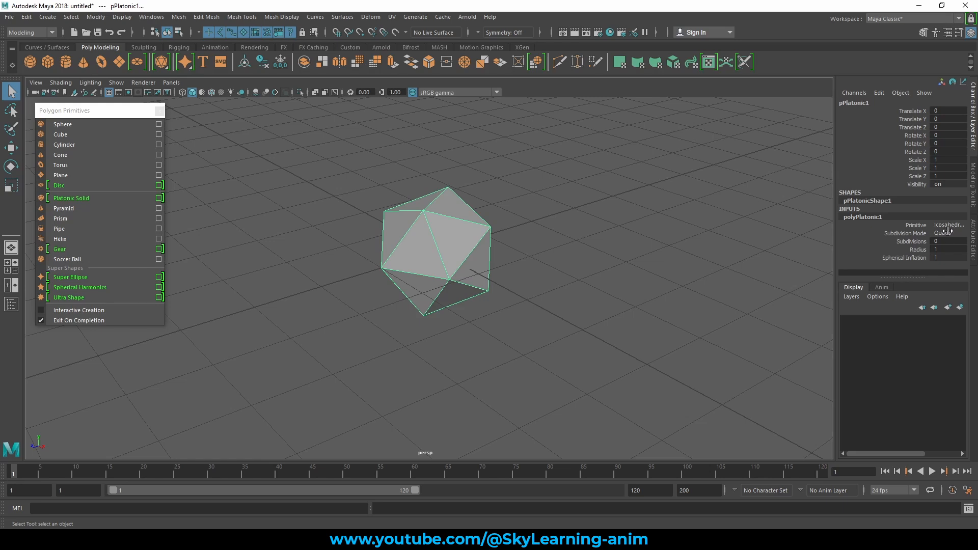
left_click_drag(922, 226, 919, 234)
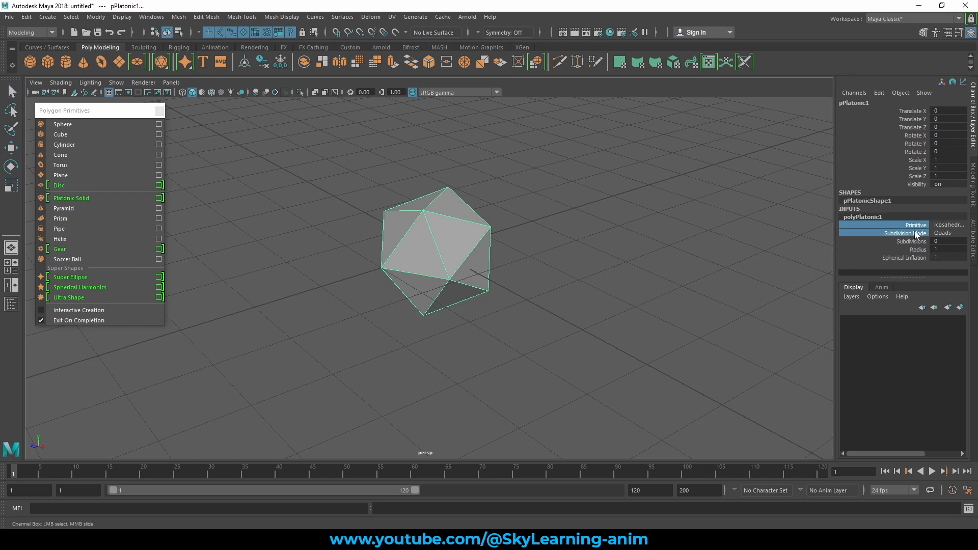
left_click(916, 242)
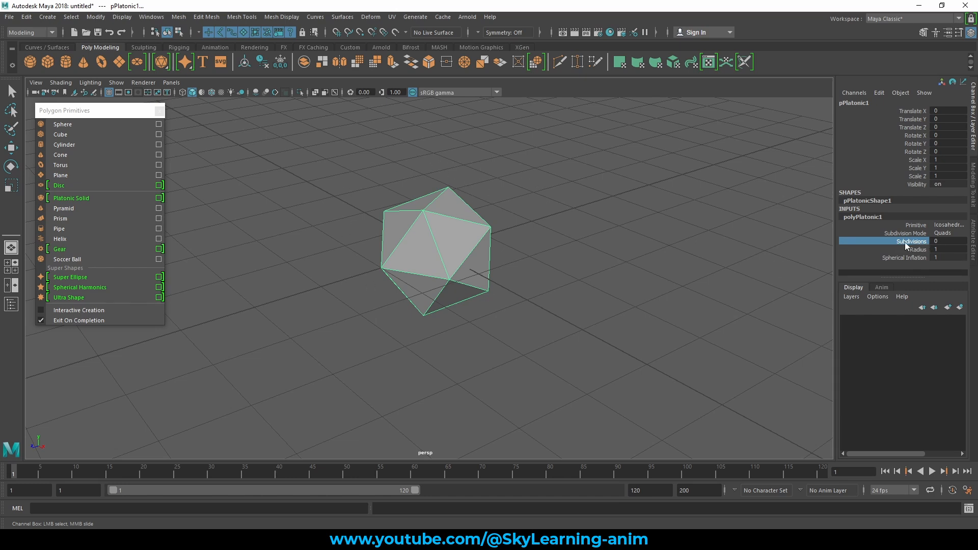
- Try 4 for the platonic solid's Subdivisions, vary the value interactively, and bring it to 1
left_click(949, 241)
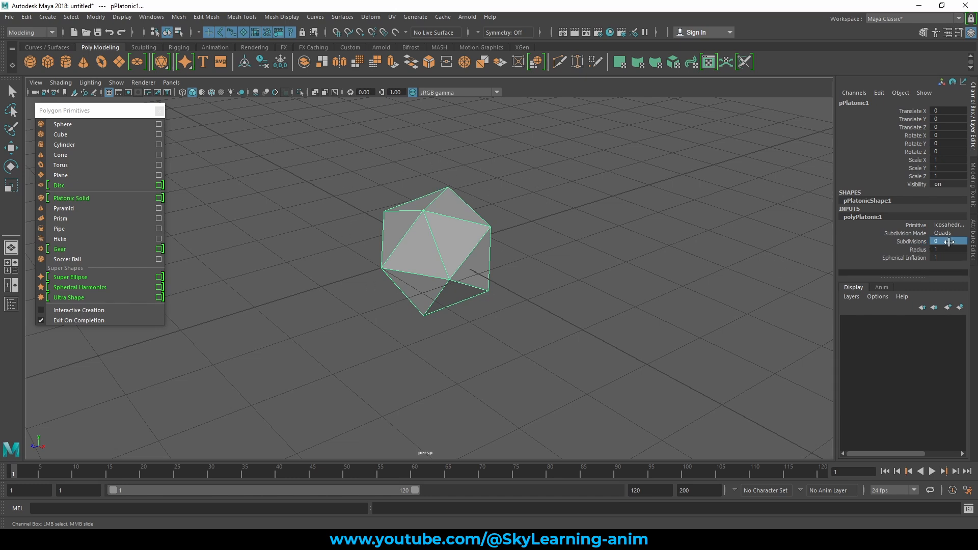
double_click(962, 242)
type("4")
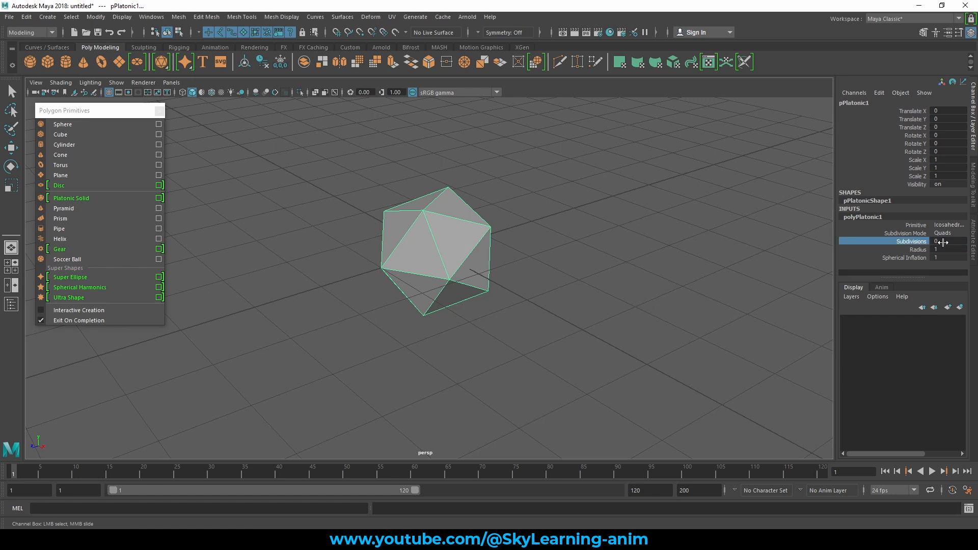
key("Return")
mouse_move(955, 242)
left_mouse_down("ctrl")
mouse_move(931, 241)
mouse_move(949, 242)
mouse_move(936, 242)
mouse_move(942, 250)
left_mouse_up("ctrl")
key("ctrl+z")
- Set the platonic solid's Radius to 4 and its Subdivisions to 3
left_click(919, 249)
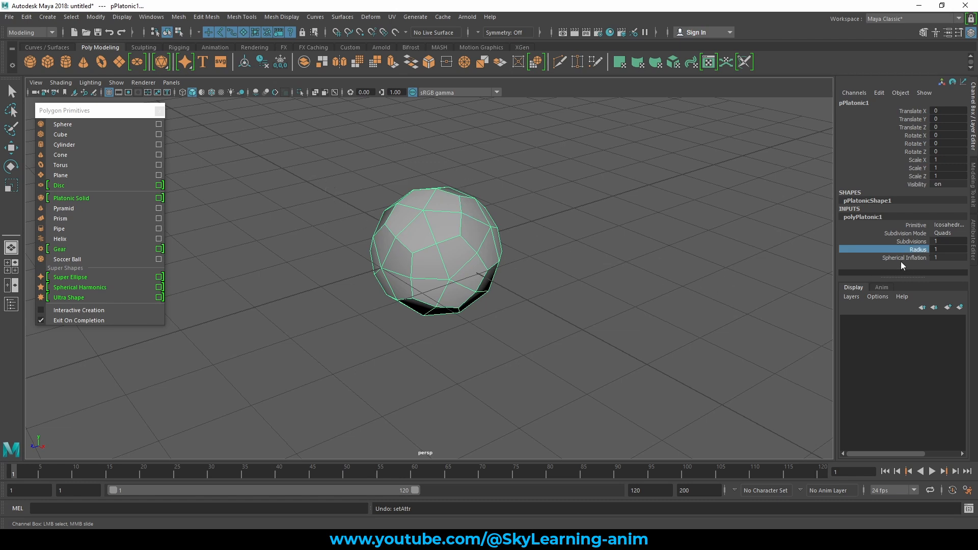
double_click(946, 258)
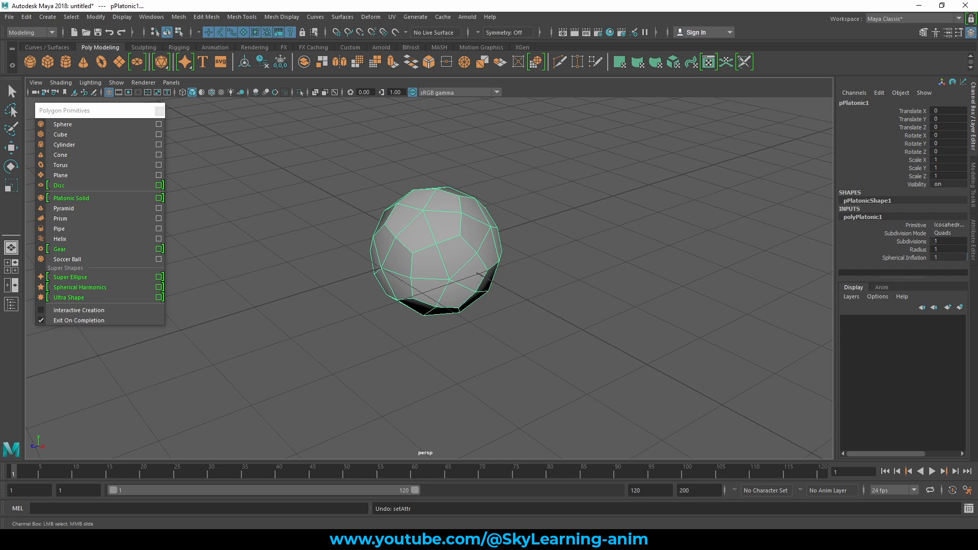
type("5")
key("Return")
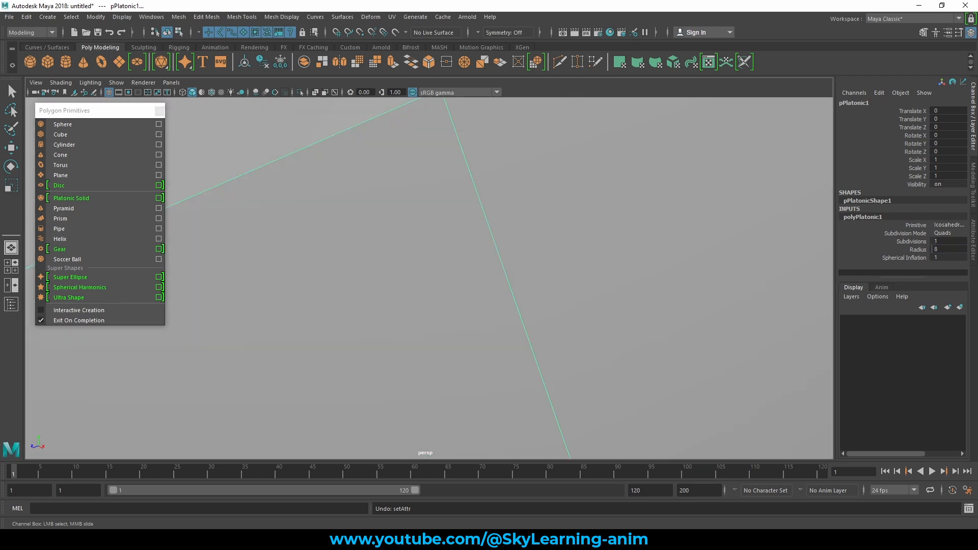
scroll(931, 249, "down", 1)
double_click(943, 241)
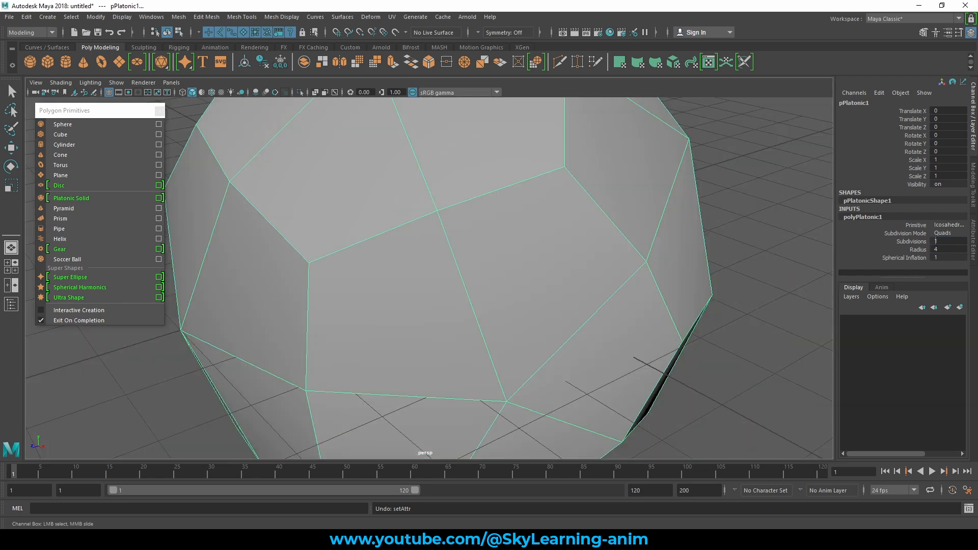
scroll(941, 241, "up", 2)
scroll(661, 267, "down", 2)
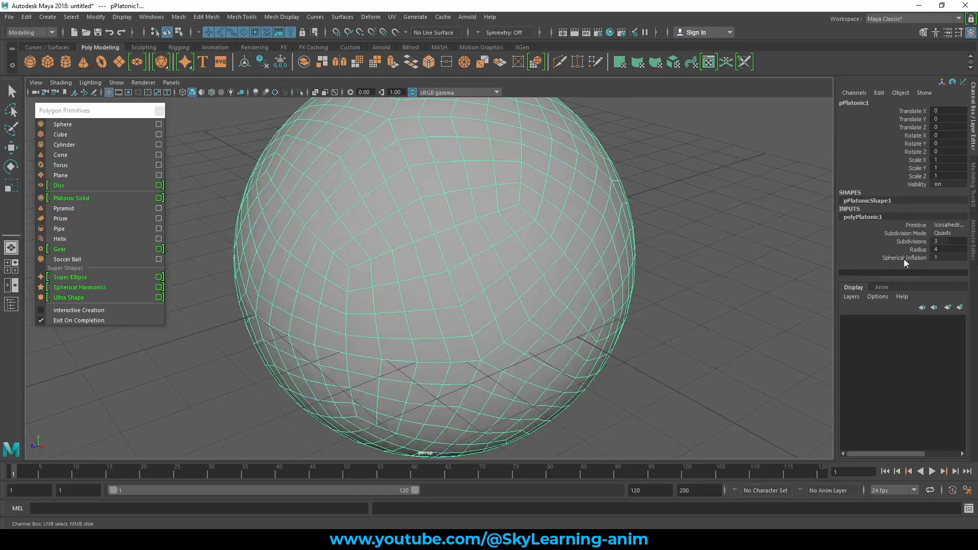
- Try 0 for the platonic solid's Spherical Inflation and return the value to 1
double_click(944, 257)
left_click(940, 257)
left_click(950, 258)
type("0")
key("Return")
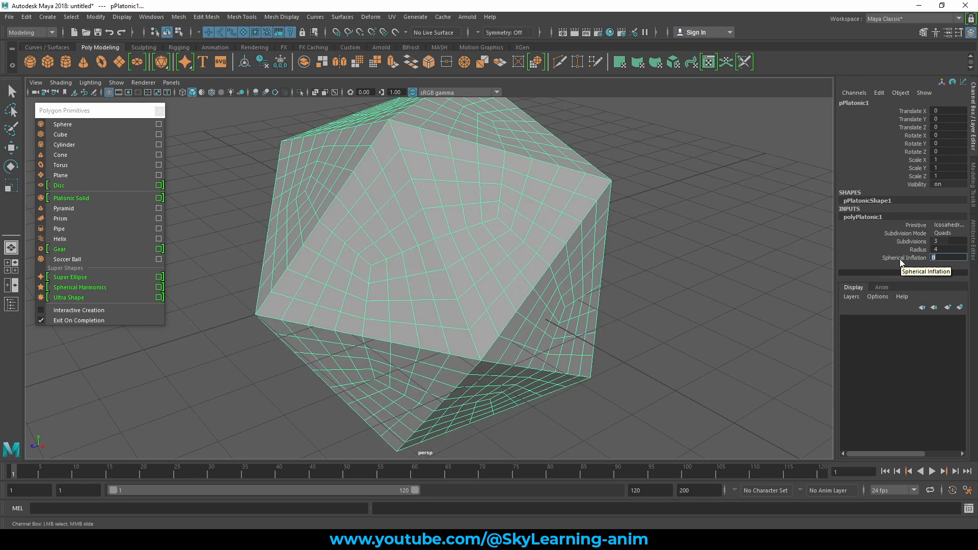
left_click_drag(499, 267, 541, 259, "alt")
left_click(907, 260)
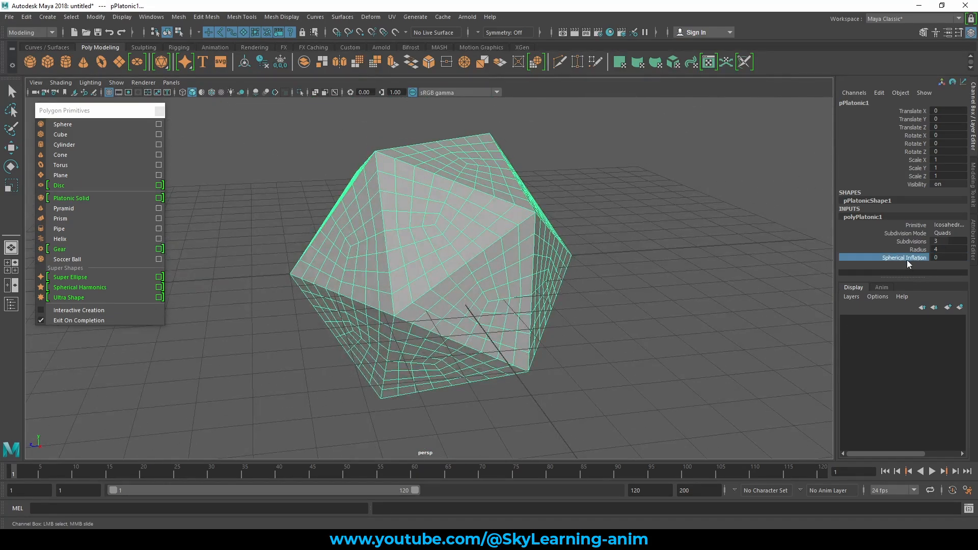
left_click_drag(487, 235, 461, 204, "alt")
left_click_drag(386, 176, 471, 213, "alt")
left_click(948, 258)
type("1")
key("Return")
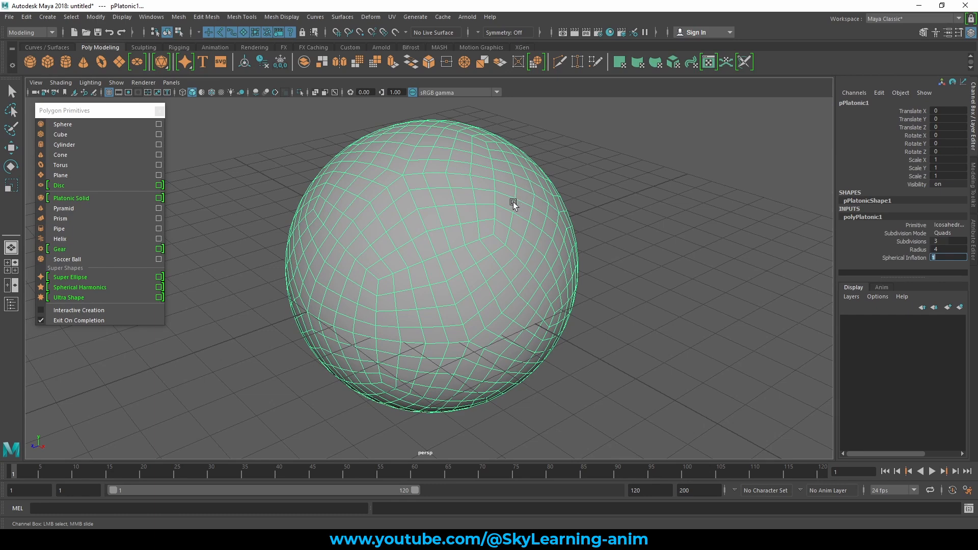
- Select edge loops on the rounded platonic solid to examine how they run across the surface, and return to object selection
key("q")
key("F10")
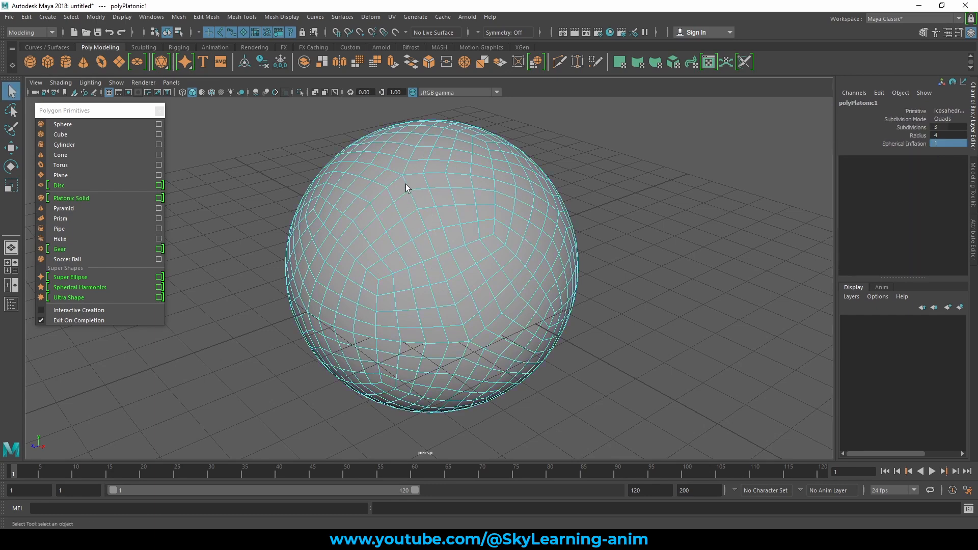
left_click(407, 183)
double_click(414, 175, "shift")
left_click_drag(589, 228, 498, 246, "alt")
double_click(549, 228, "shift")
right_click_drag(498, 246, 632, 249, "alt")
left_click_drag(631, 249, 598, 277, "alt")
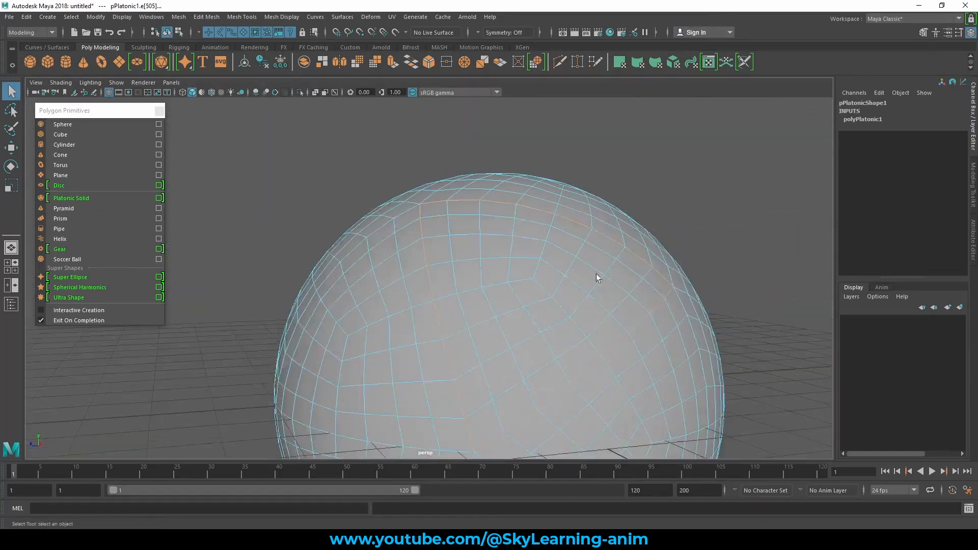
left_click_drag(493, 249, 573, 220, "alt")
right_click_drag(521, 244, 627, 278, "alt")
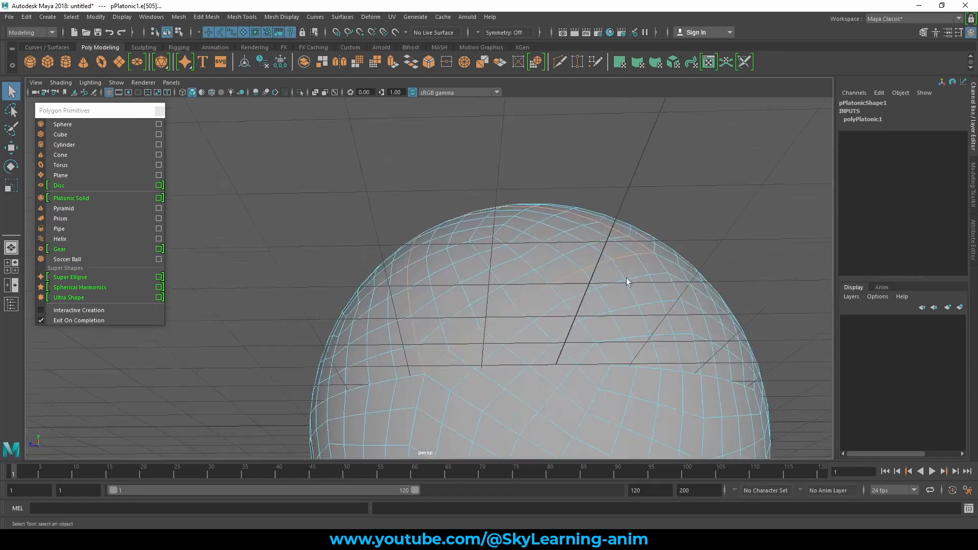
left_click(521, 232)
left_click_drag(521, 231, 624, 266, "alt")
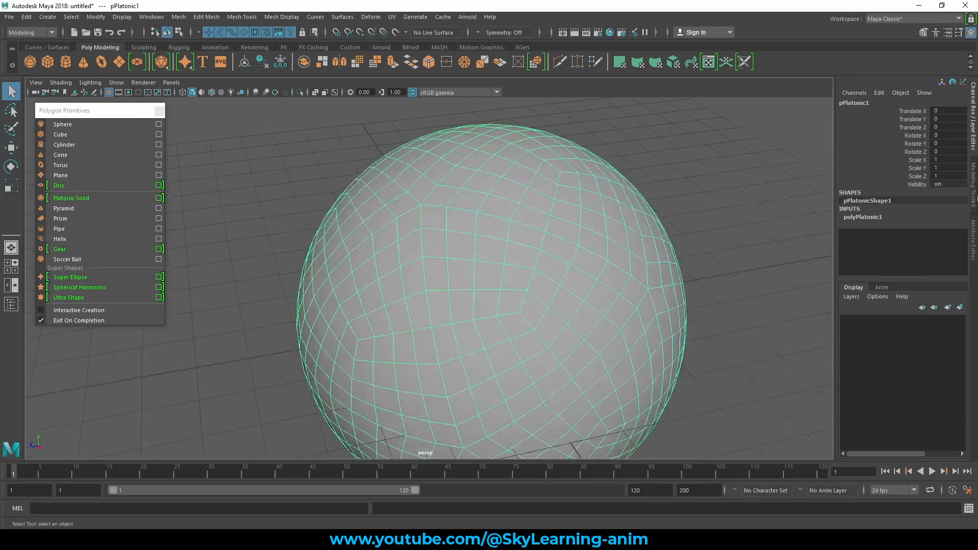
- Set the platonic solid's Spherical Inflation to 0
left_click(892, 217)
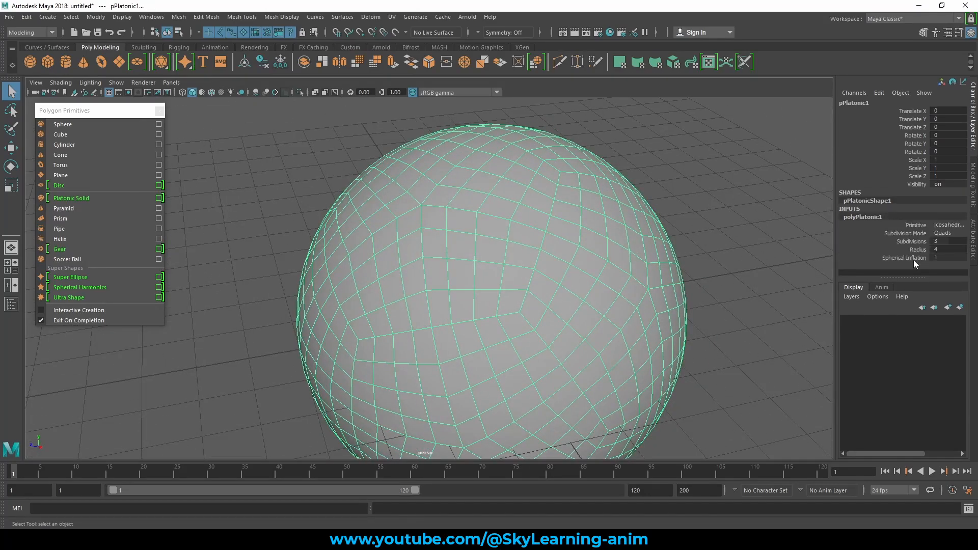
double_click(951, 258)
key("Return")
- Select edge loops on the flat-faced platonic solid to examine their flow, return to object selection, and clear the selection
right_click_drag(470, 320, 477, 250)
left_click(428, 250)
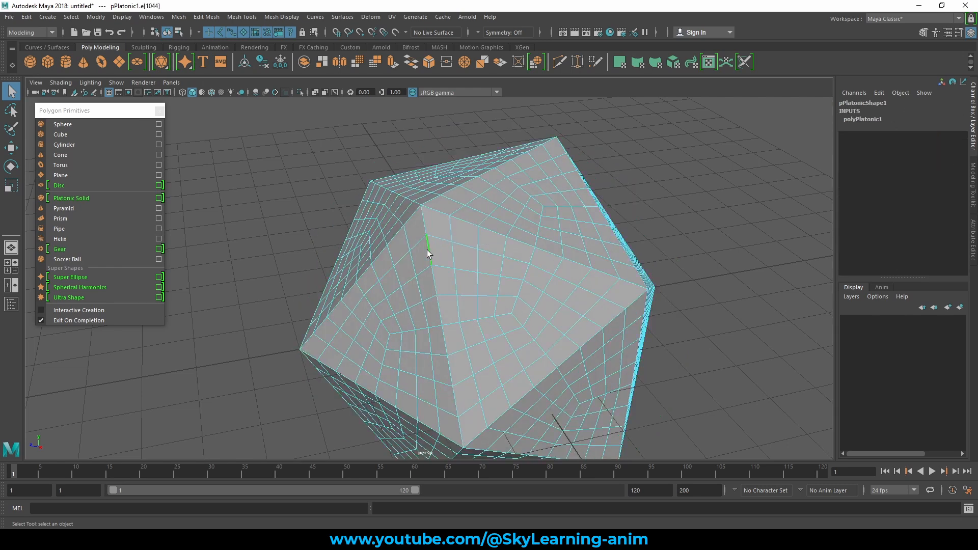
left_click(431, 224, "shift")
double_click(434, 210, "shift")
double_click(550, 372, "shift")
left_click_drag(603, 349, 643, 267, "alt")
left_click_drag(534, 285, 452, 244, "alt")
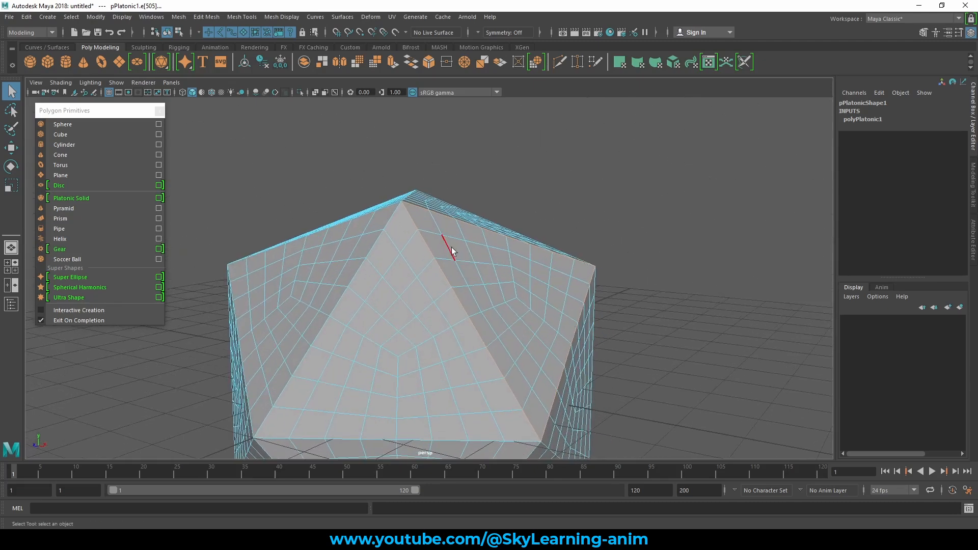
left_click_drag(515, 290, 487, 281, "alt")
right_click_drag(479, 242, 616, 185)
left_click(617, 185)
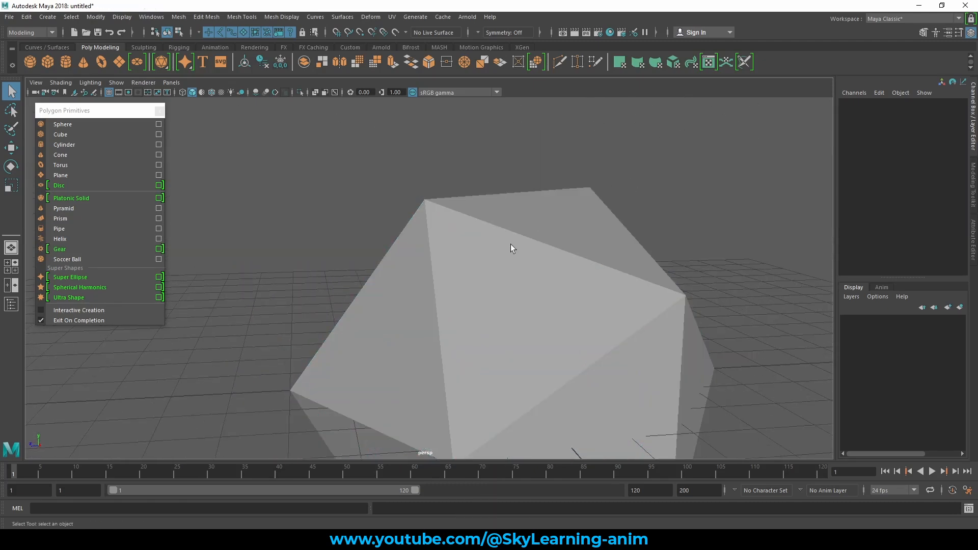
- Select the platonic solid and delete it
scroll(510, 244, "down", 8)
left_click_drag(515, 240, 519, 257, "alt")
left_click(459, 261)
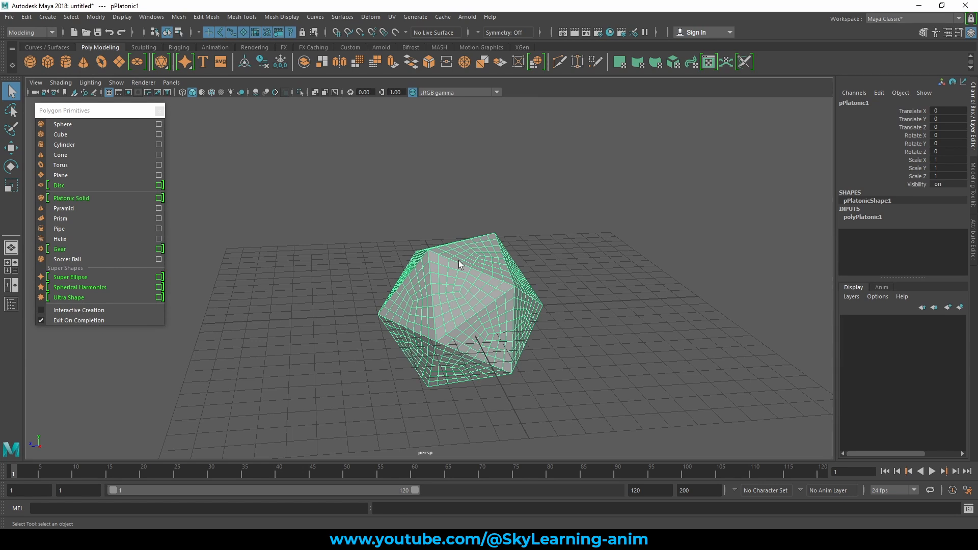
key("Delete")
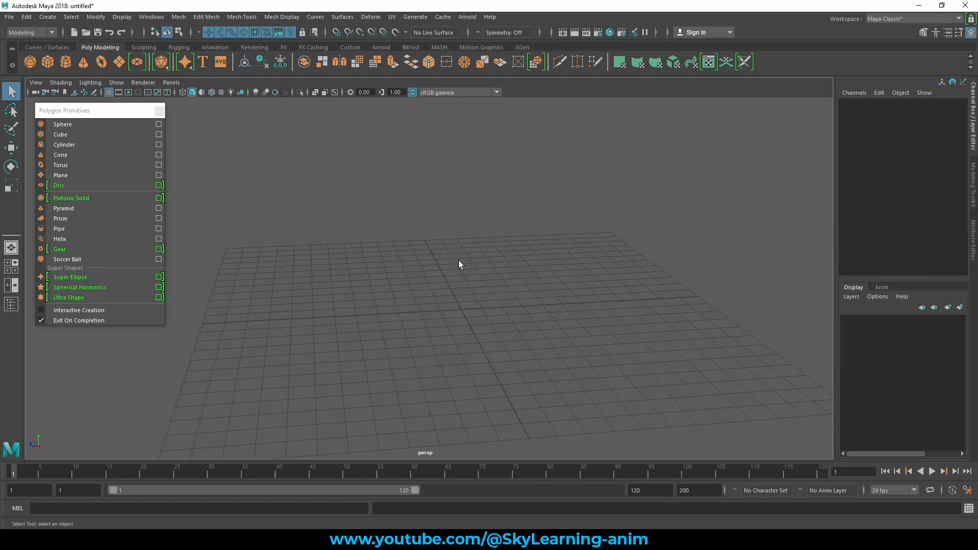
- Create a polygon pyramid and expand its creation settings
left_click(96, 209)
scroll(566, 397, "up", 4)
left_click_drag(557, 383, 519, 319, "alt")
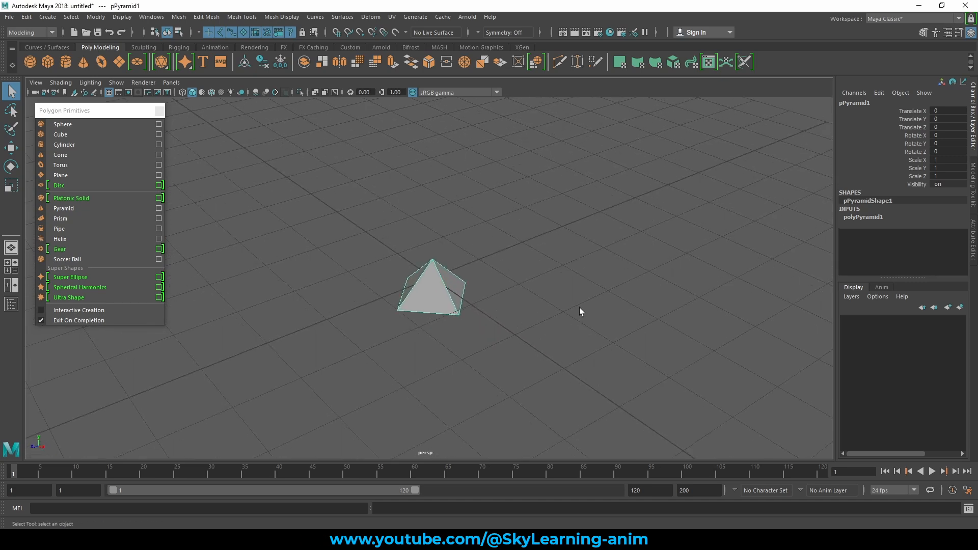
scroll(586, 313, "down", 10)
left_click(399, 277)
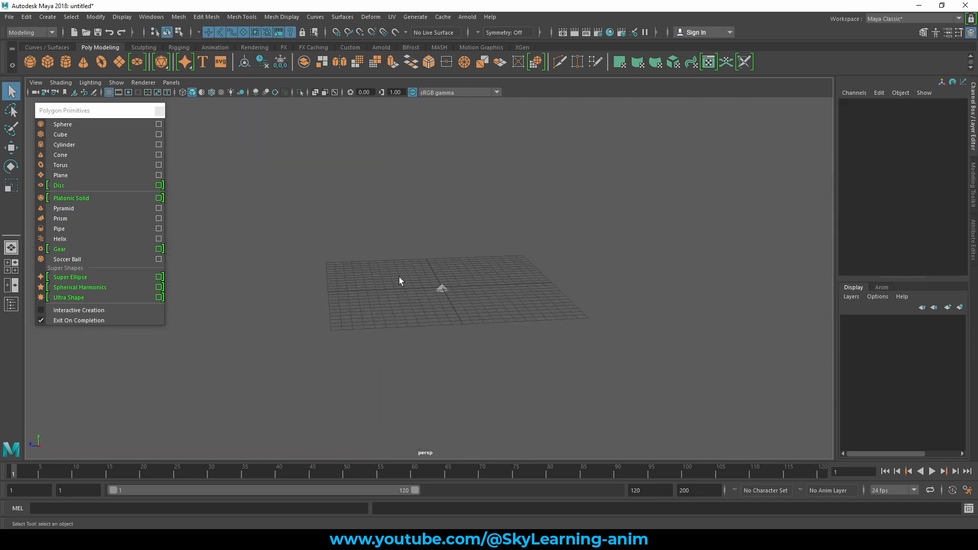
left_click(442, 287)
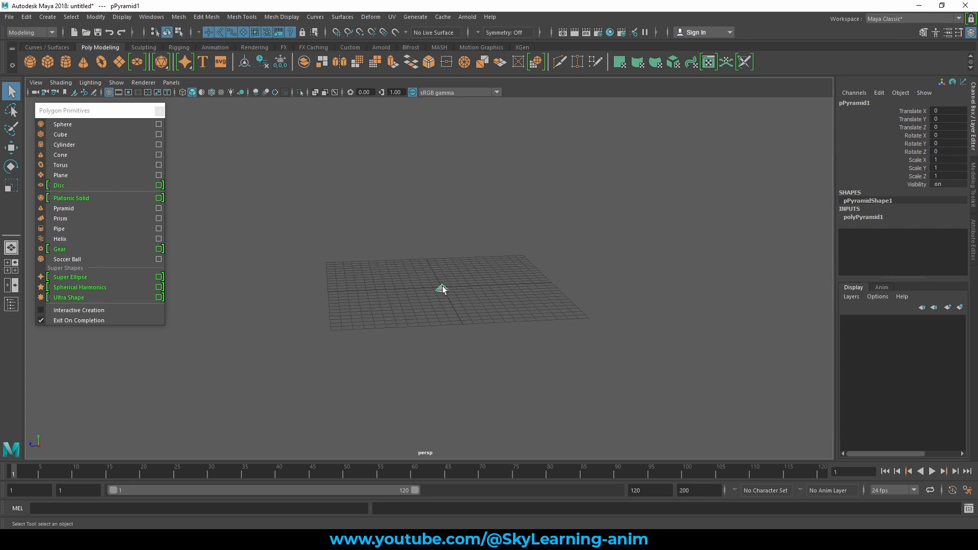
key("f")
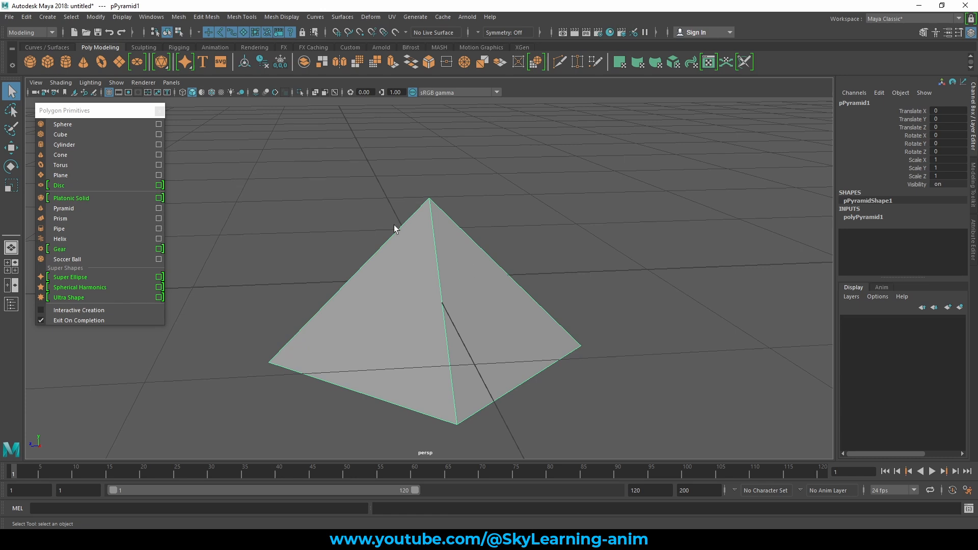
scroll(381, 240, "down", 3)
left_click_drag(380, 240, 435, 269, "alt")
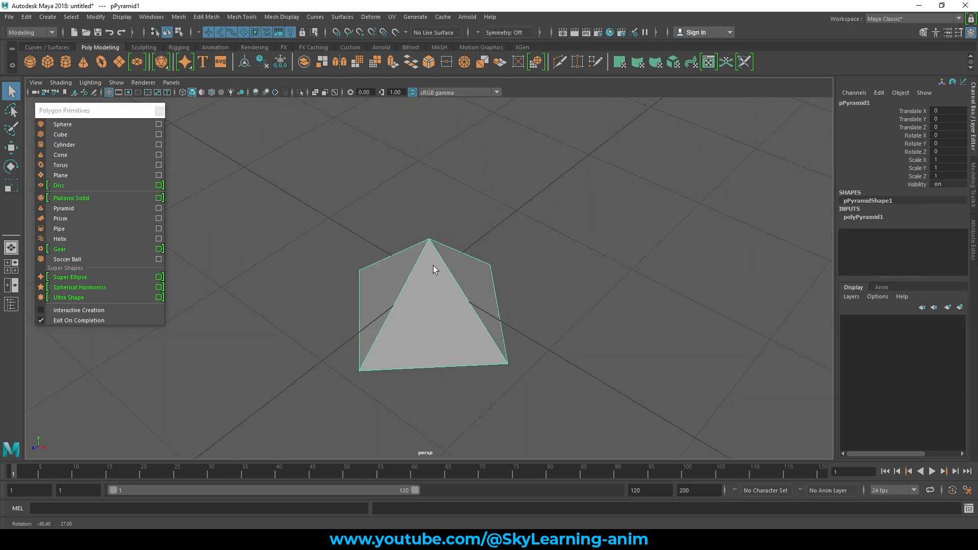
left_click(861, 217)
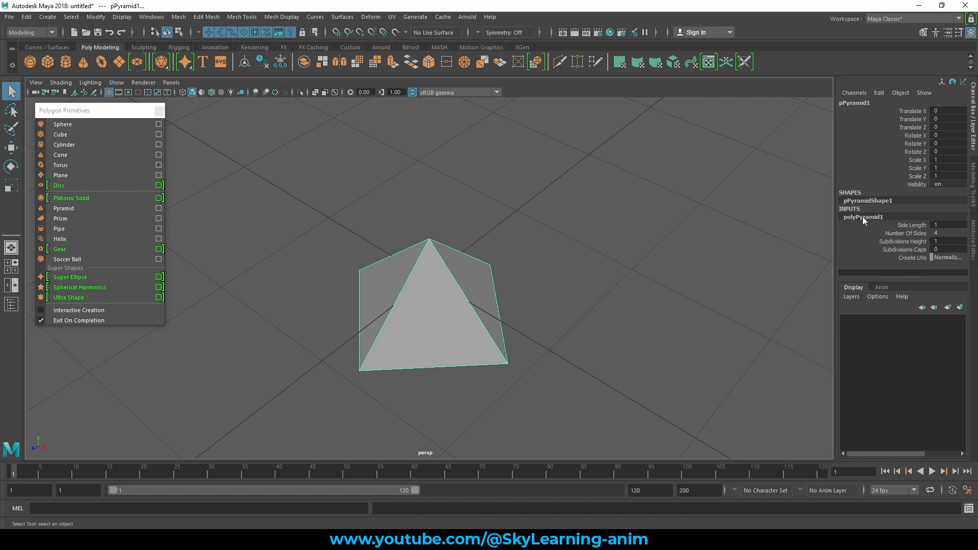
- Try a Side Length of about 2.3 on the pyramid and undo the change
left_click(909, 227)
middle_click_drag(613, 229, 618, 229)
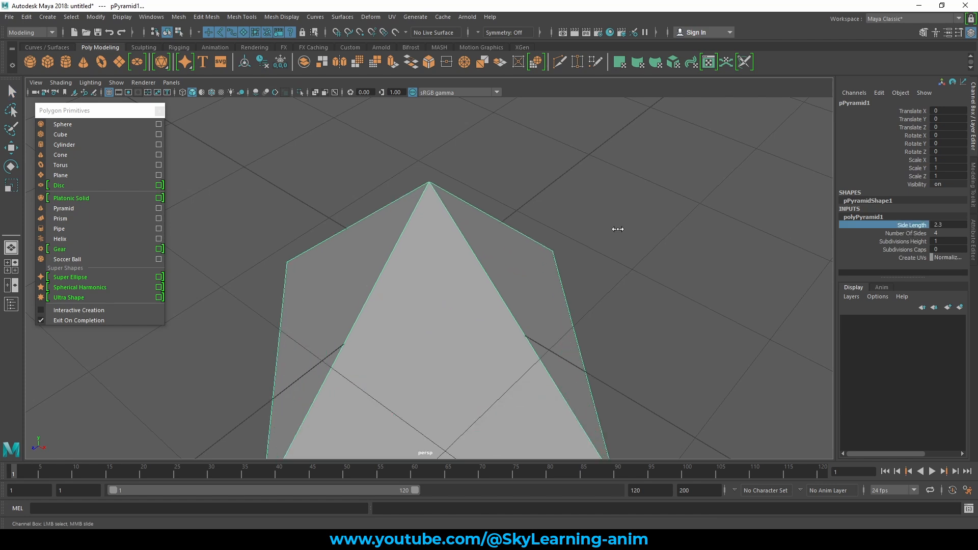
key("ctrl+z")
right_click_drag(618, 230, 595, 249, "alt")
middle_click_drag(595, 248, 603, 233, "alt")
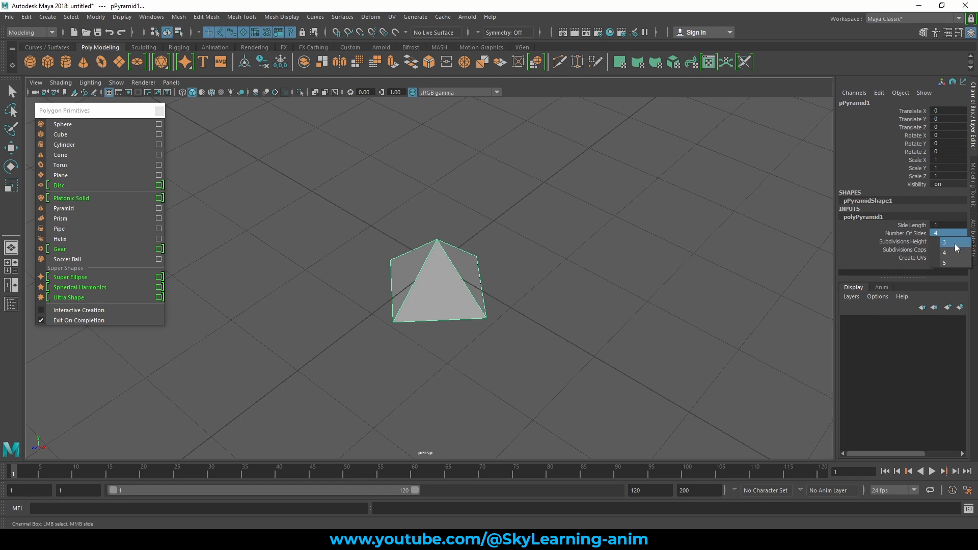
- Change the pyramid's Number Of Sides to 3, back to 4, and finally to 5 to compare the shapes
left_click(915, 233)
left_click(943, 233)
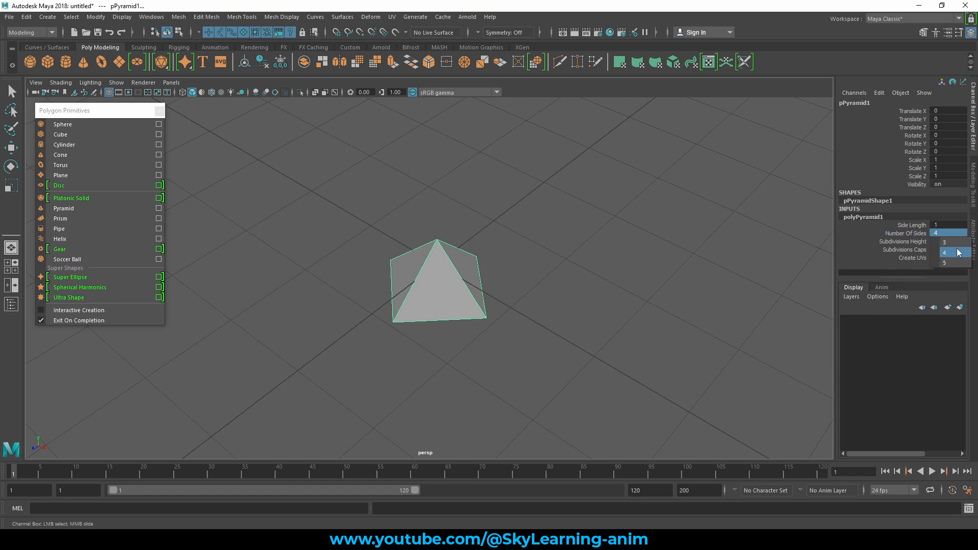
left_click(954, 243)
left_click(945, 233)
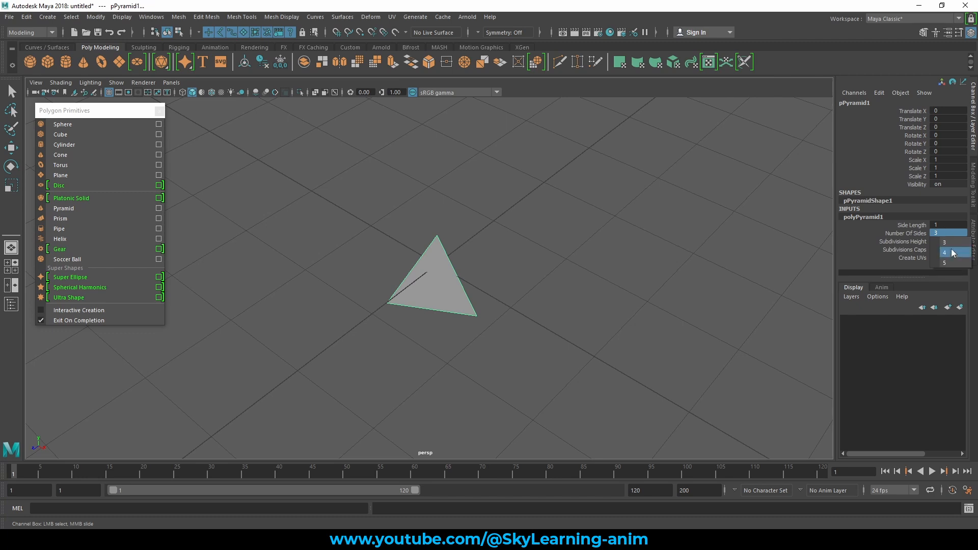
left_click(953, 252)
left_click(949, 234)
left_click(953, 262)
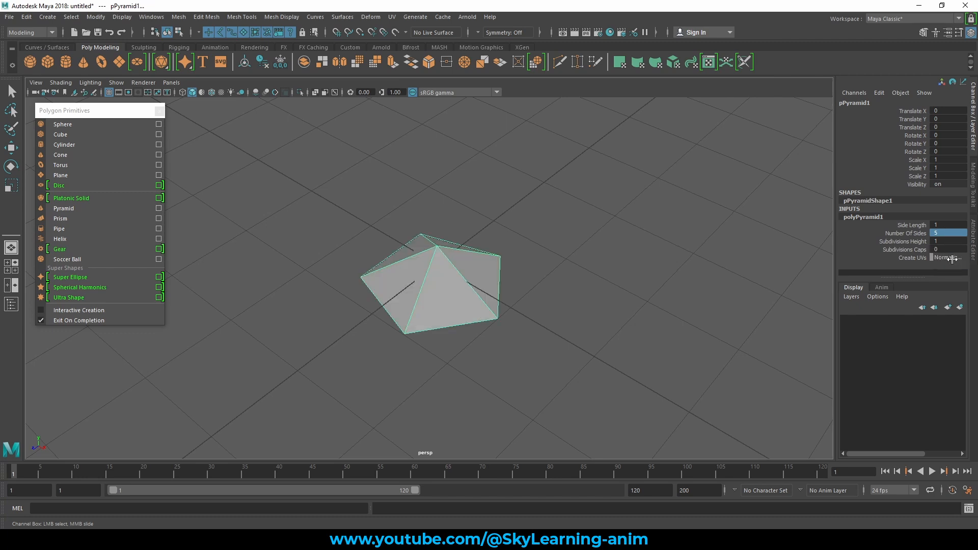
mouse_move(510, 279)
left_mouse_down("alt")
mouse_move(509, 270)
mouse_move(531, 282)
mouse_move(517, 270)
mouse_move(514, 281)
left_mouse_up("alt")
left_click(948, 233)
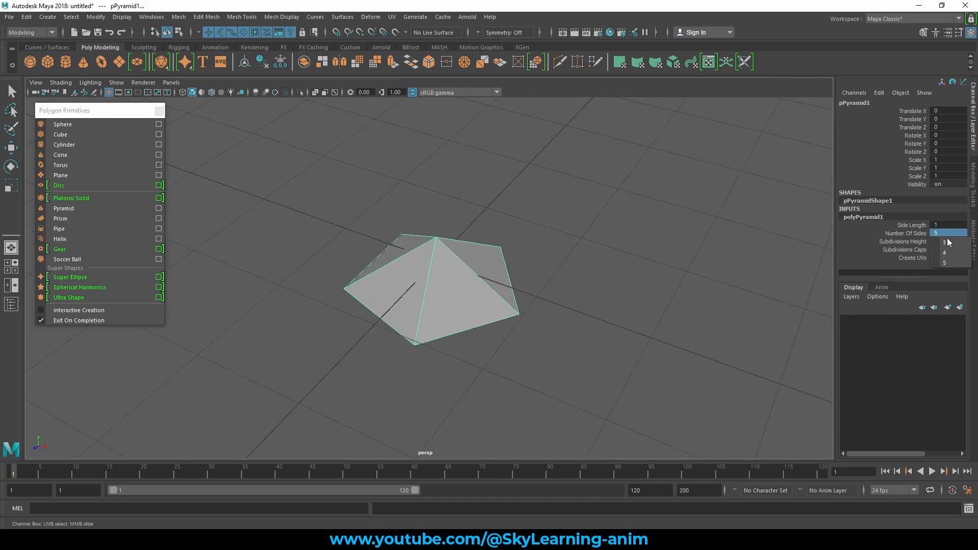
- Try a Subdivisions Height of 5 on the five-sided pyramid and undo the change
left_click(912, 241)
middle_click_drag(618, 277, 635, 273)
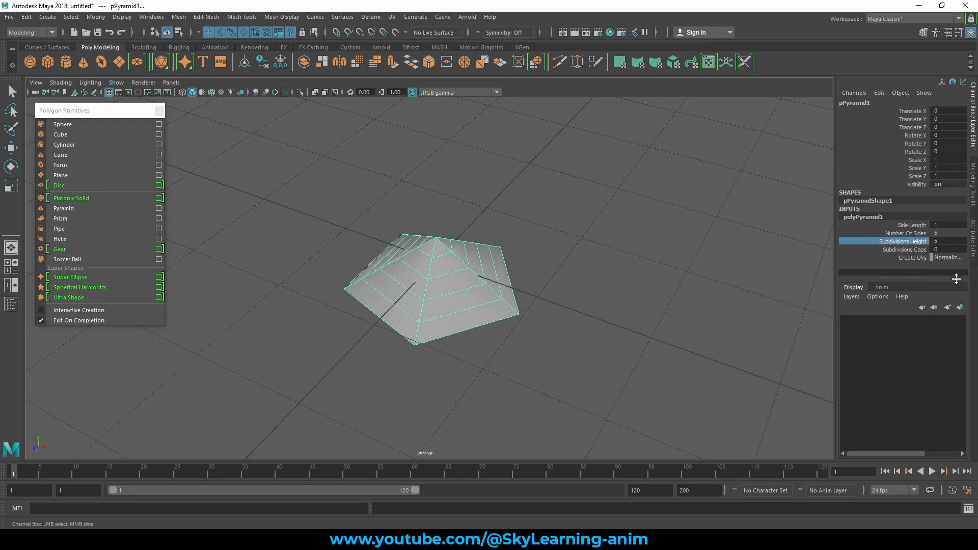
key("ctrl+z")
- Raise the pyramid's Subdivisions Caps to 8, inspect the base from below, and lower the value again
left_click(910, 251)
middle_click_drag(586, 294, 621, 289)
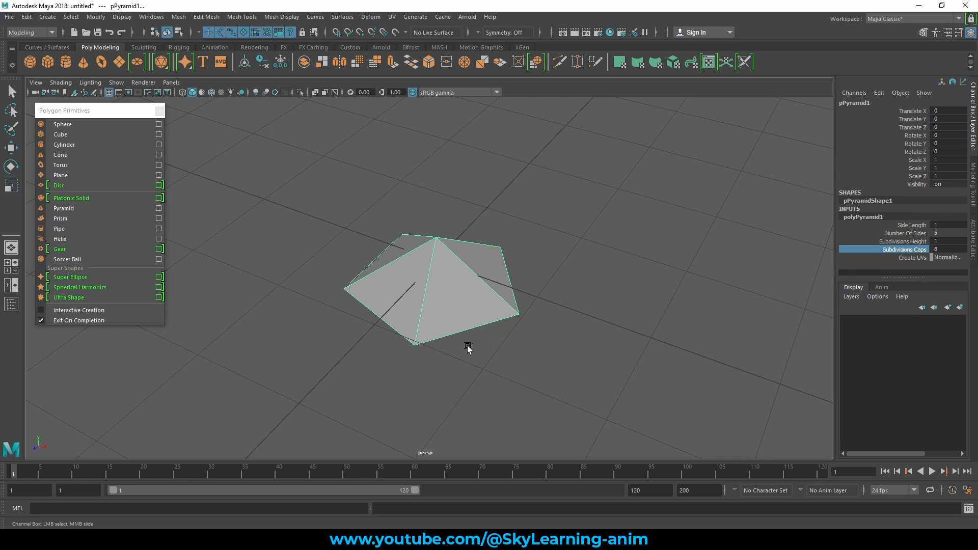
left_click_drag(505, 342, 560, 312, "alt")
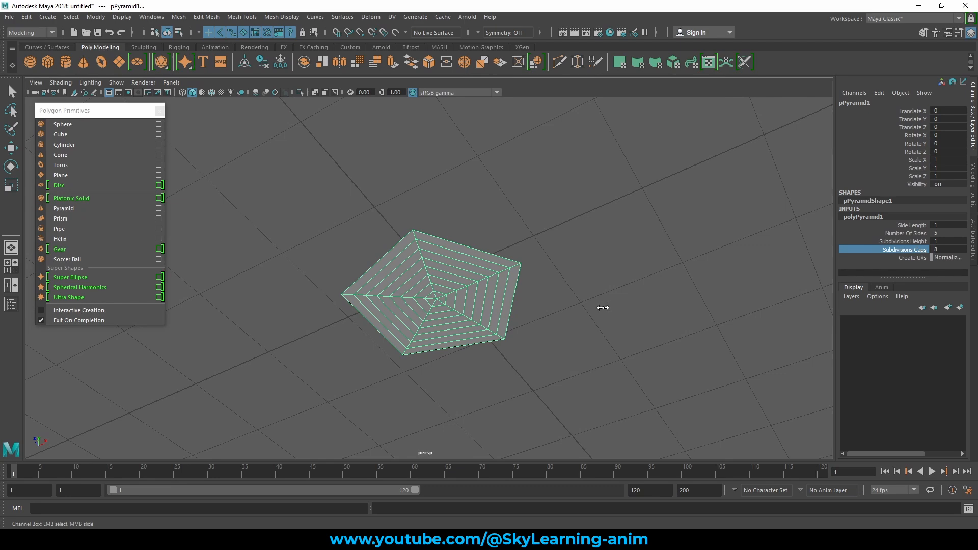
mouse_move(604, 308)
middle_mouse_down()
mouse_move(567, 304)
mouse_move(585, 304)
middle_mouse_up()
left_click_drag(585, 303, 625, 338, "alt")
- Delete the pyramid and create a polygon prism in its place
key("q")
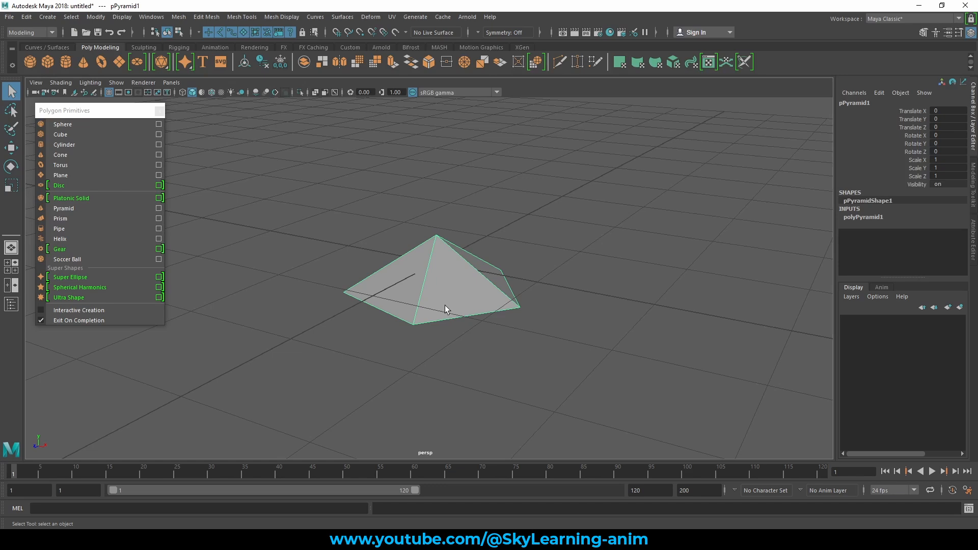
key("Delete")
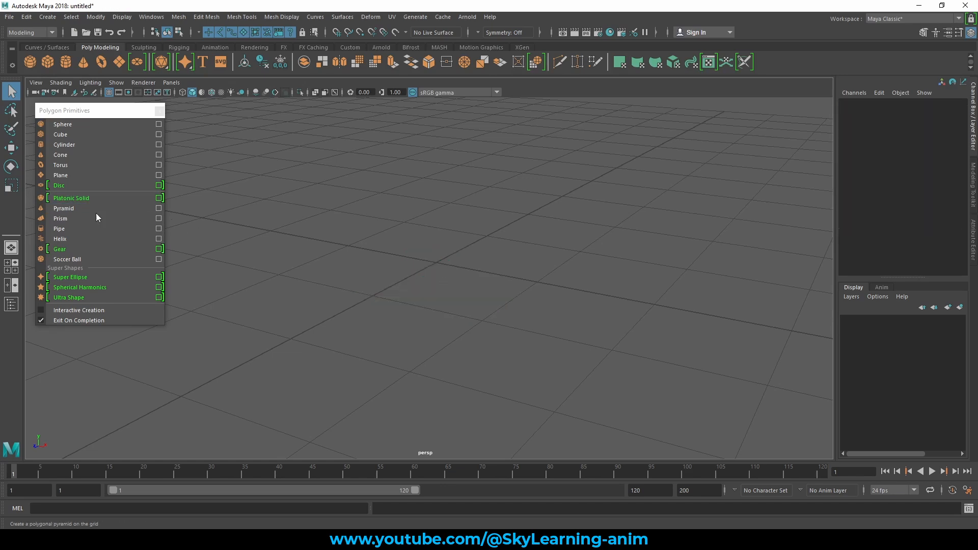
left_click(82, 218)
left_click_drag(544, 260, 572, 281, "alt")
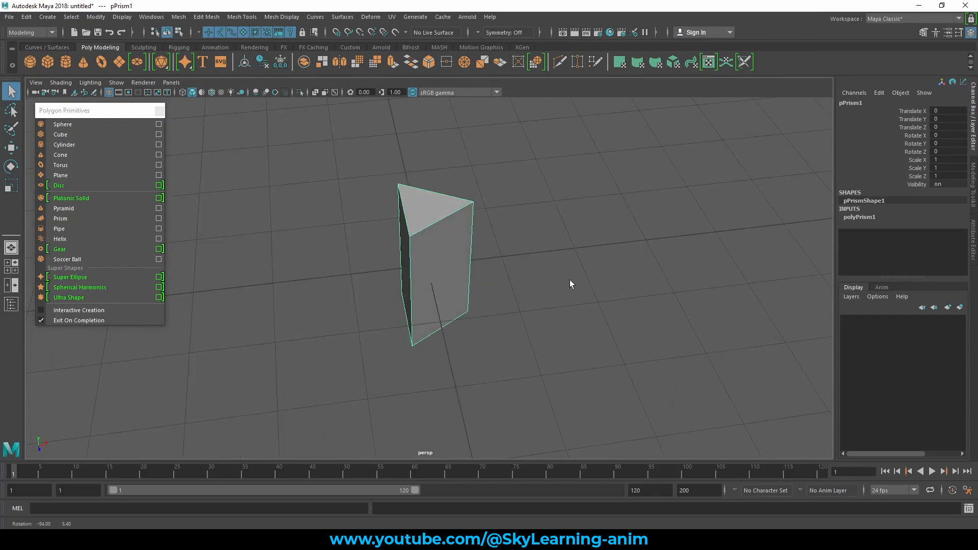
left_click_drag(457, 258, 419, 264, "alt")
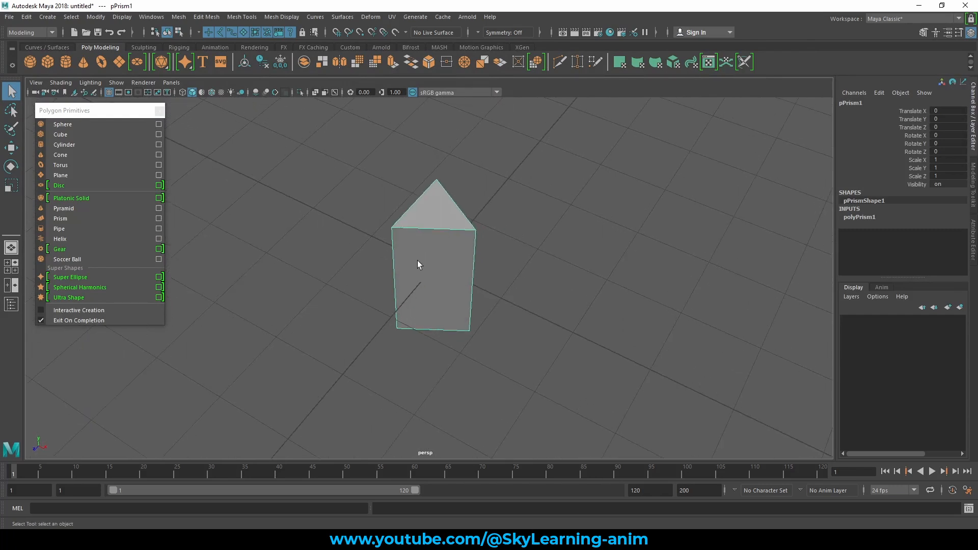
- Try a different Length and a Side Length of 0.01 on the prism, undoing each change
left_click(866, 219)
left_click(916, 225)
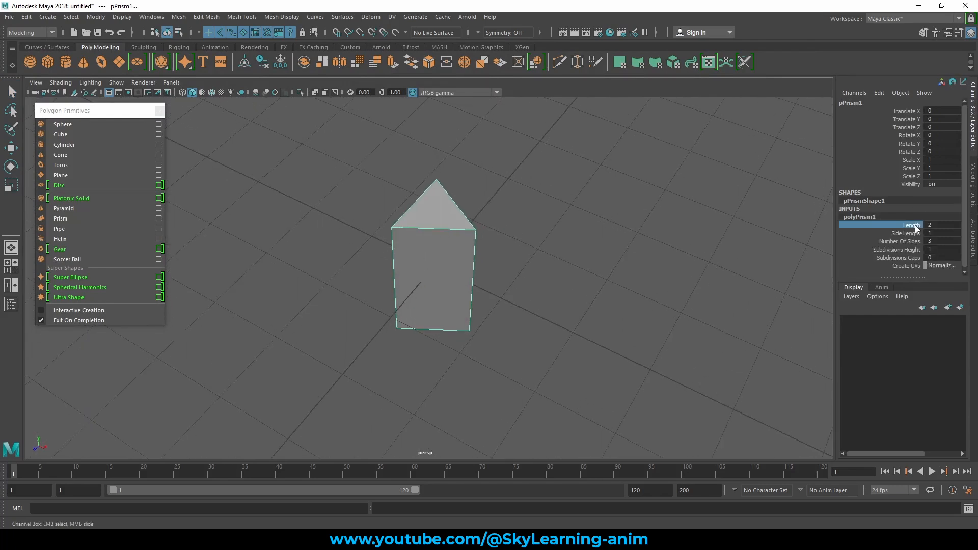
middle_click_drag(541, 228, 530, 228)
key("ctrl+z")
left_click(890, 234)
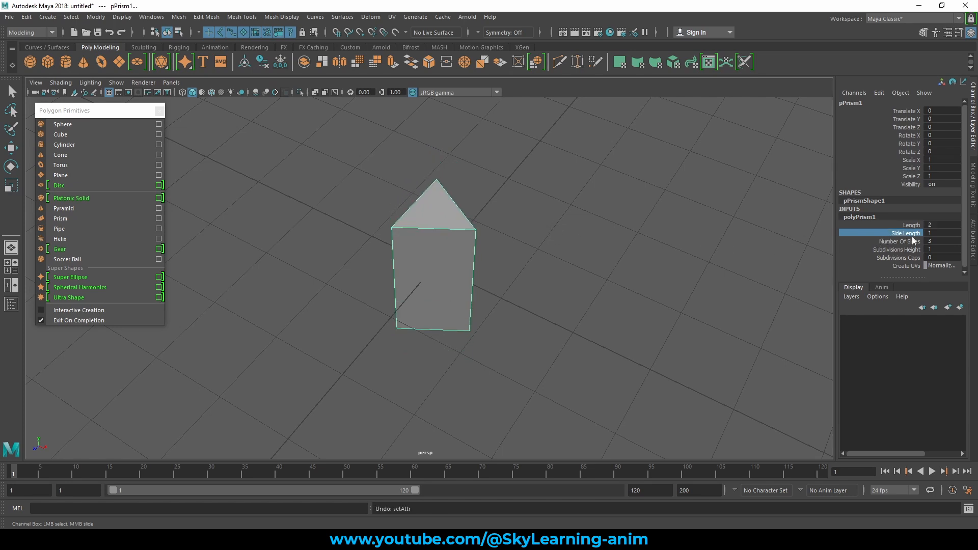
mouse_move(938, 233)
left_mouse_down("ctrl")
mouse_move(952, 232)
mouse_move(927, 246)
mouse_move(940, 235)
left_mouse_up("ctrl")
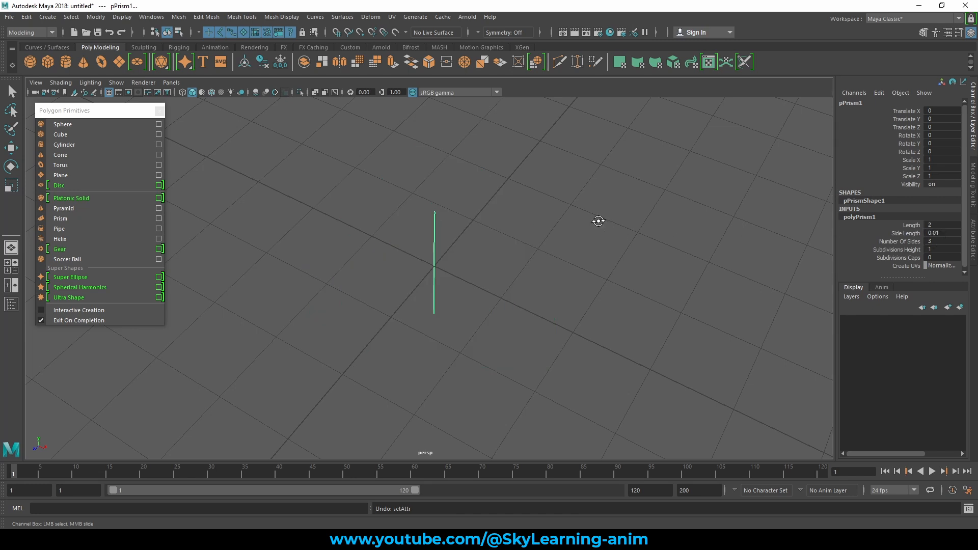
left_click_drag(596, 218, 594, 225, "alt")
key("ctrl+z")
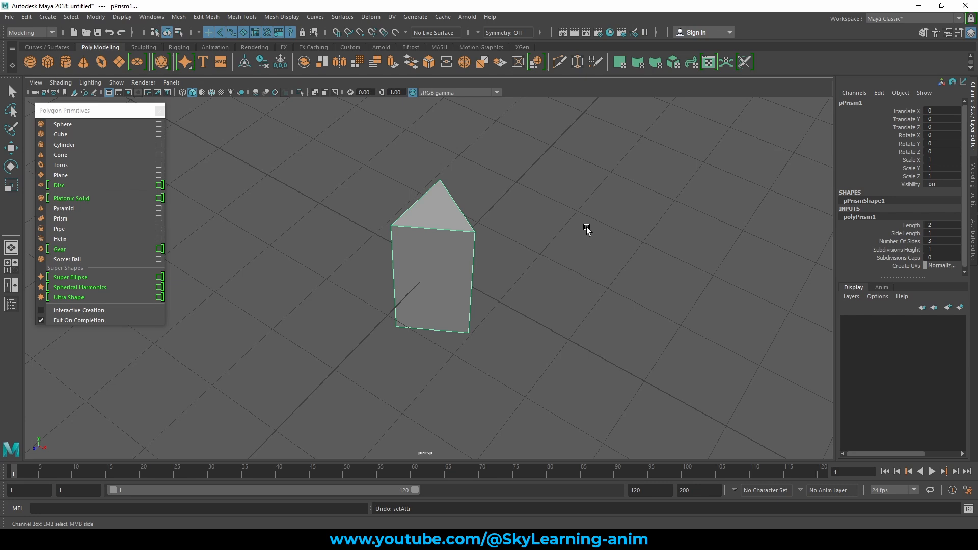
- Undo the prism's creation, create a fresh polygon prism, and expand its creation settings
key("q")
key("ctrl+z")
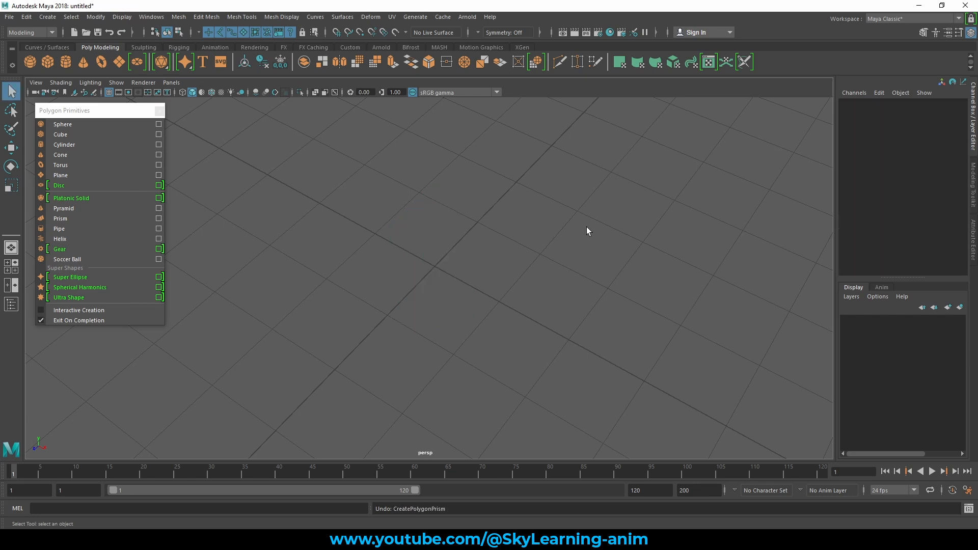
left_click(68, 219)
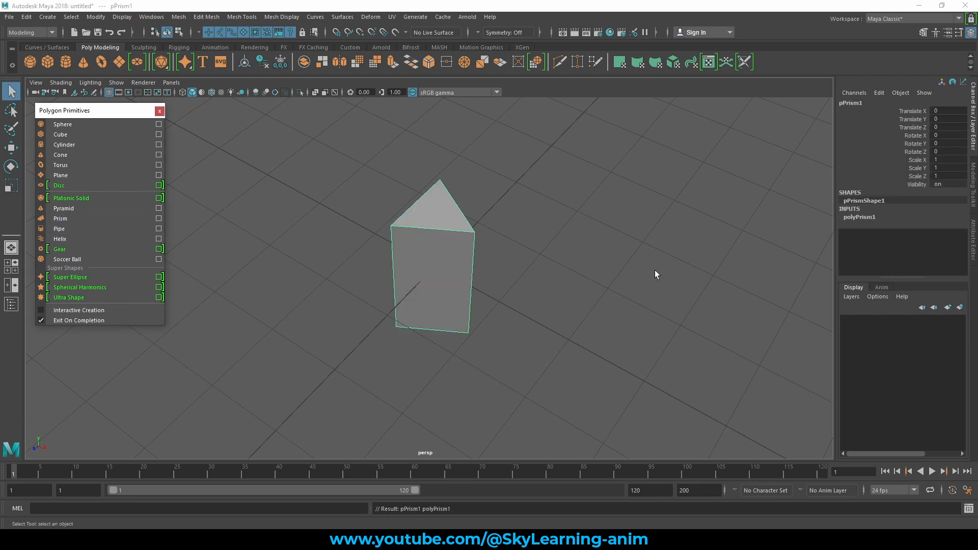
left_click_drag(656, 270, 524, 257, "alt")
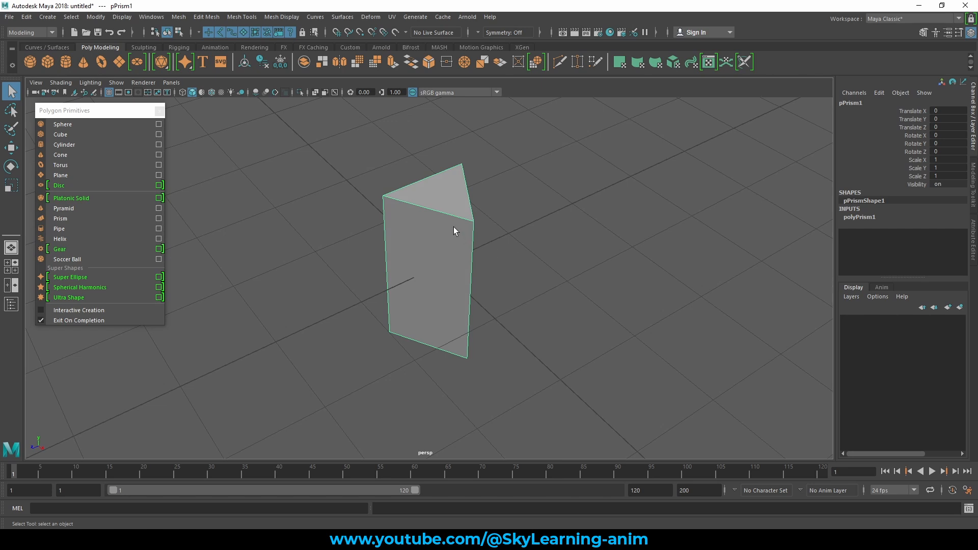
left_click(900, 218)
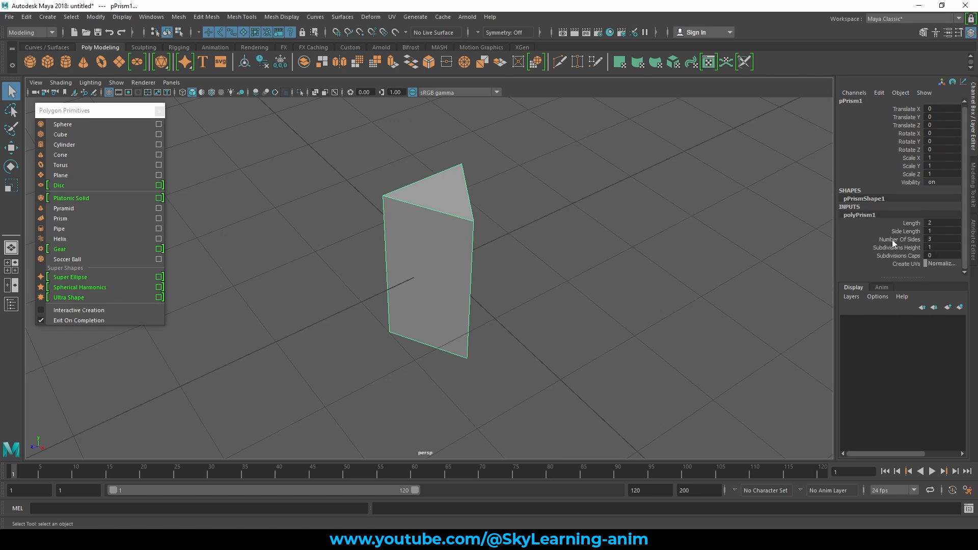
- Set the prism's Subdivisions Height to 2 and raise it to 6
left_click(940, 247)
type("2")
key("Return")
type("6")
key("Return")
- Try a Subdivisions Caps value of 3 on the prism and return it to 0
left_click(940, 255)
type("3")
key("Return")
left_click(940, 256)
type("0")
key("Return")
- Delete the prism, create a polygon pipe, and expand its creation settings
left_click(429, 204)
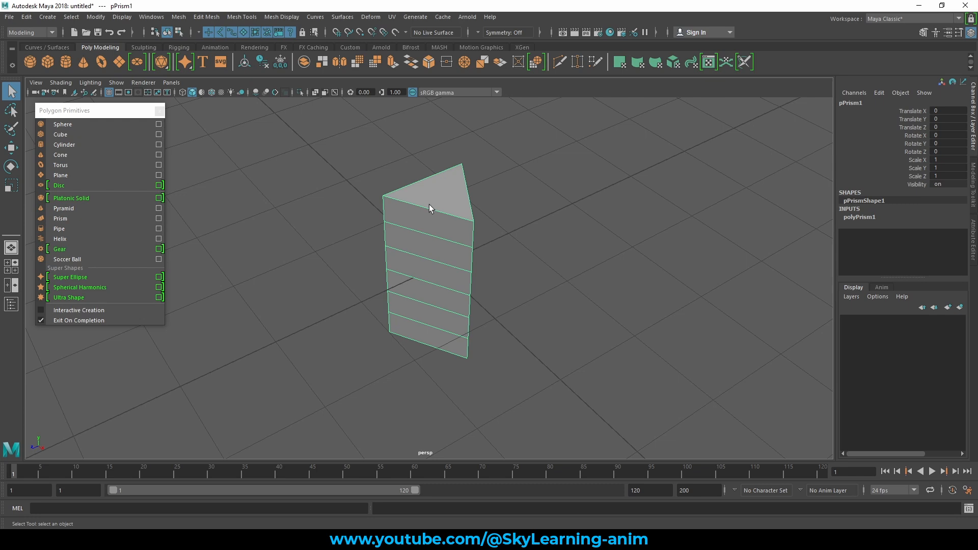
key("Delete")
left_click(64, 230)
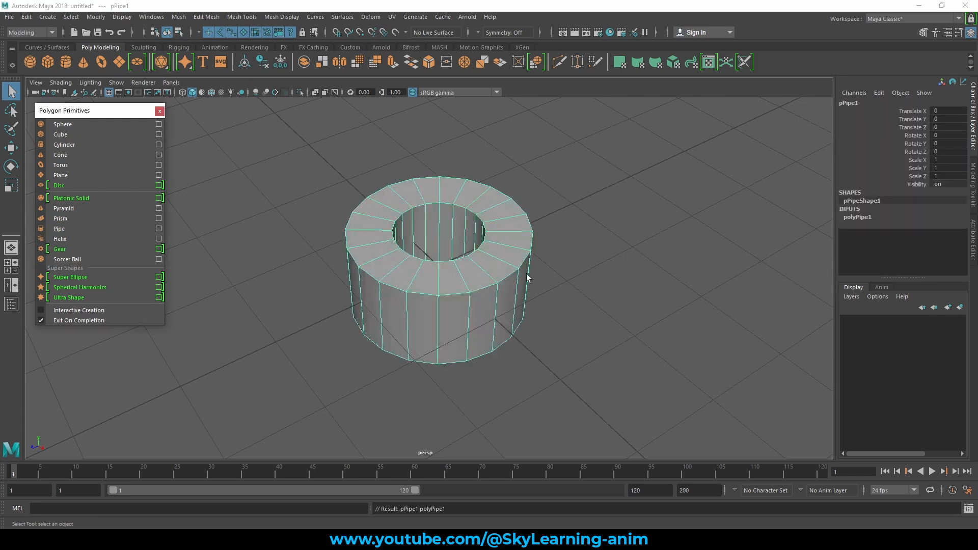
mouse_move(596, 270)
left_mouse_down("alt")
mouse_move(579, 234)
mouse_move(588, 260)
left_mouse_up("alt")
scroll(588, 260, "down", 8)
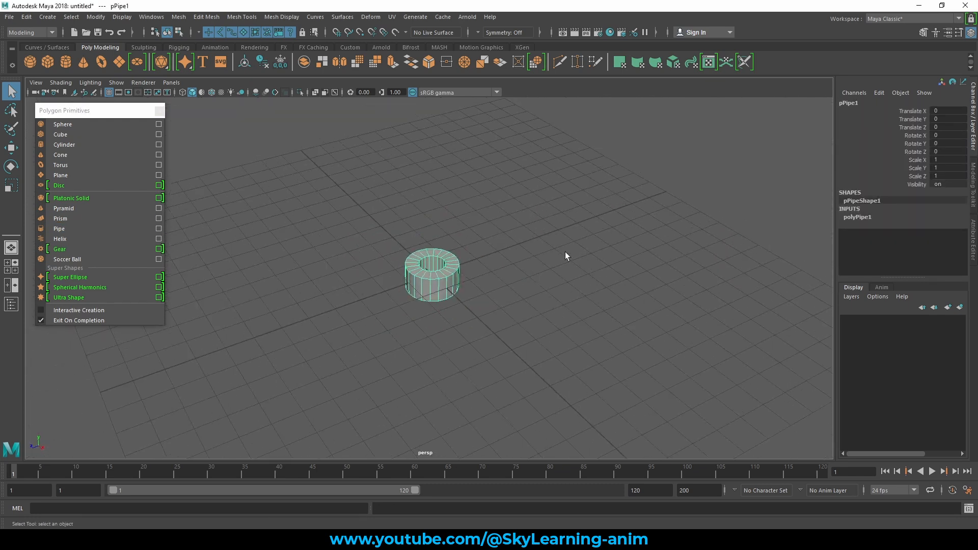
scroll(515, 252, "up", 3)
left_click(858, 218)
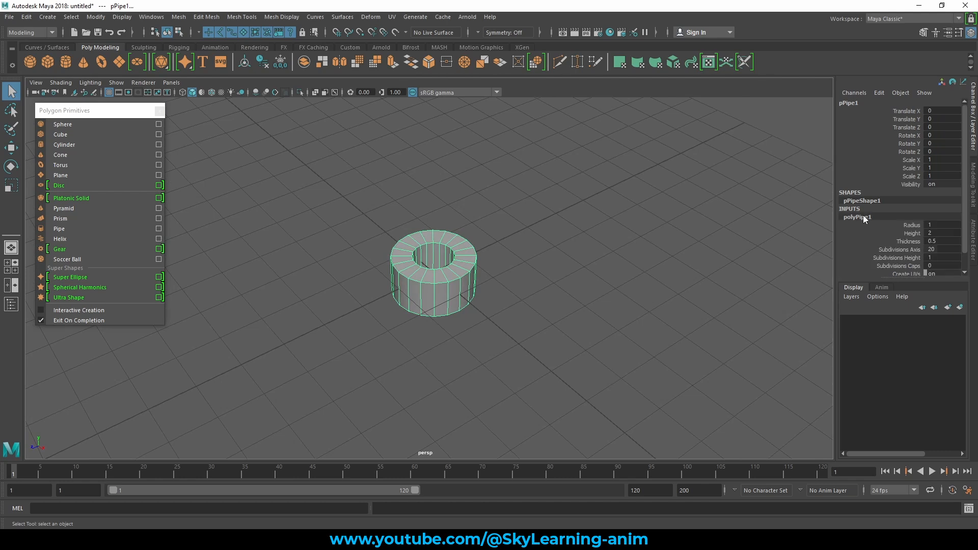
- Increase the pipe's Radius to about 1.96 and its Height to about 16.2
scroll(885, 226, "down", 1)
left_click(904, 207)
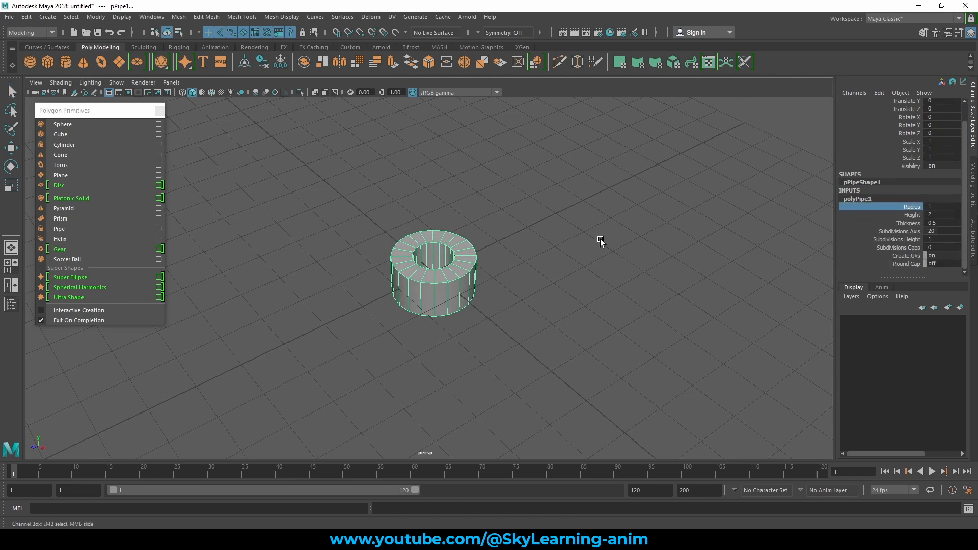
middle_click_drag(601, 240, 651, 228)
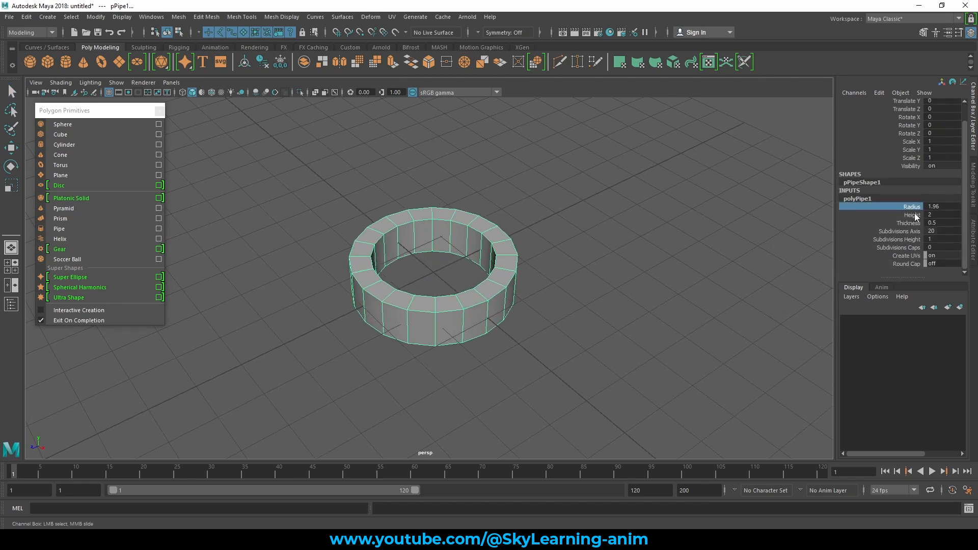
left_click(912, 214)
scroll(607, 261, "down", 3)
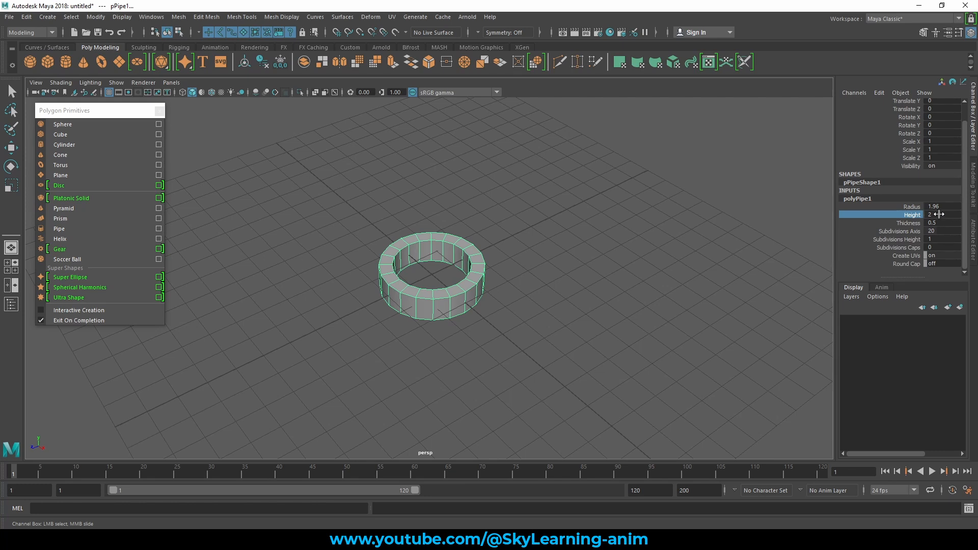
left_click_drag(941, 215, 962, 215, "ctrl")
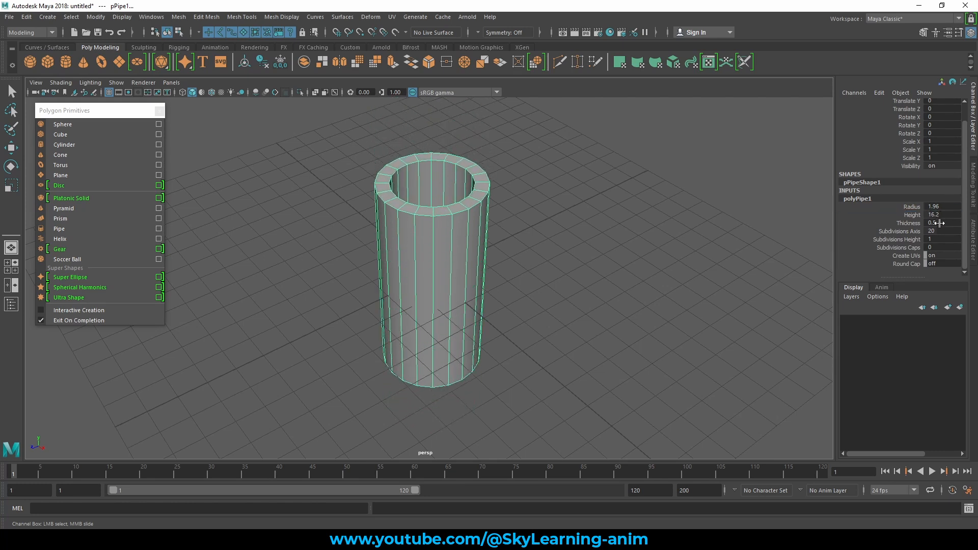
- Try a very thin pipe wall with a Thickness of 0.01 and undo the change
left_click(942, 222)
left_click_drag(939, 222, 934, 222, "ctrl")
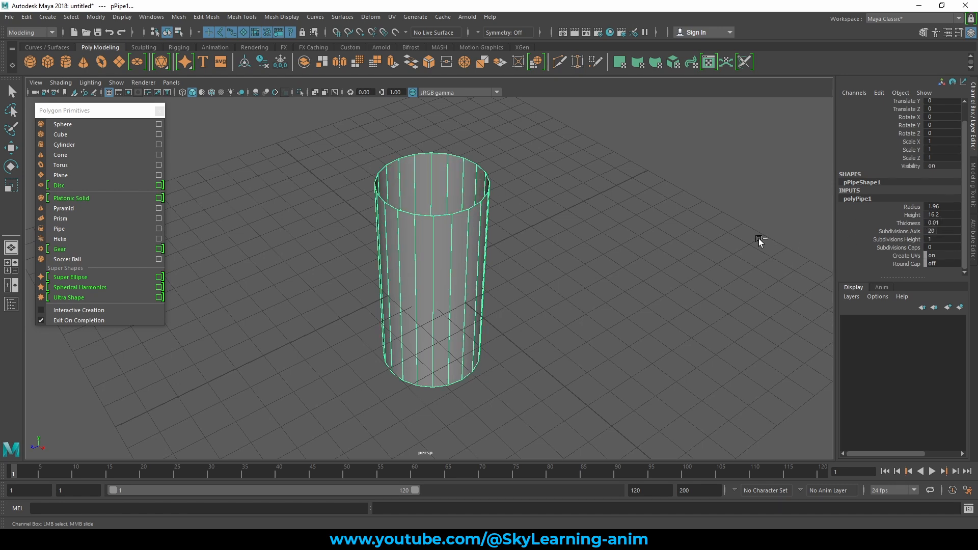
key("ctrl+z")
left_click_drag(607, 218, 606, 231, "alt")
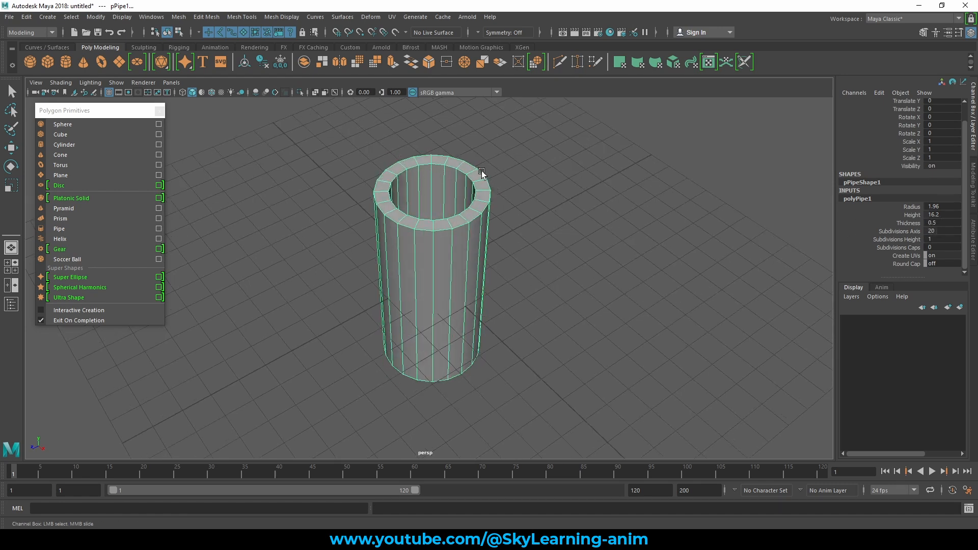
- Set the pipe's Thickness to 0.6, raise it to 0.8, and reduce Subdivisions Axis to 6
left_click(944, 222)
type("0.6")
key("Return")
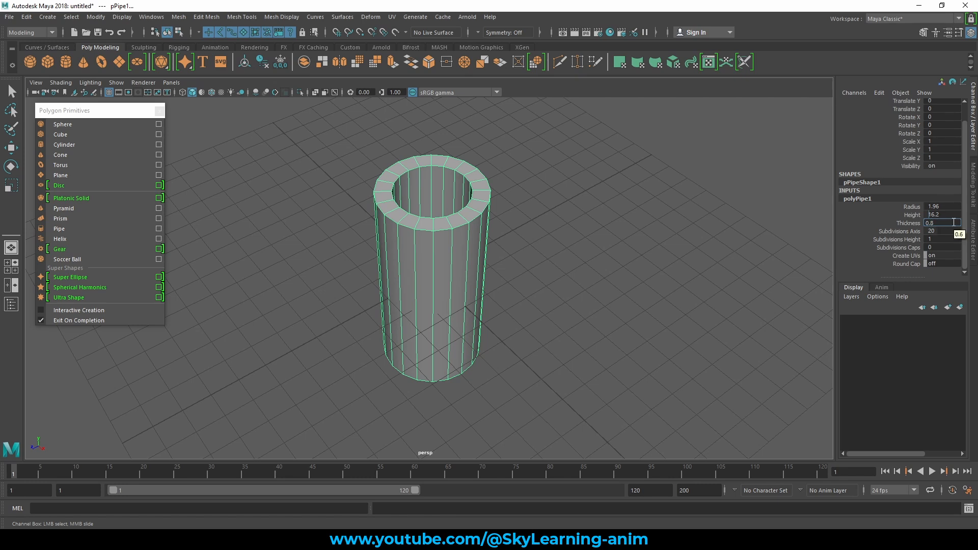
key("Return")
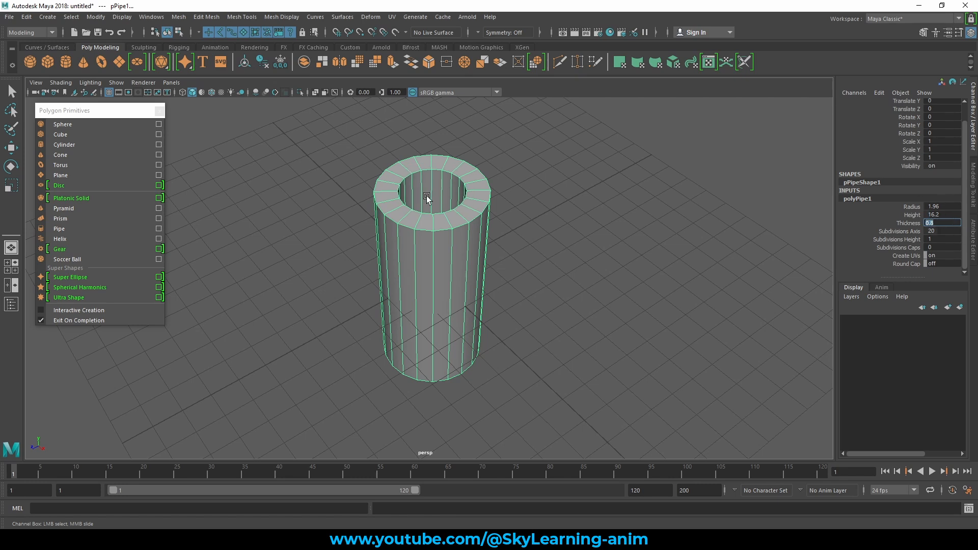
left_click(909, 232)
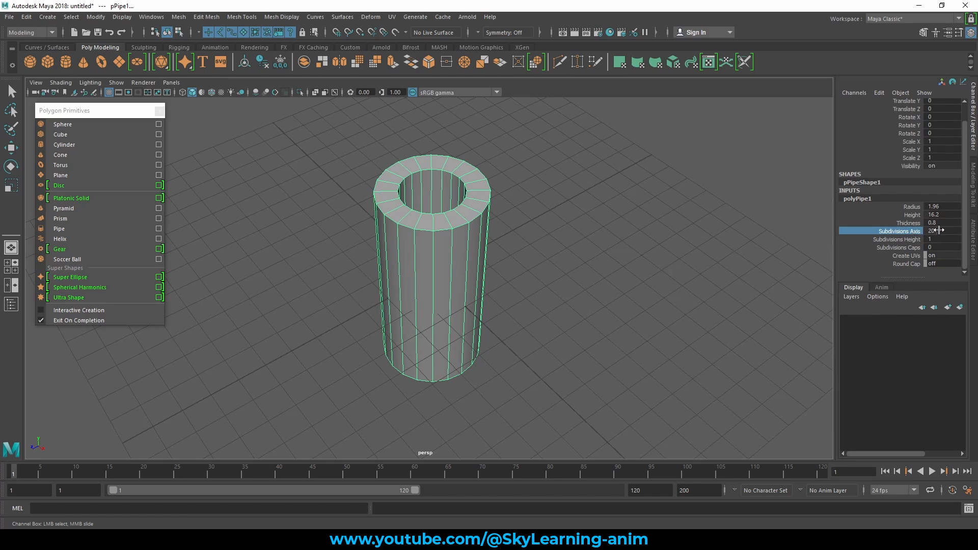
mouse_move(942, 231)
left_mouse_down("ctrl")
mouse_move(957, 231)
mouse_move(931, 231)
left_mouse_up("ctrl")
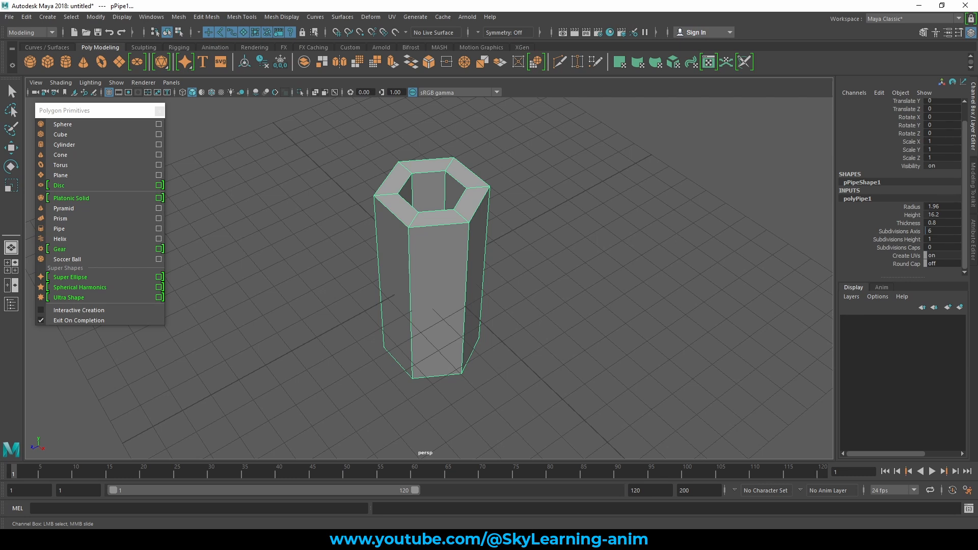
- Raise the pipe's Subdivisions Height to 4
mouse_move(523, 196)
left_mouse_down("alt")
mouse_move(496, 185)
mouse_move(515, 187)
left_mouse_up("alt")
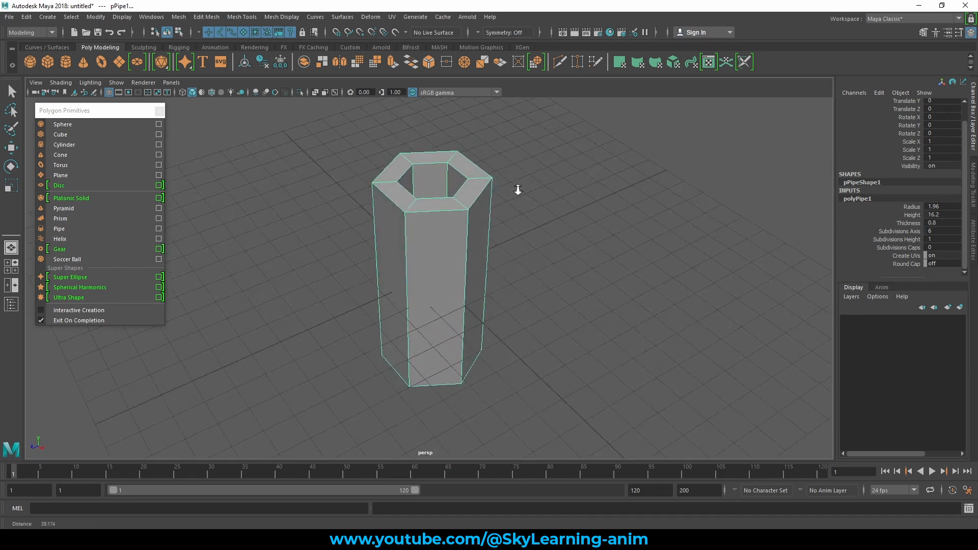
left_click_drag(936, 239, 941, 239, "ctrl")
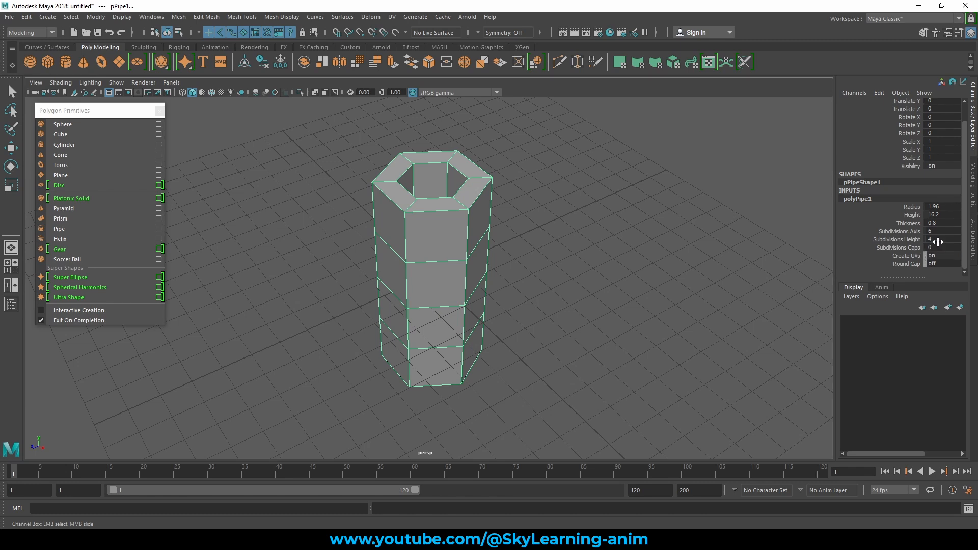
left_click(910, 240)
left_click(943, 239)
- Raise the pipe's Subdivisions Caps to 3, check both ends of the pipe, and reduce the value to 2
left_click(907, 248)
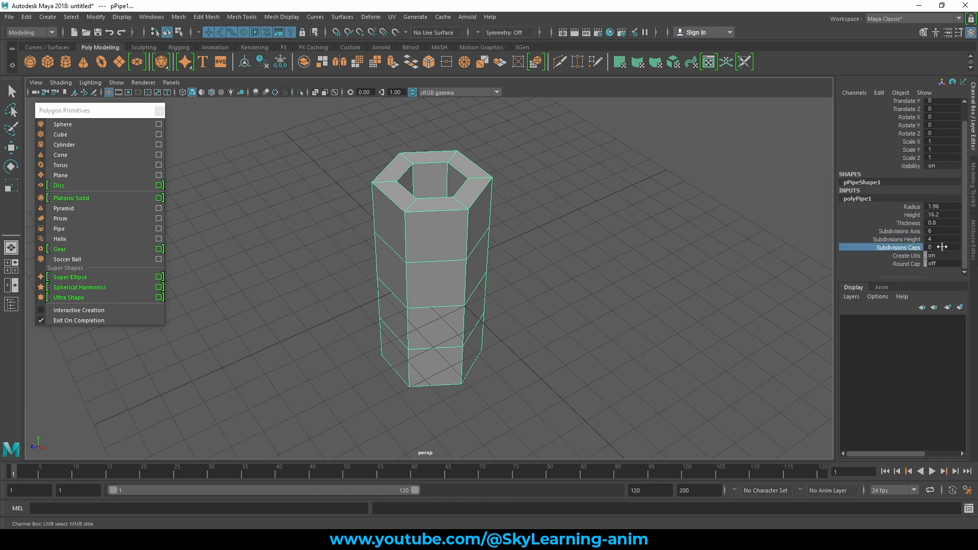
left_click(943, 247)
middle_click_drag(943, 247, 956, 247)
left_click_drag(525, 178, 524, 188, "alt")
left_click_drag(481, 270, 484, 204, "alt")
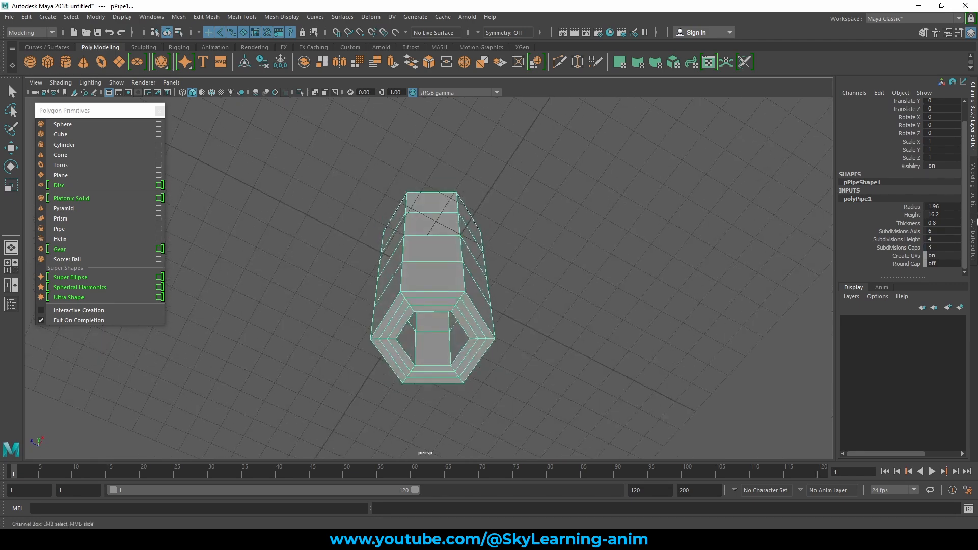
left_click(940, 248)
mouse_move(940, 248)
middle_mouse_down()
mouse_move(954, 248)
mouse_move(938, 248)
middle_mouse_up()
left_click_drag(794, 244, 770, 324, "alt")
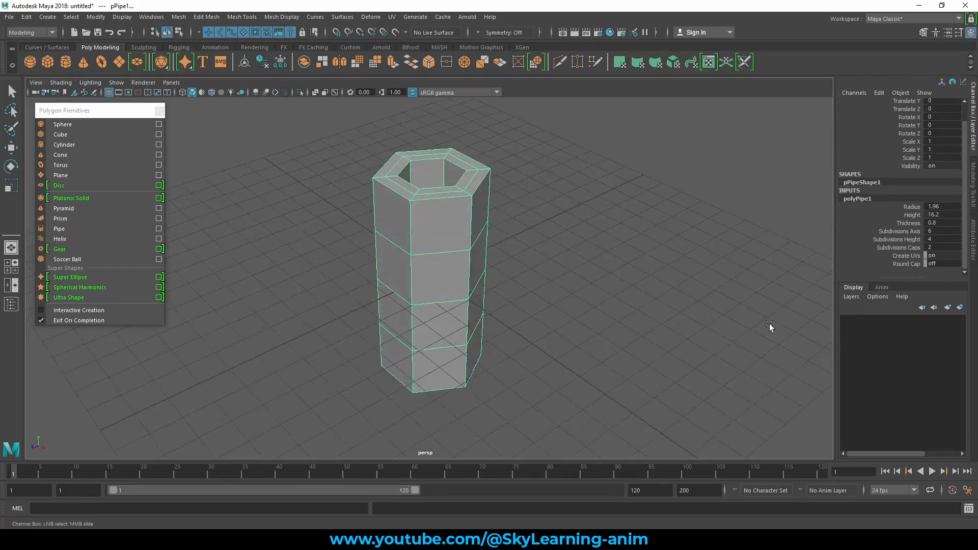
- Turn the pipe's Round Cap on, inspect the rounded ends, turn it back off and deselect the pipe
left_click(903, 264)
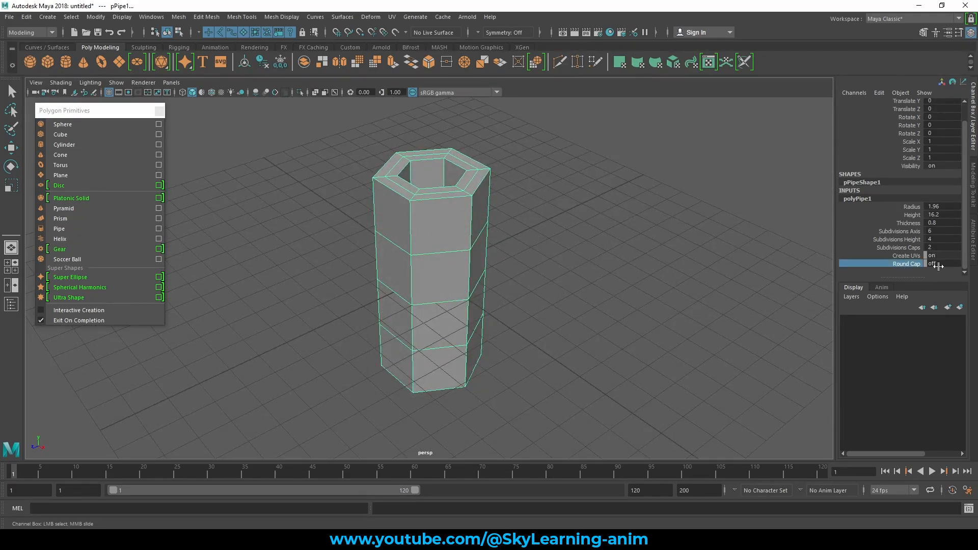
left_click(943, 264)
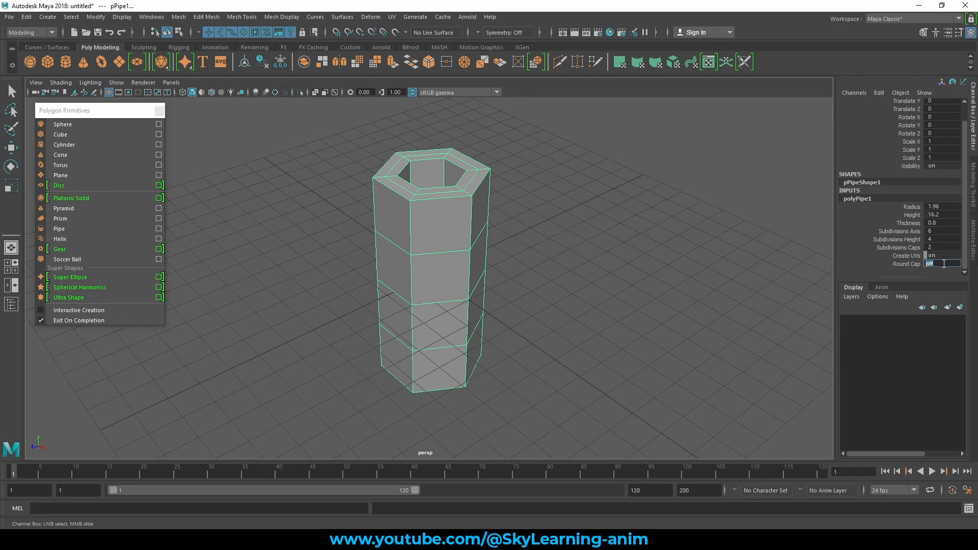
type("1")
key("Return")
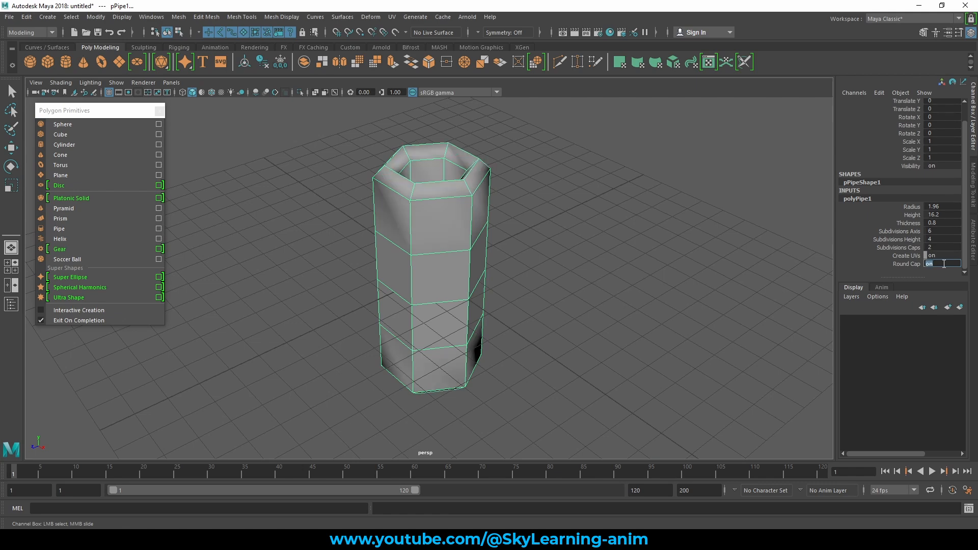
left_click(911, 265)
left_click_drag(478, 196, 469, 165, "alt")
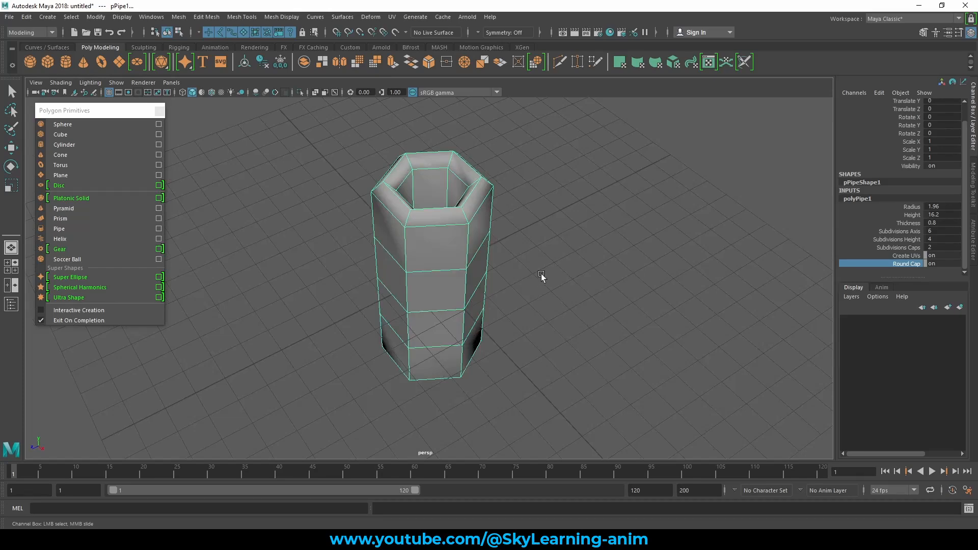
left_click_drag(544, 277, 542, 255, "alt")
middle_click_drag(542, 255, 659, 245)
left_click(660, 248)
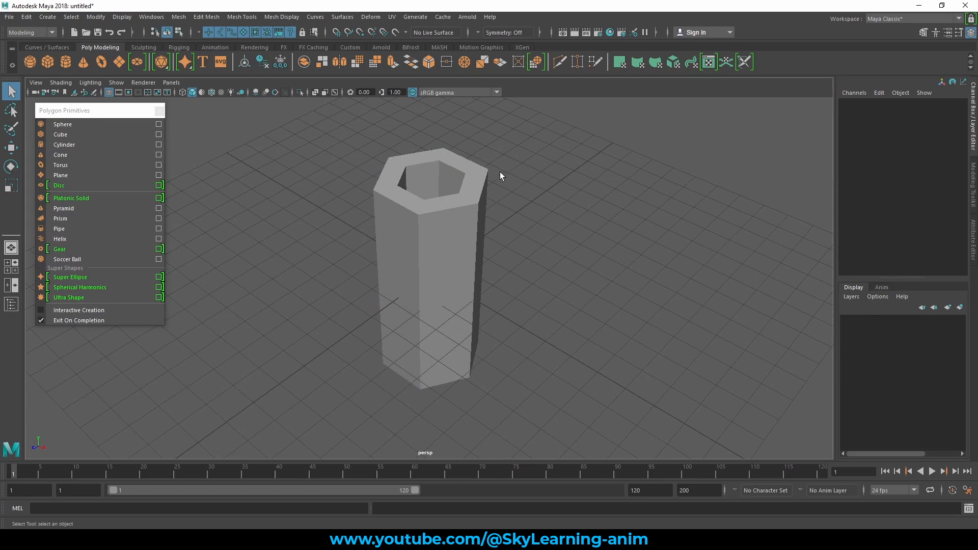
- Delete the pipe, create a polygon helix, and expand its creation settings
left_click(465, 192)
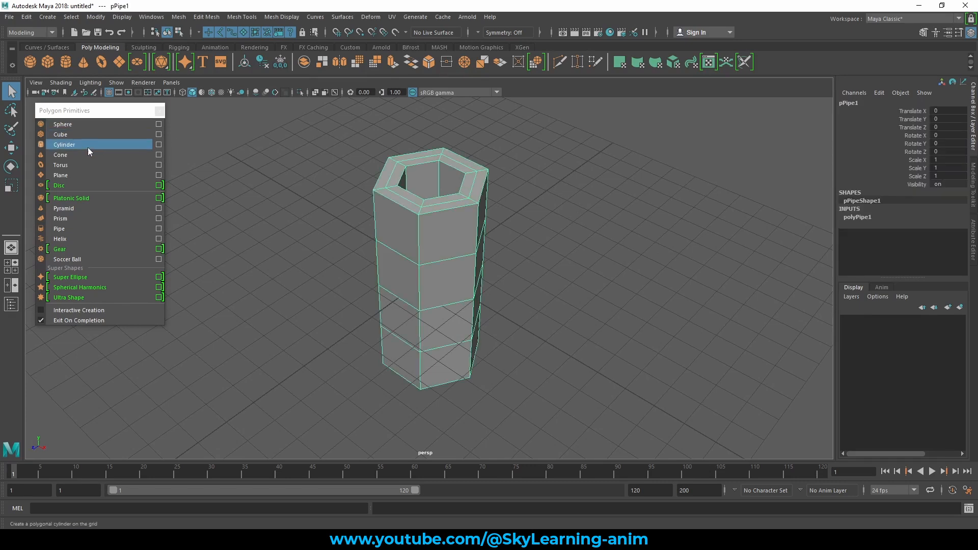
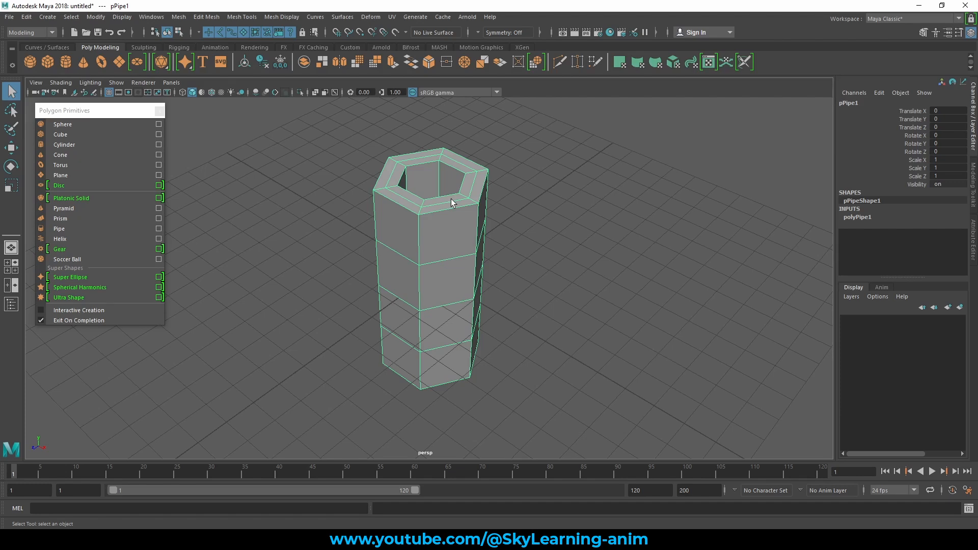
key("Delete")
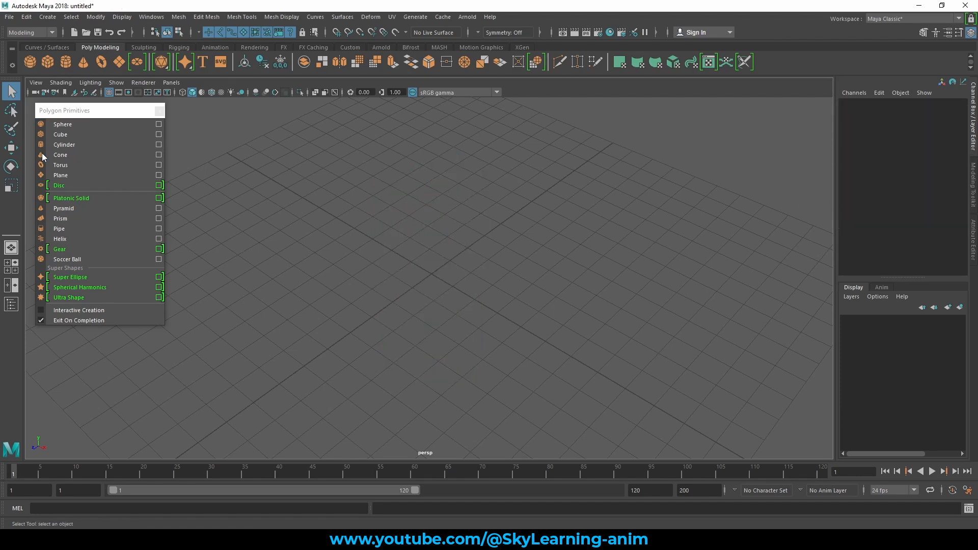
left_click(66, 239)
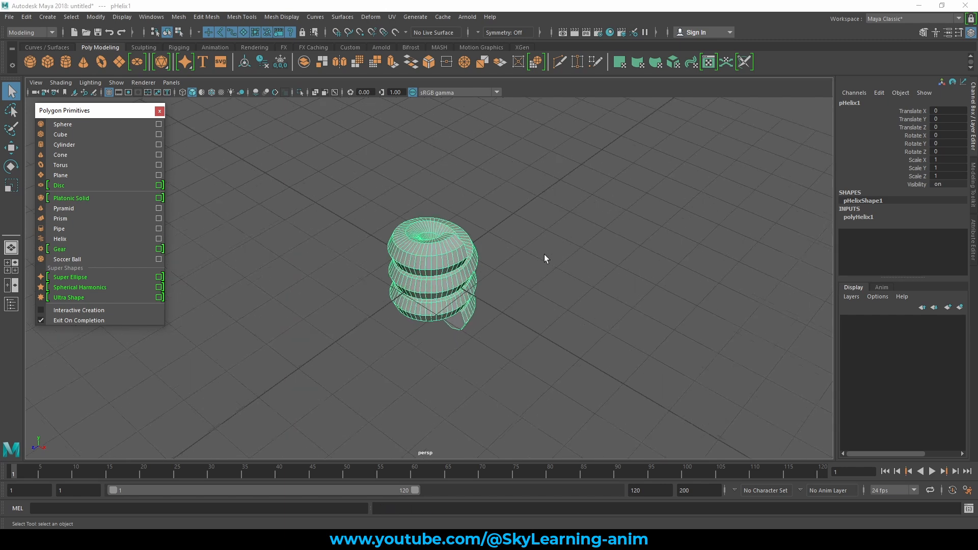
scroll(544, 255, "up", 4)
scroll(514, 233, "down", 1)
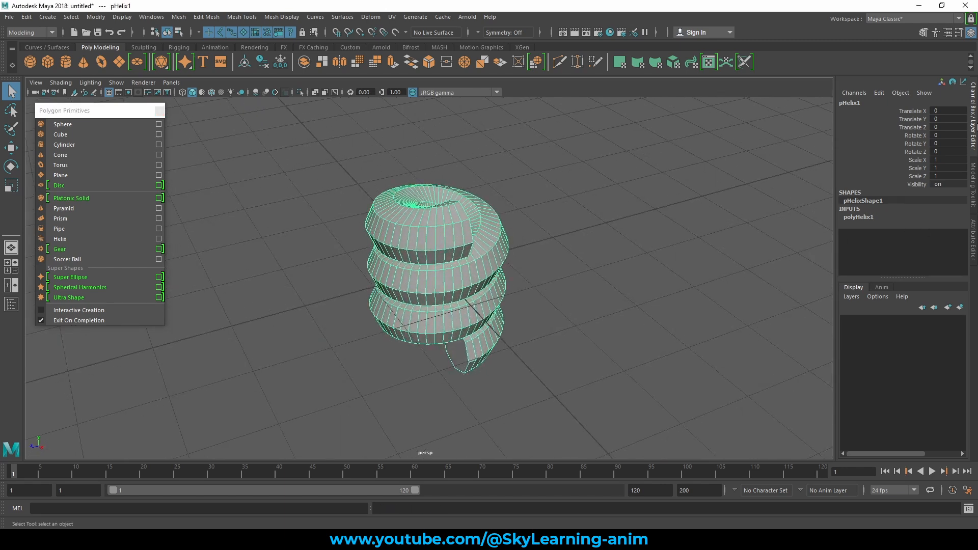
left_click(858, 216)
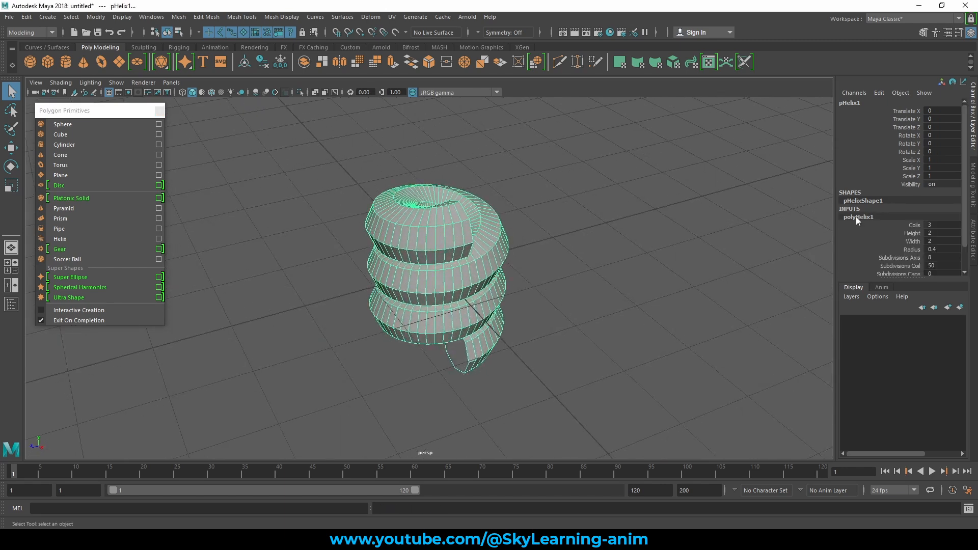
scroll(903, 215, "down", 1)
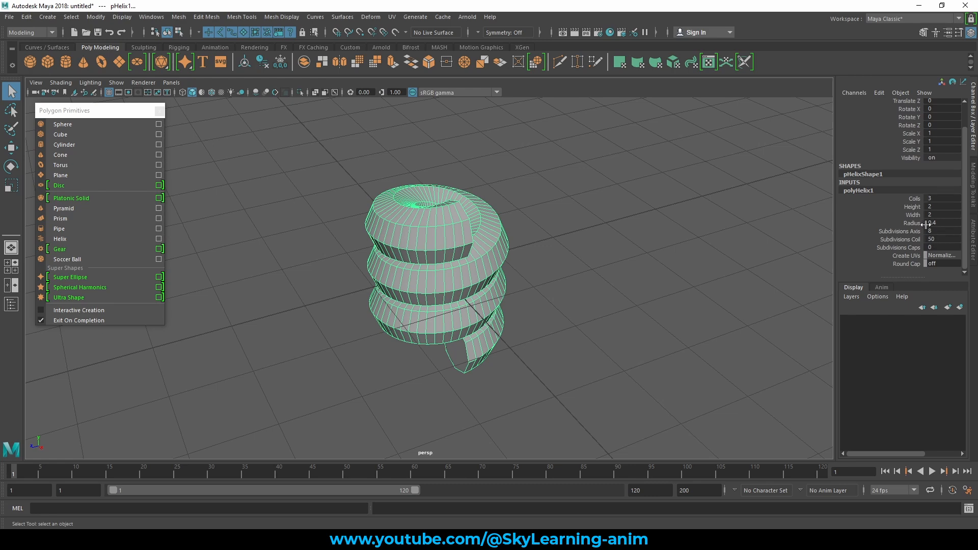
- Adjust the helix's Coils to about 3.1, Height to about 4.91 and Width to about 1.65
left_click(915, 197)
middle_click_drag(591, 251, 794, 248)
left_click(916, 207)
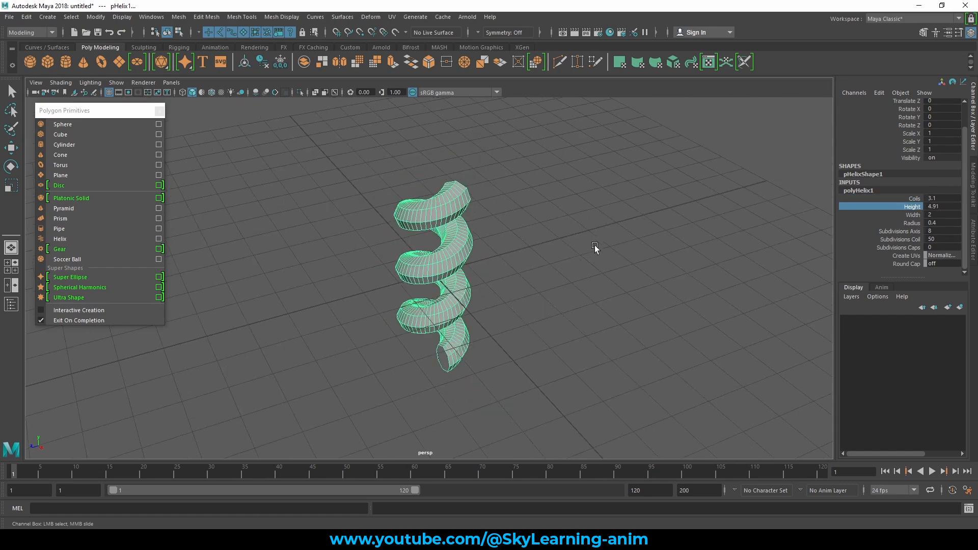
left_click_drag(538, 245, 509, 235, "alt")
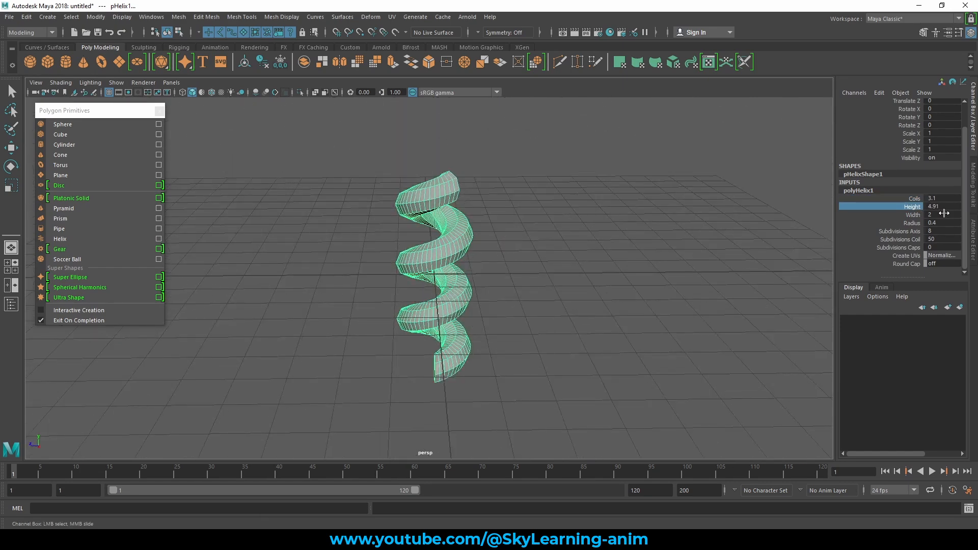
left_click(917, 215)
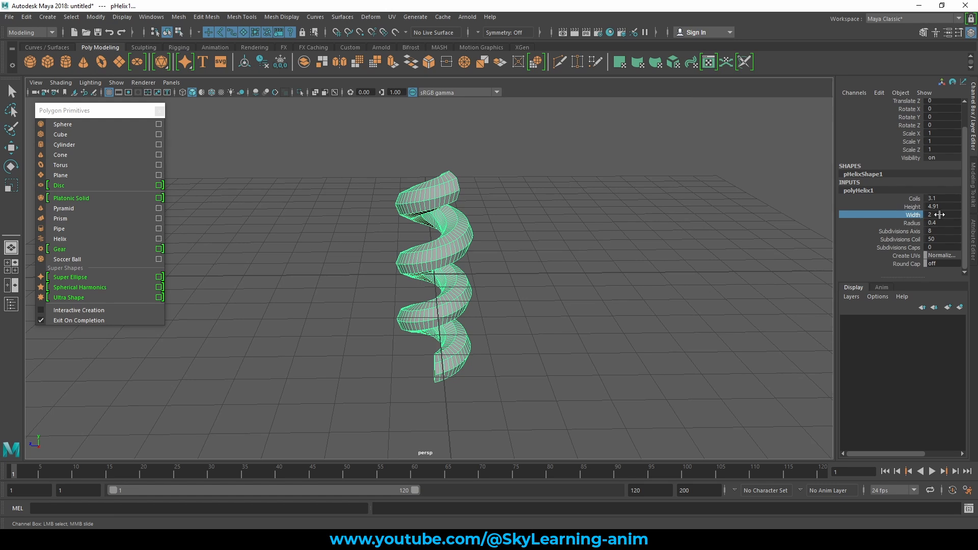
middle_click_drag(565, 251, 546, 245)
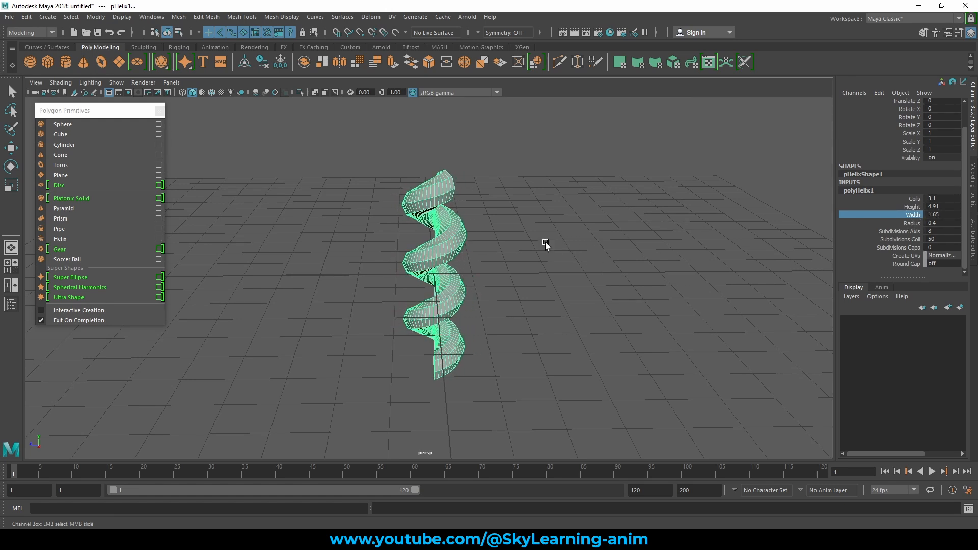
- Try different tube thicknesses for the helix, such as a Radius of 1, and undo the last change
double_click(940, 223)
type("2")
key("Return")
type("0.4")
key("Return")
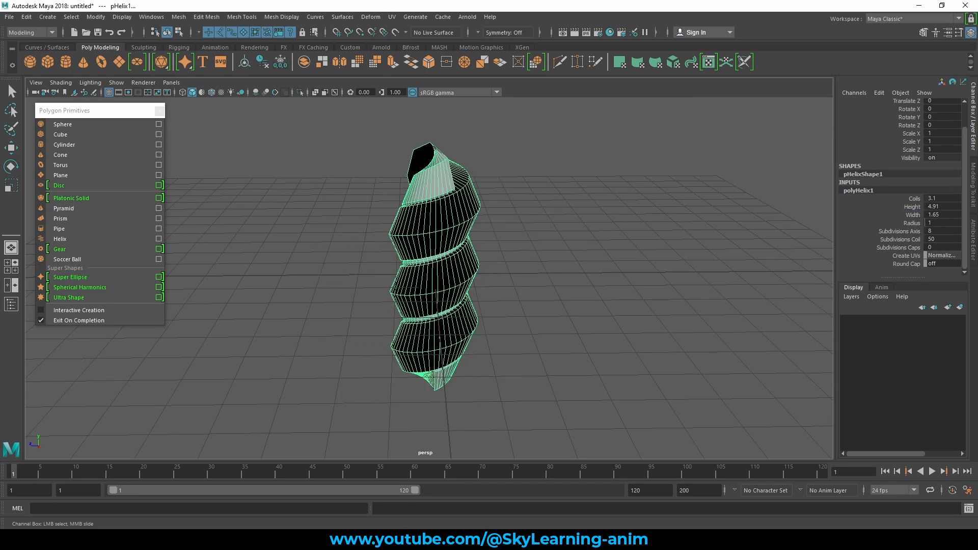
type("0.01")
key("Return")
key("ctrl+z")
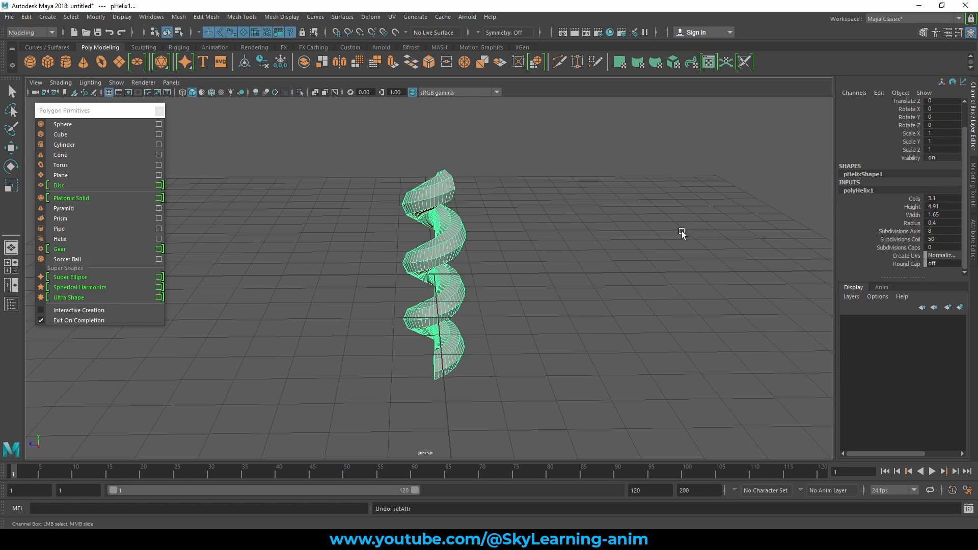
- Try 32 for the helix's Subdivisions Axis, reduce it to 17, and raise Subdivisions Coil to 56
left_click_drag(682, 234, 765, 234, "alt")
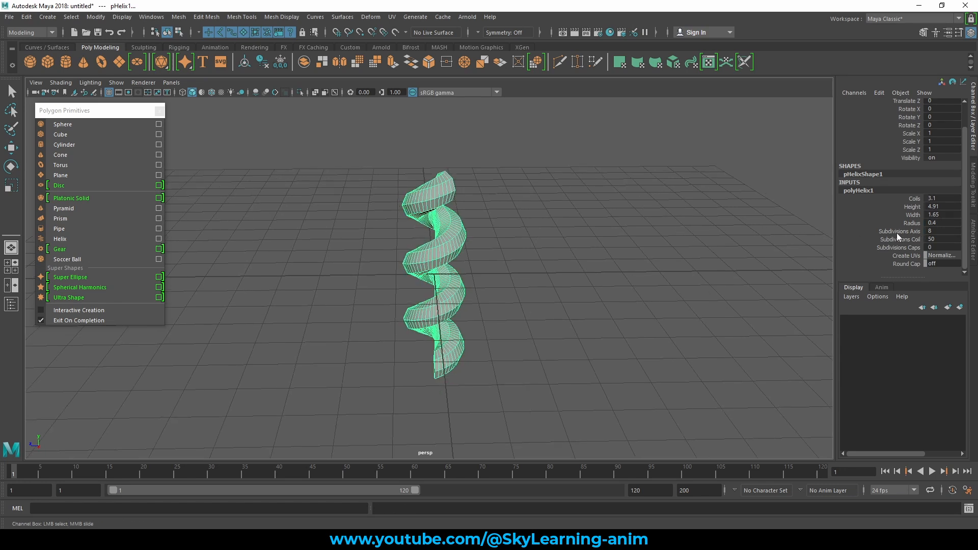
double_click(932, 231)
type("32")
key("Return")
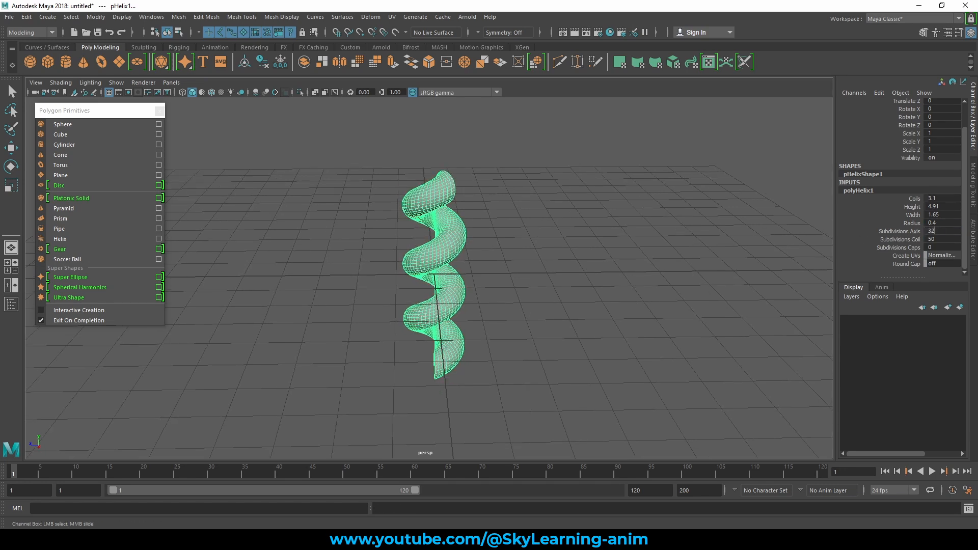
type("7")
key("Return")
mouse_move(932, 230)
left_mouse_down("ctrl")
mouse_move(960, 238)
mouse_move(933, 238)
mouse_move(947, 238)
left_mouse_up("ctrl")
left_click(945, 238)
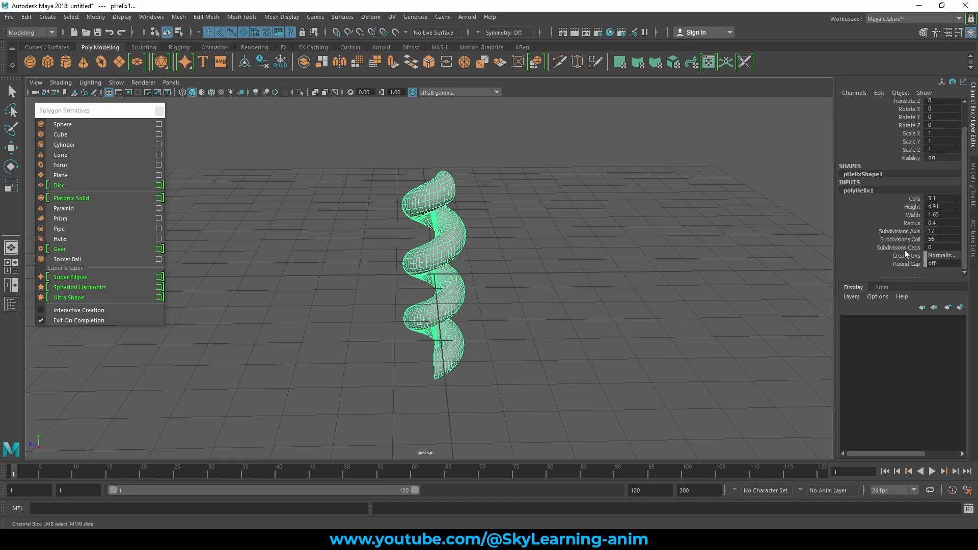
- View the helix's lower end cap and set Subdivisions Caps to 1, followed by 2
left_click_drag(671, 208, 491, 196, "alt")
scroll(502, 217, "up", 4)
left_click_drag(494, 264, 429, 306, "alt")
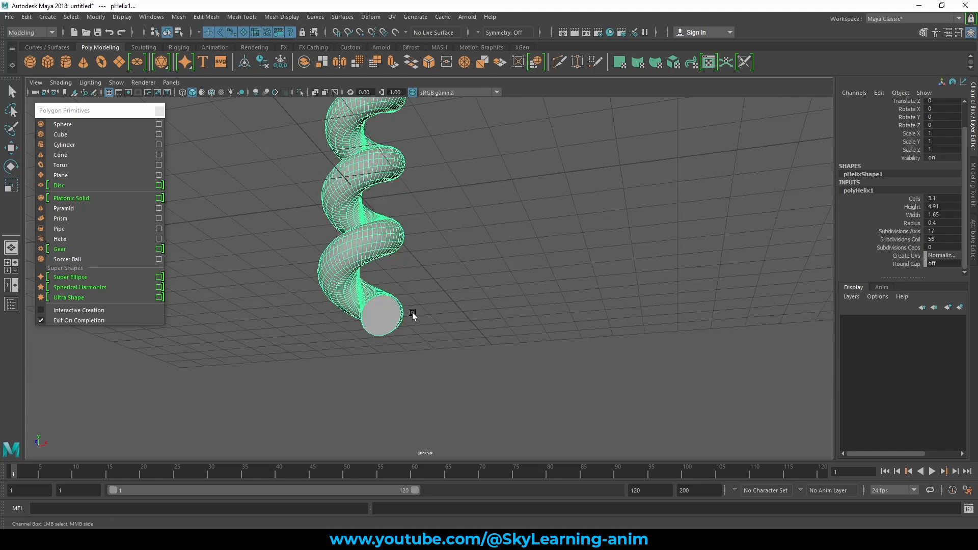
left_click(912, 247)
left_click(936, 248)
type("1")
key("Return")
type("2")
key("Return")
- Raise the helix's Subdivisions Caps to 9 and inspect the end cap up close
scroll(289, 339, "up", 3)
middle_click_drag(331, 326, 456, 266, "alt")
scroll(458, 265, "up", 3)
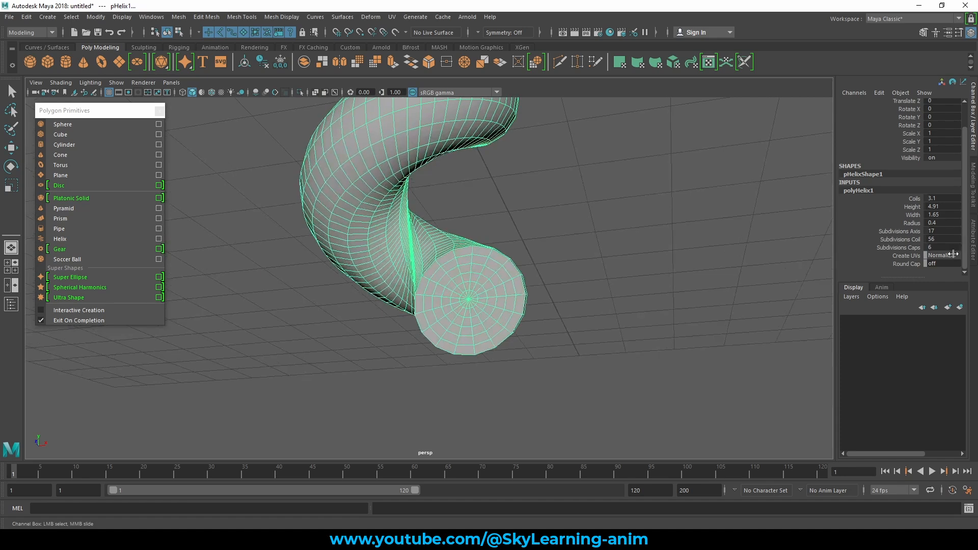
mouse_move(944, 247)
left_mouse_down()
mouse_move(956, 247)
mouse_move(915, 247)
mouse_move(958, 246)
left_mouse_up()
scroll(334, 225, "down", 3)
left_click_drag(336, 225, 285, 237, "alt")
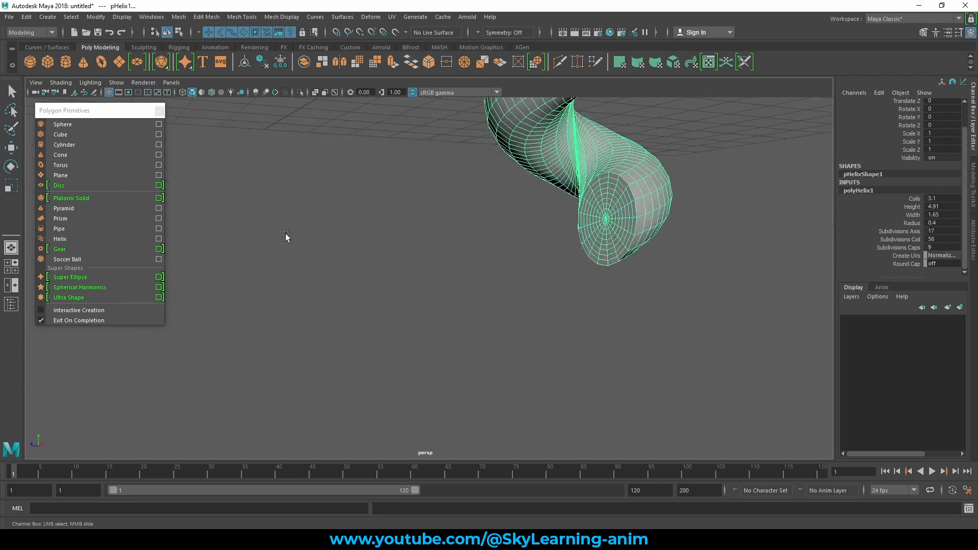
- Delete the helix, create a polygon gear, and frame it from above
left_click(613, 189)
key("Delete")
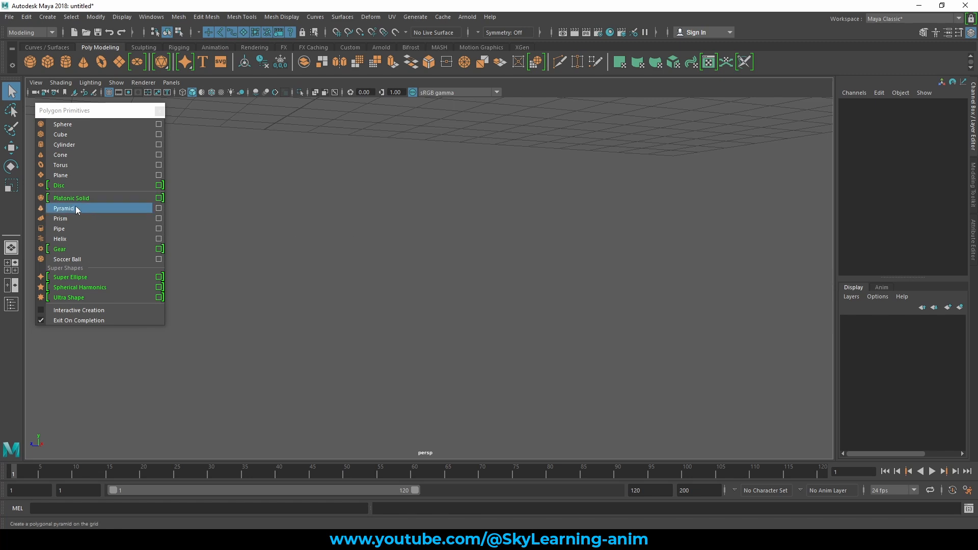
left_click(72, 249)
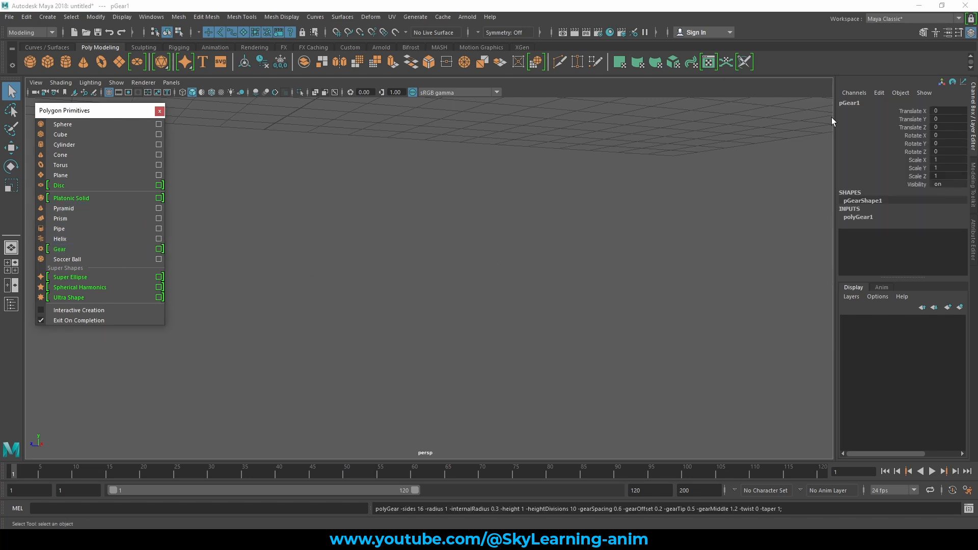
scroll(355, 346, "down", 2)
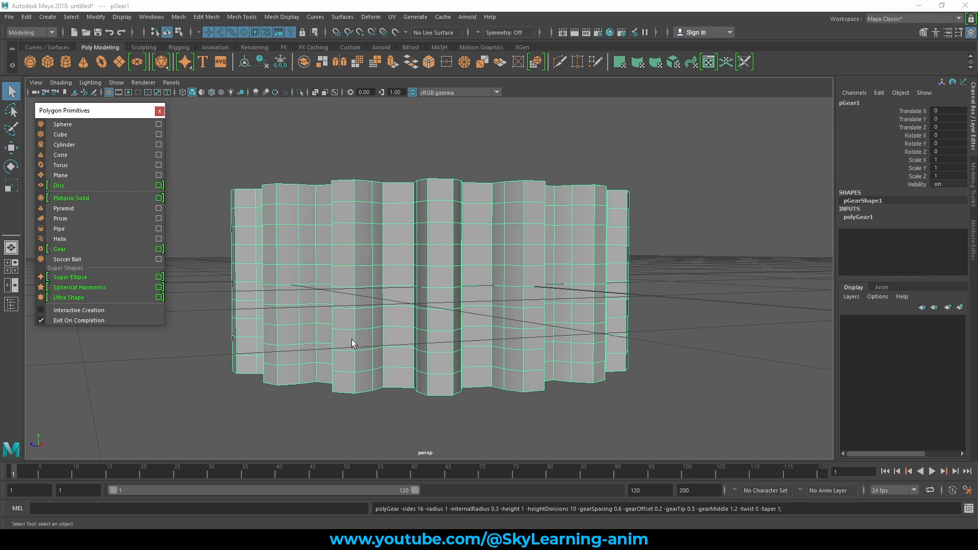
scroll(352, 339, "down", 5)
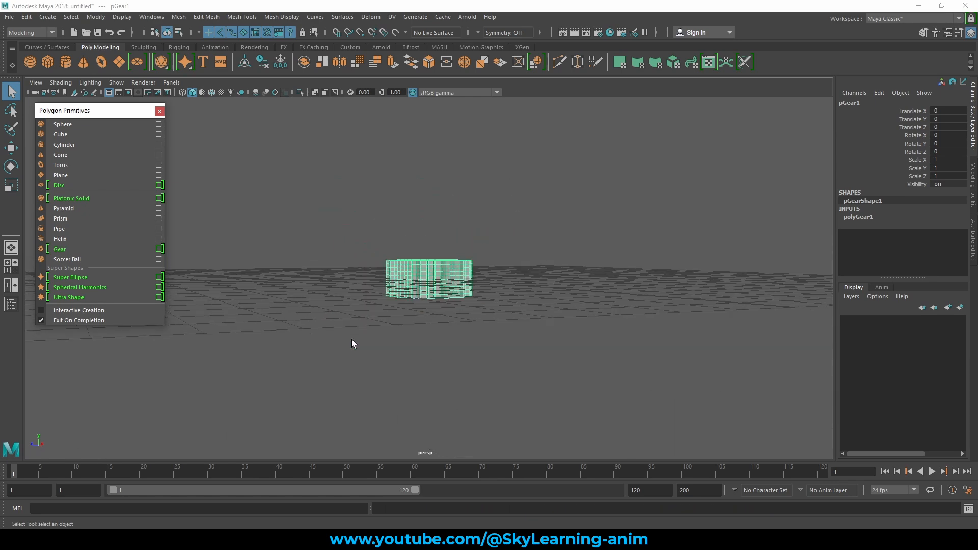
left_click_drag(430, 236, 437, 258, "alt")
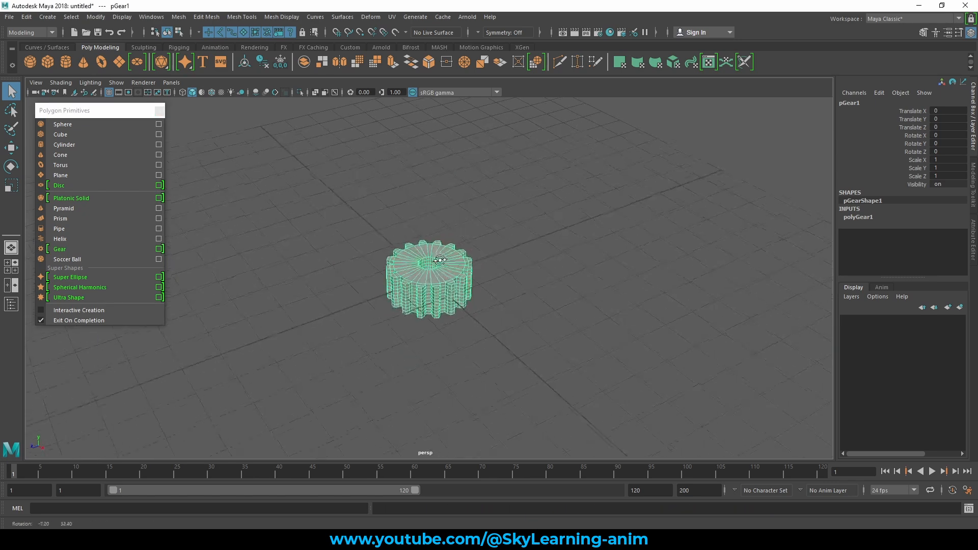
scroll(436, 258, "up", 5)
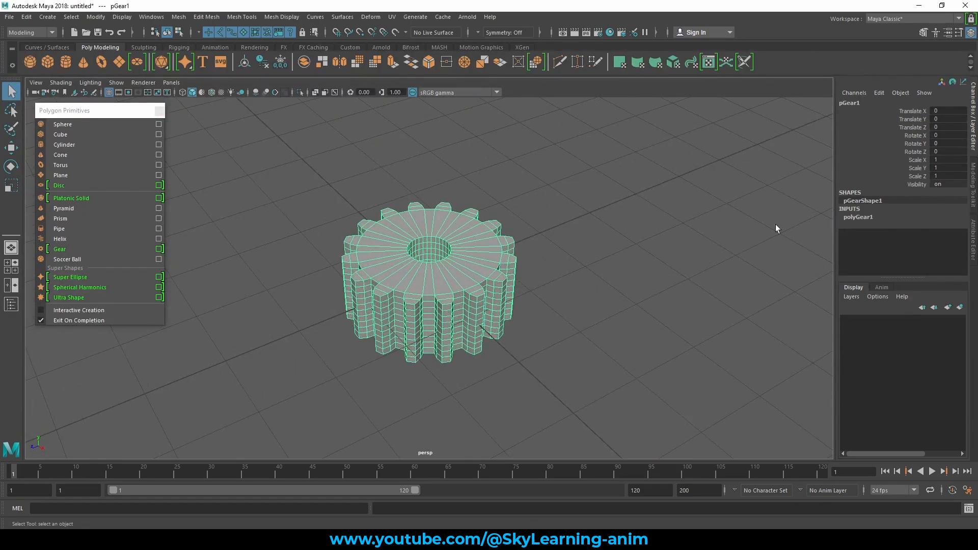
- Show the gear's creation settings and reduce its Radius to about 0.71
left_click(875, 216)
scroll(875, 216, "down", 2)
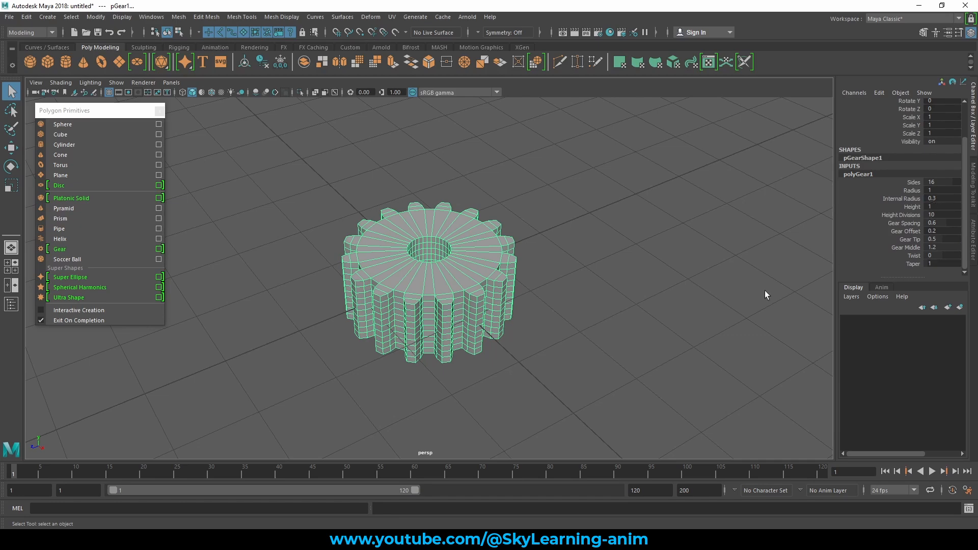
scroll(543, 305, "up", 2)
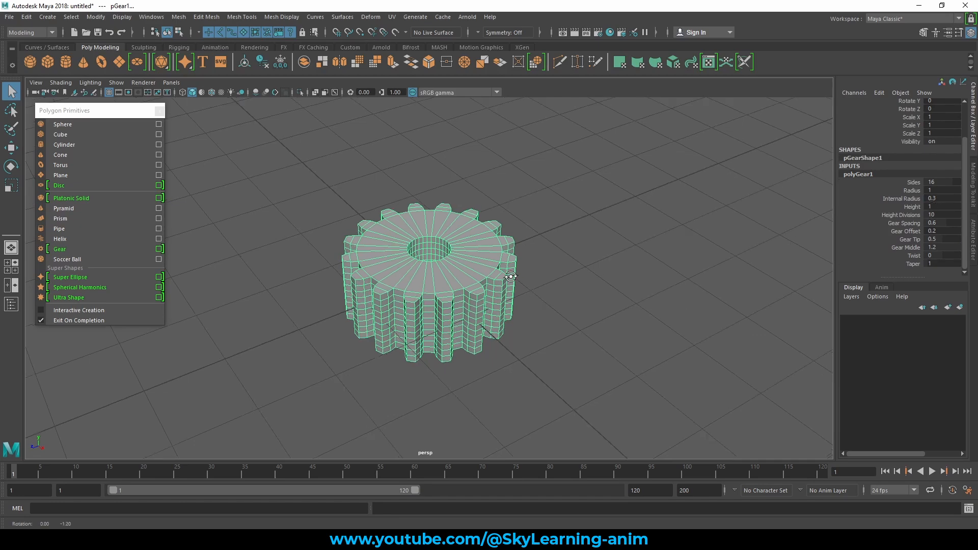
left_click(912, 190)
middle_click_drag(565, 247, 483, 239)
- Set the gear's Sides to 17 and inspect the teeth from above
left_click(927, 182)
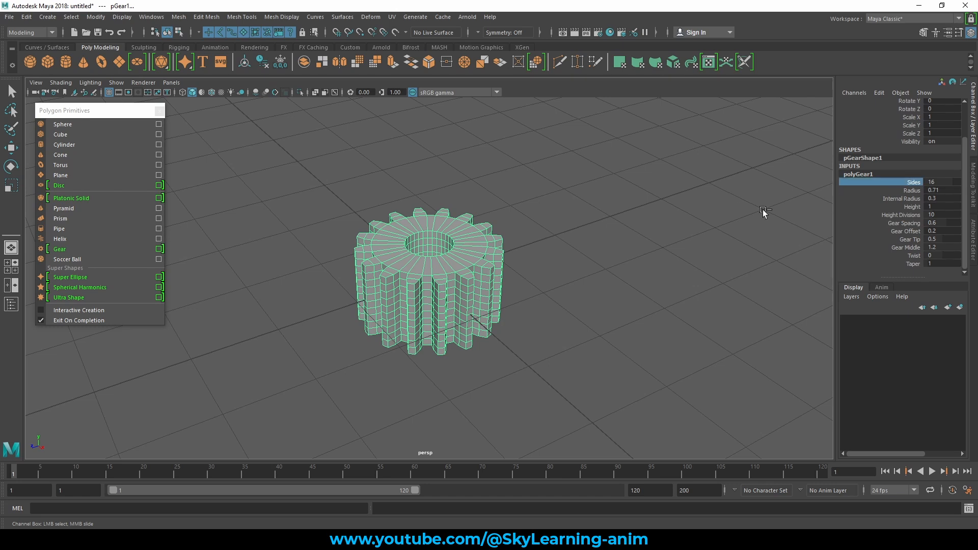
middle_click_drag(624, 223, 683, 220)
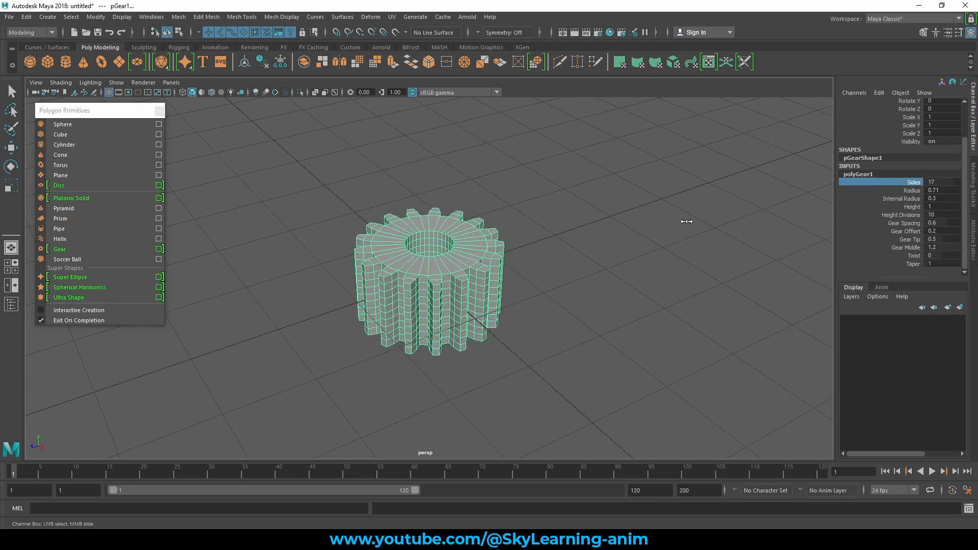
left_click_drag(529, 211, 615, 224, "alt")
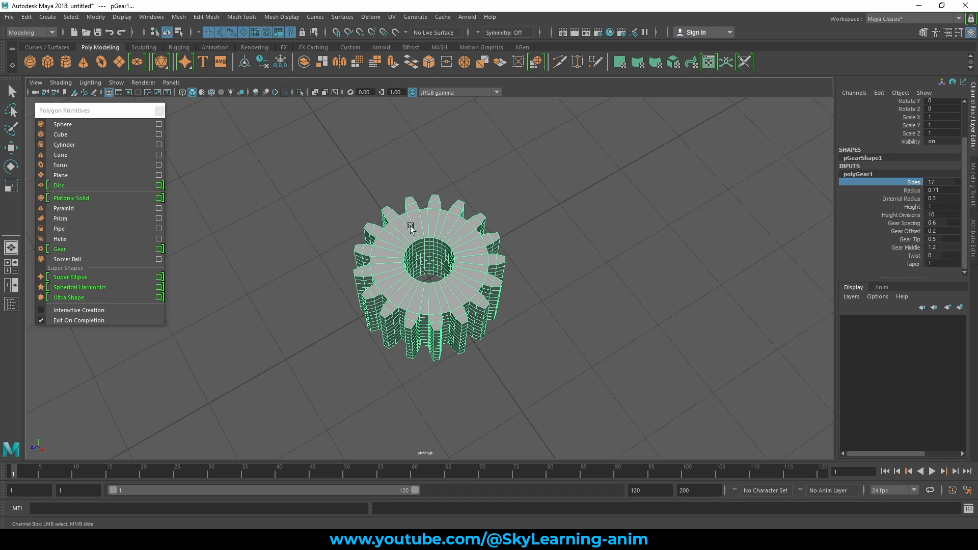
- Replace the gear with a polygon soccer ball and show the ball's creation settings
key("q")
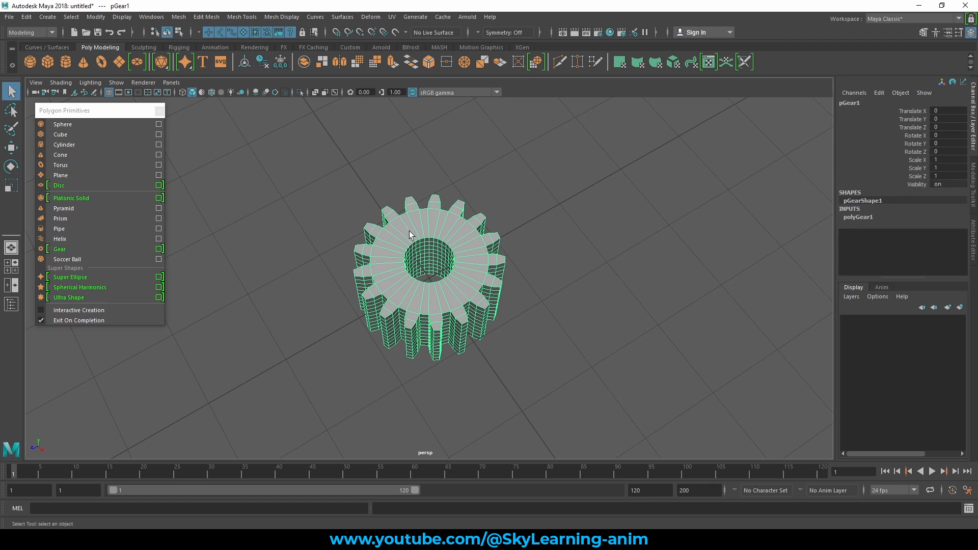
key("Delete")
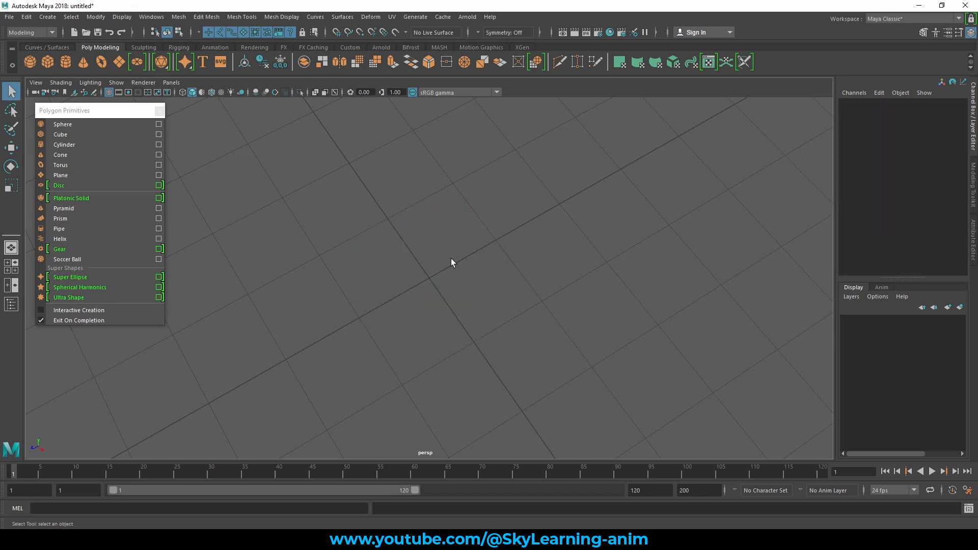
left_click(69, 260)
left_click_drag(594, 238, 601, 212, "alt")
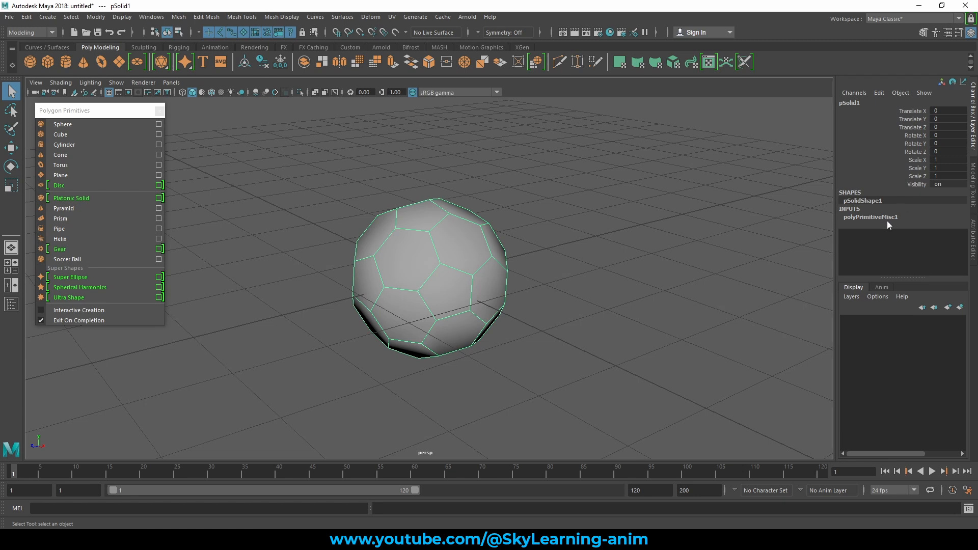
left_click(871, 217)
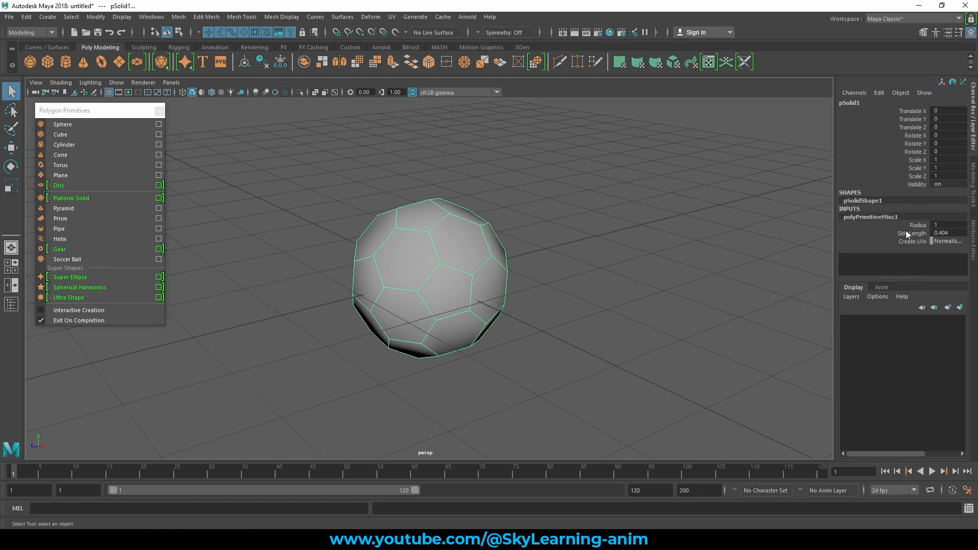
- Try a different Side Length for the soccer ball and undo the change
left_click(910, 234)
middle_click_drag(786, 246, 721, 219)
key("ctrl+z")
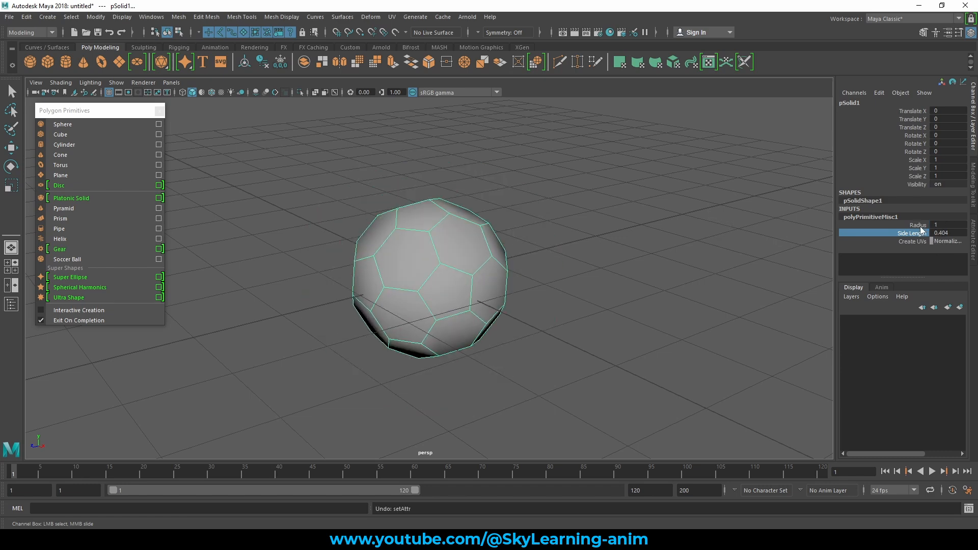
- Increase the soccer ball's Radius to about 1.32 and view it from around
left_click(919, 226)
mouse_move(719, 283)
middle_mouse_down()
mouse_move(679, 269)
mouse_move(705, 270)
middle_mouse_up()
left_click_drag(705, 271, 560, 218, "alt")
left_click_drag(469, 204, 496, 206, "alt")
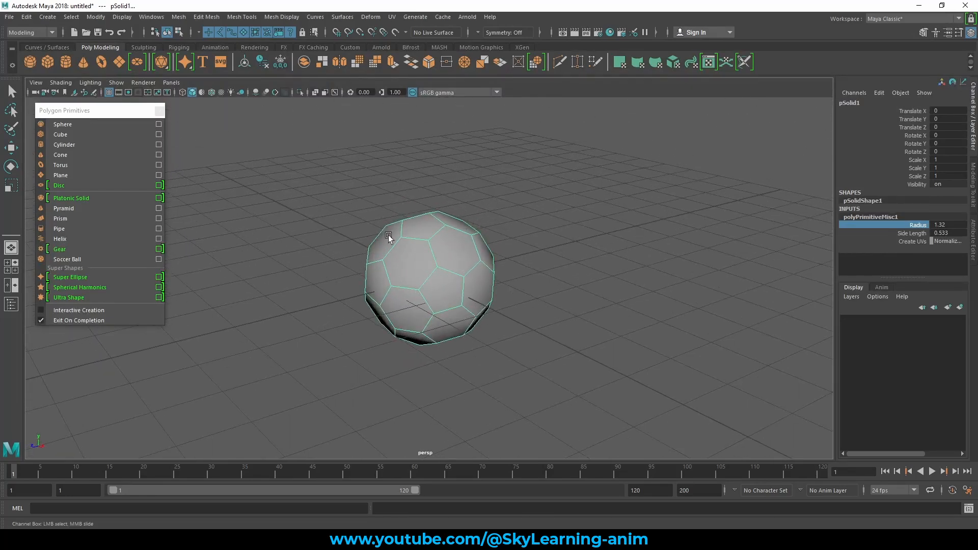
- Close the floating Polygon Primitives list and return to the Select tool
left_click(76, 110)
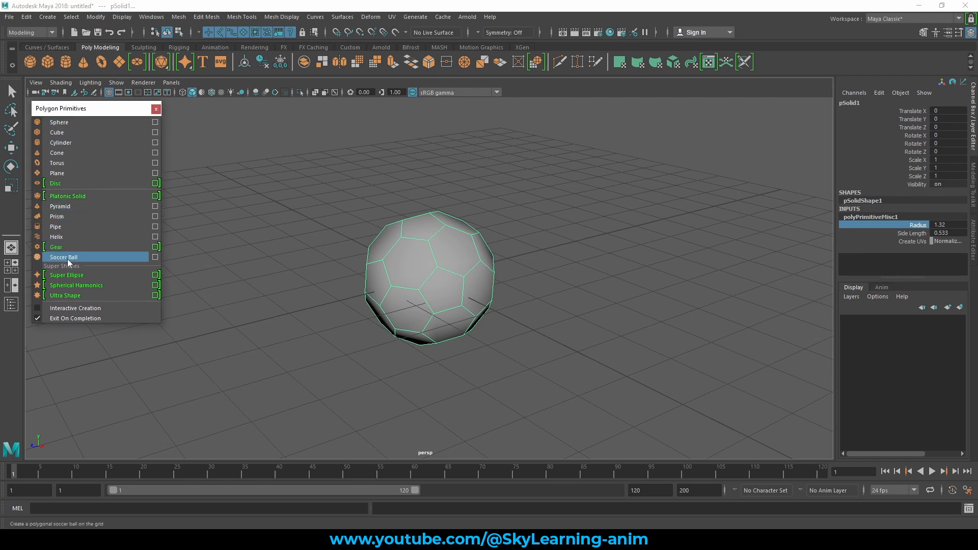
left_click(156, 109)
key("q")
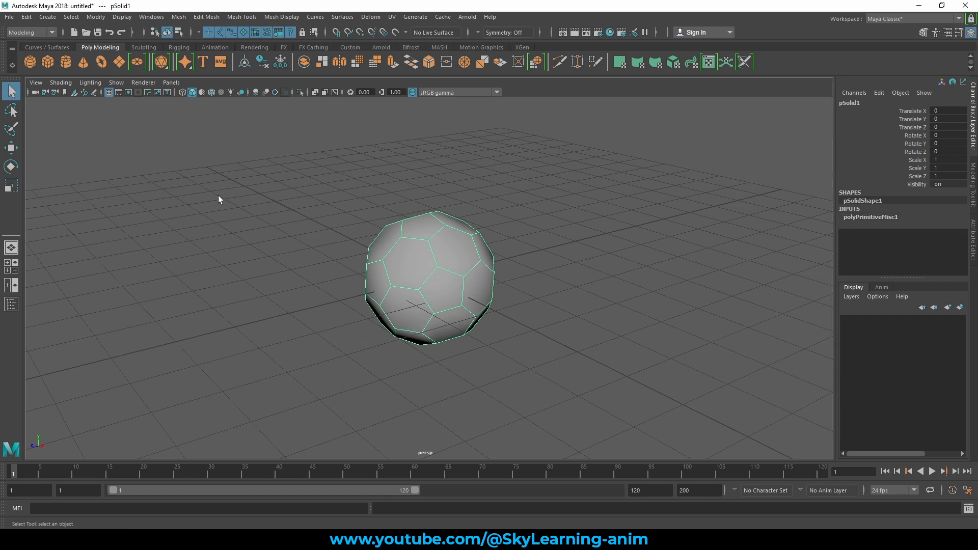
- Create a polygon sphere and move it about 3.5 units along X, away from the soccer ball
left_click(48, 18)
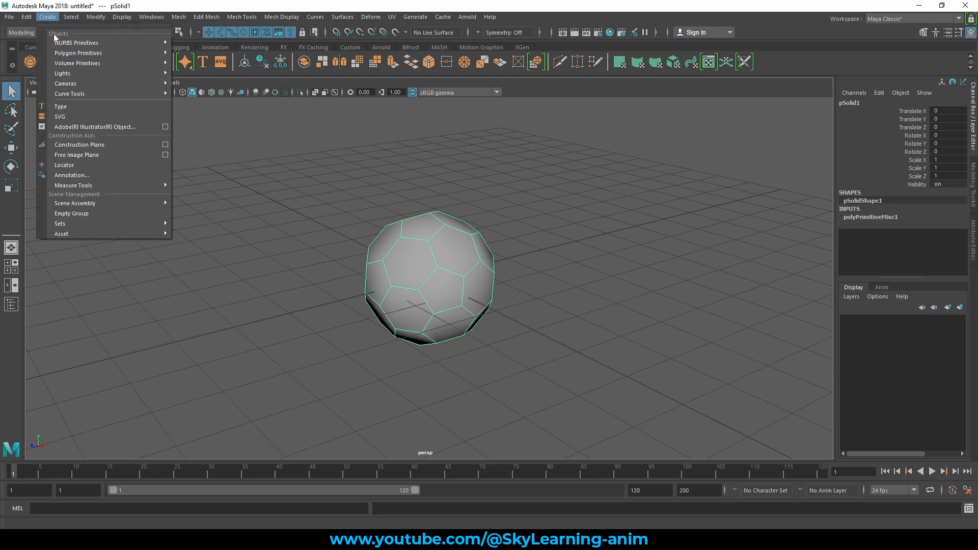
mouse_move(61, 55)
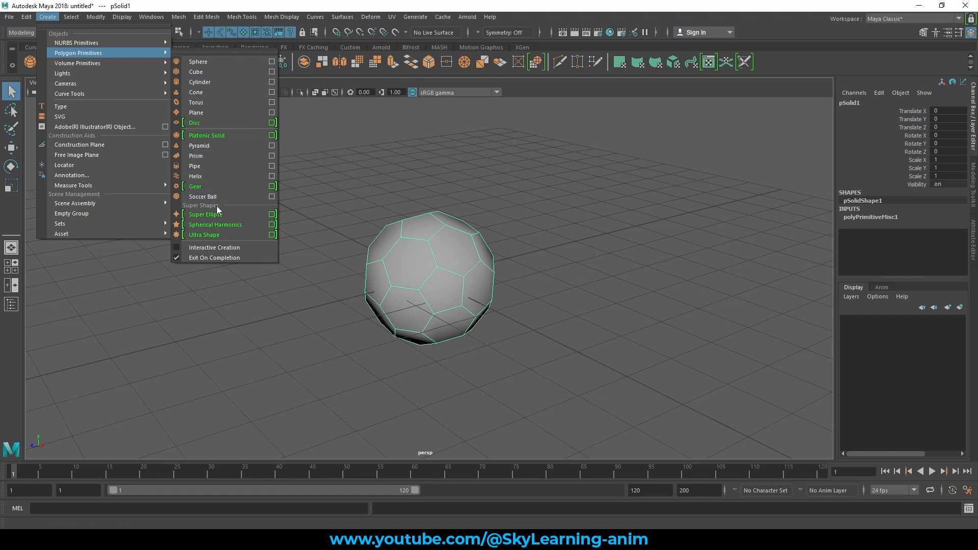
left_click(206, 61)
key("w")
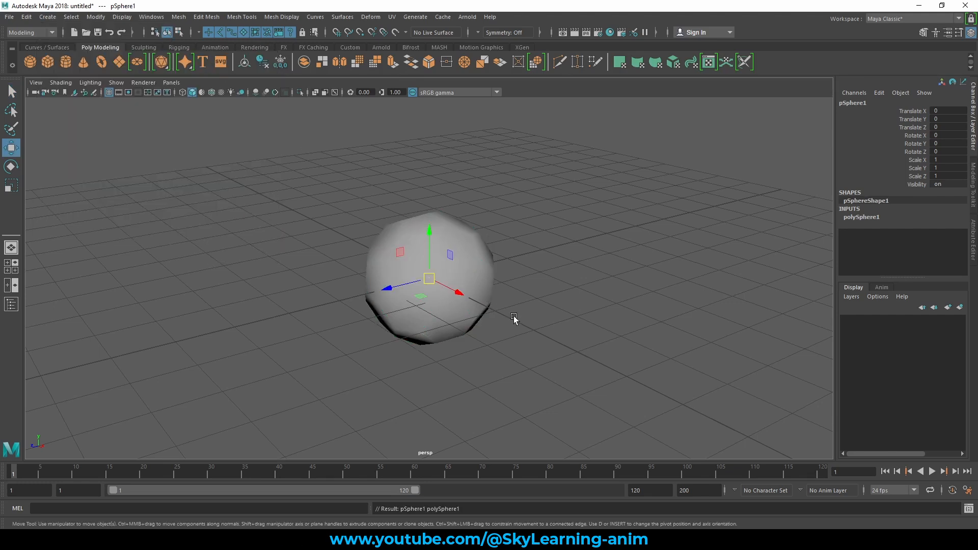
left_click_drag(463, 297, 616, 345)
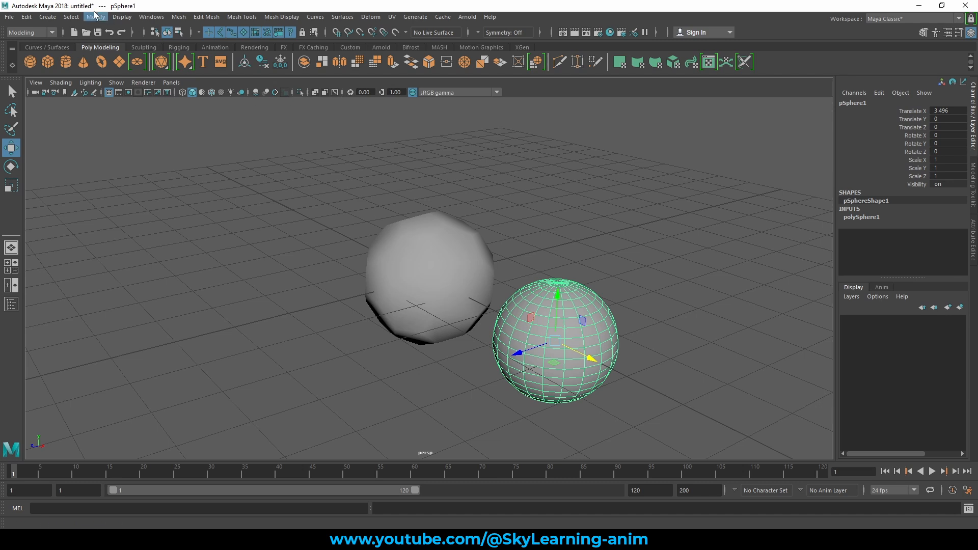
- Detach the Polygon Primitives list as a floating window, reposition it, and close it again
left_click(47, 17)
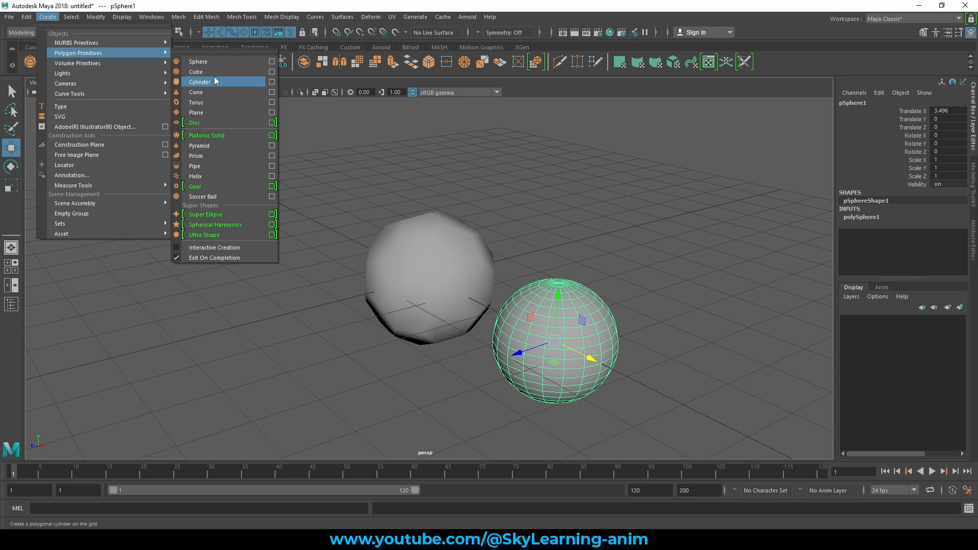
left_click(226, 51)
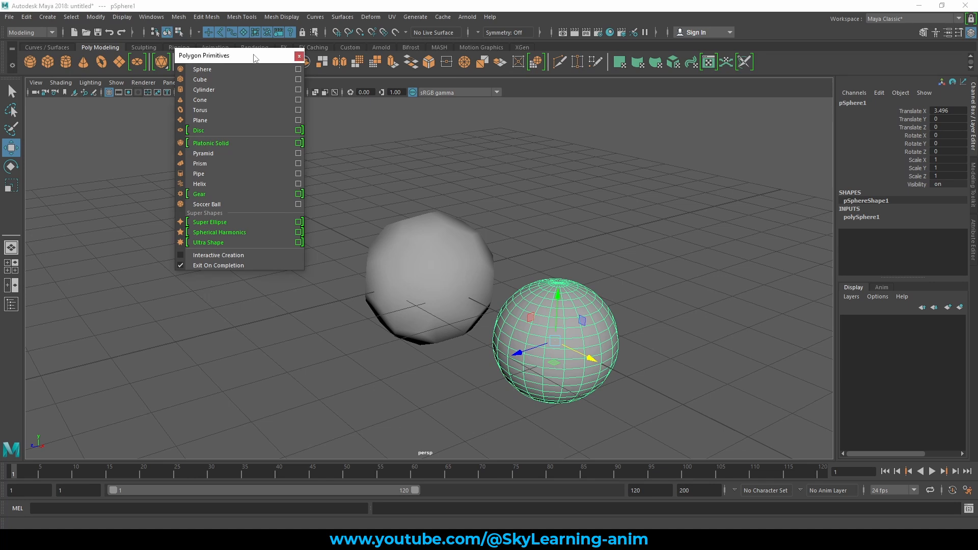
left_click_drag(249, 54, 157, 112)
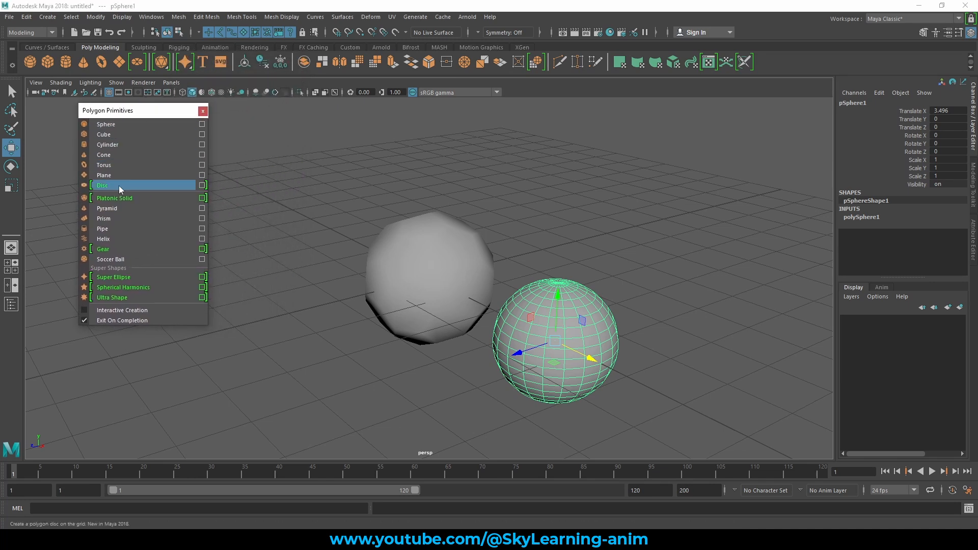
left_click_drag(142, 112, 134, 112)
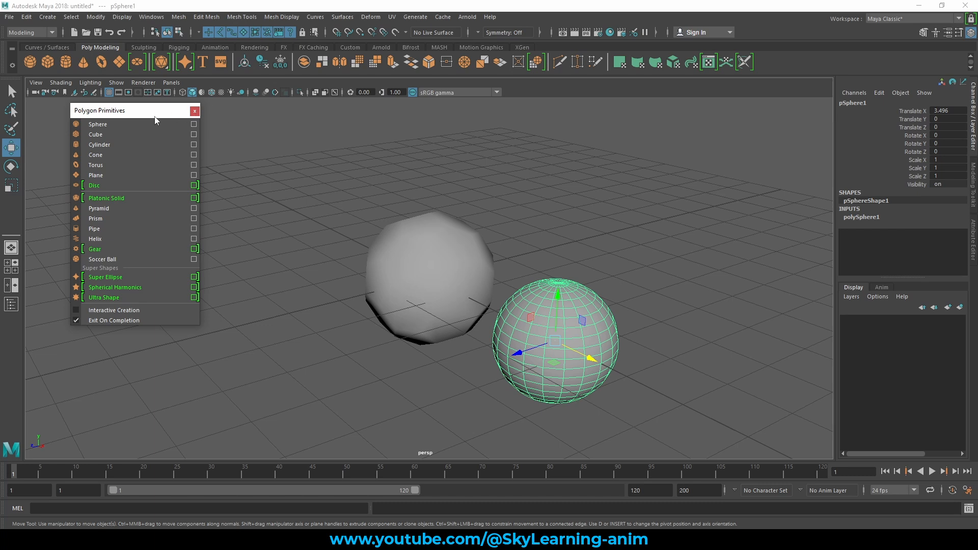
left_click(194, 112)
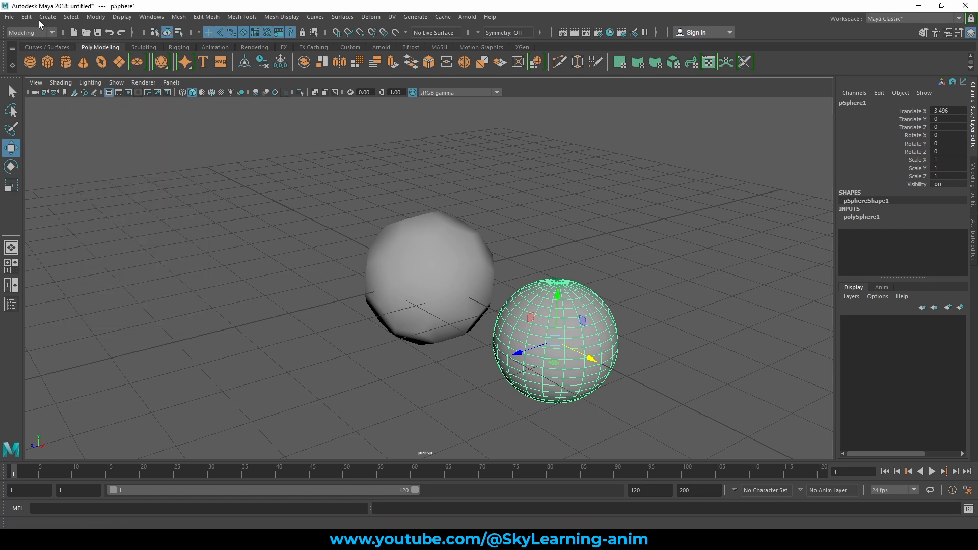
left_click(50, 18)
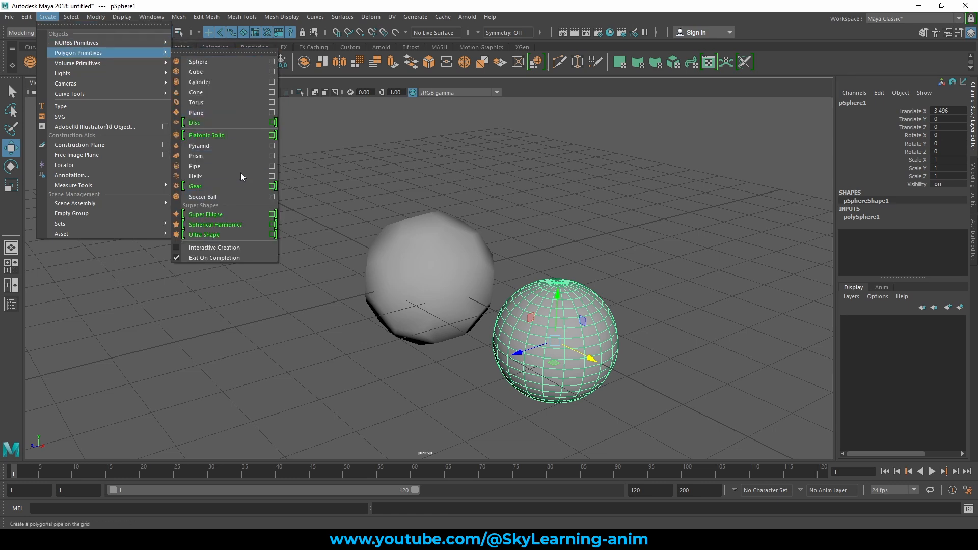
left_click(403, 178)
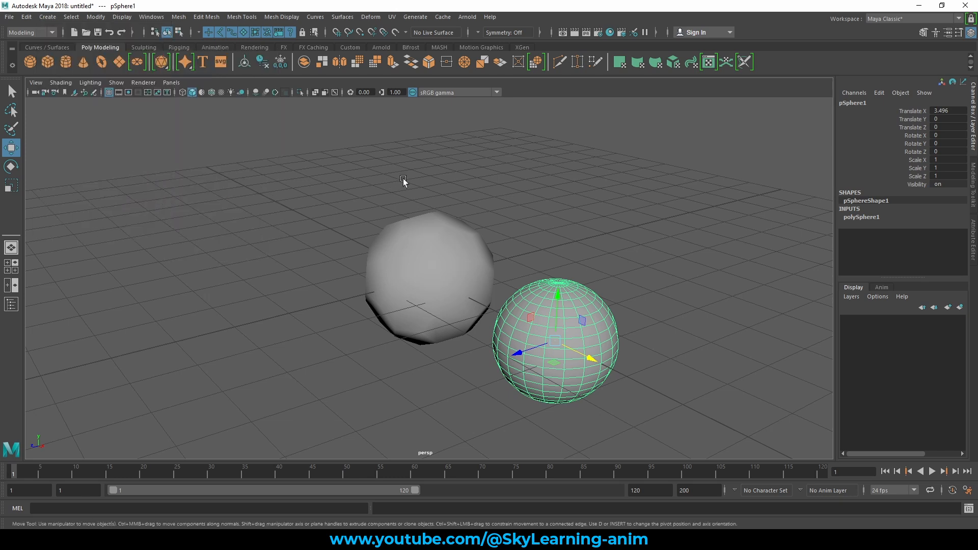
- Select both the soccer ball and the sphere and move them together slightly, about 0.34 units up in Y
left_click(403, 179)
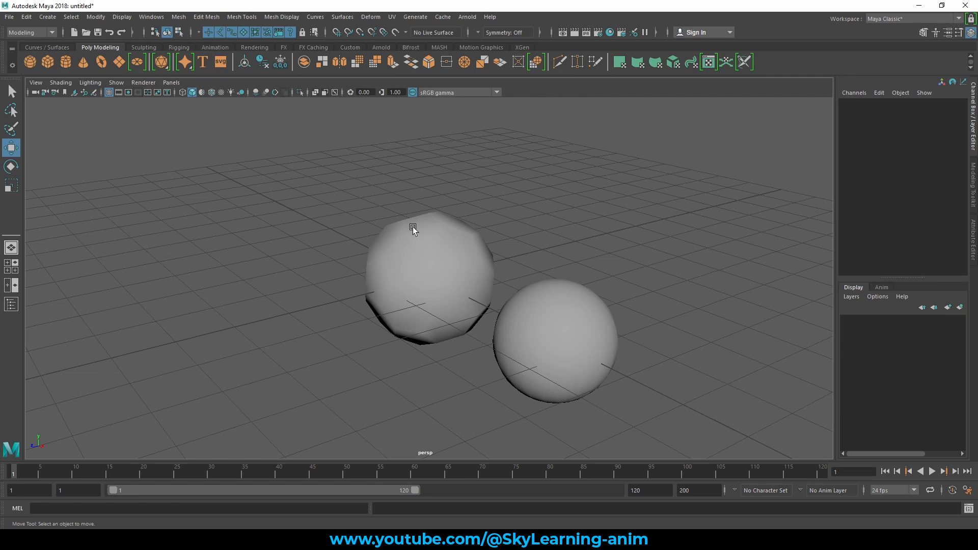
left_click_drag(413, 227, 350, 183)
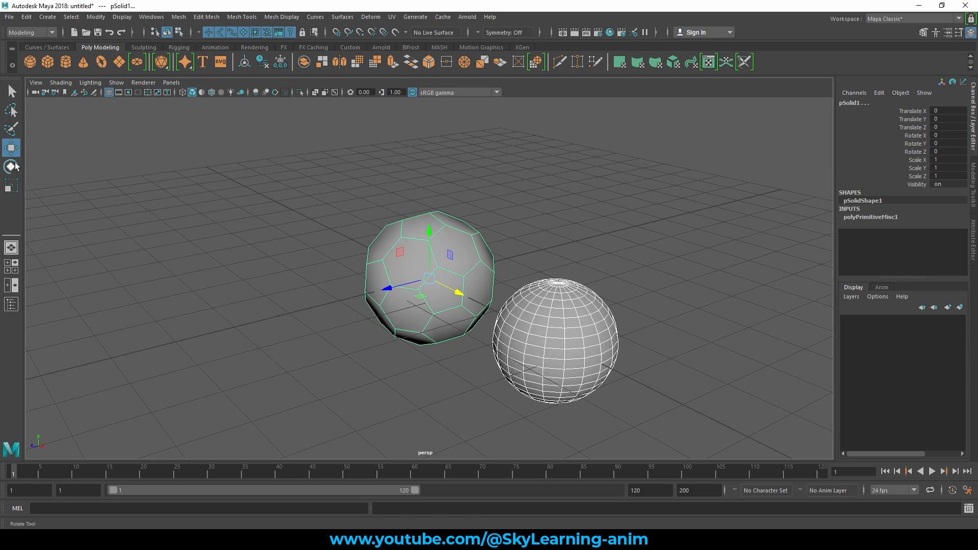
mouse_move(428, 280)
left_mouse_down()
mouse_move(415, 258)
mouse_move(428, 261)
left_mouse_up()
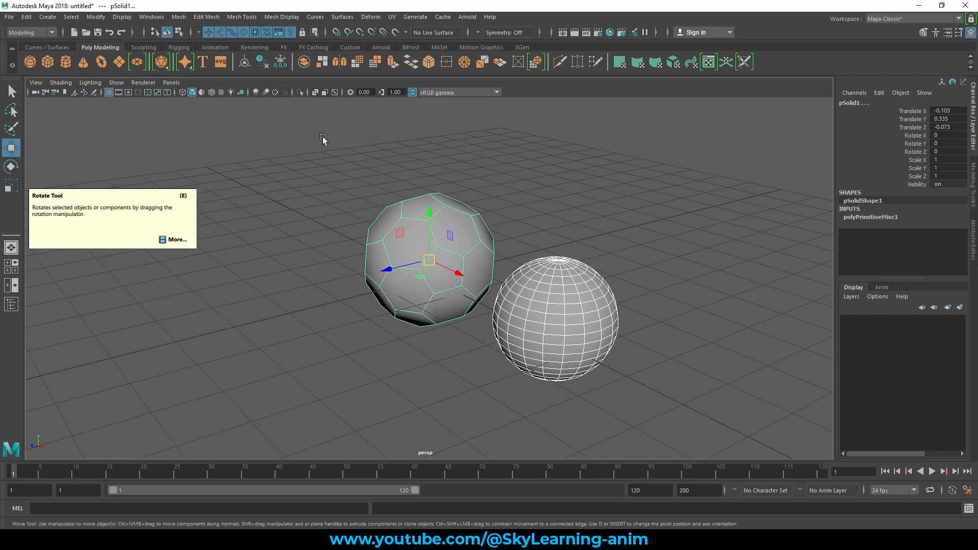
left_click_drag(294, 138, 707, 433)
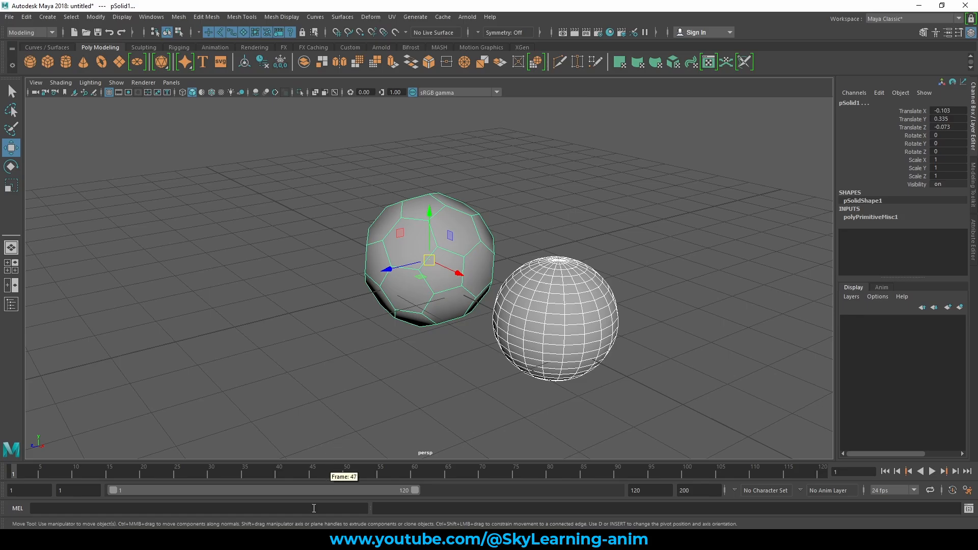
left_click(305, 540)
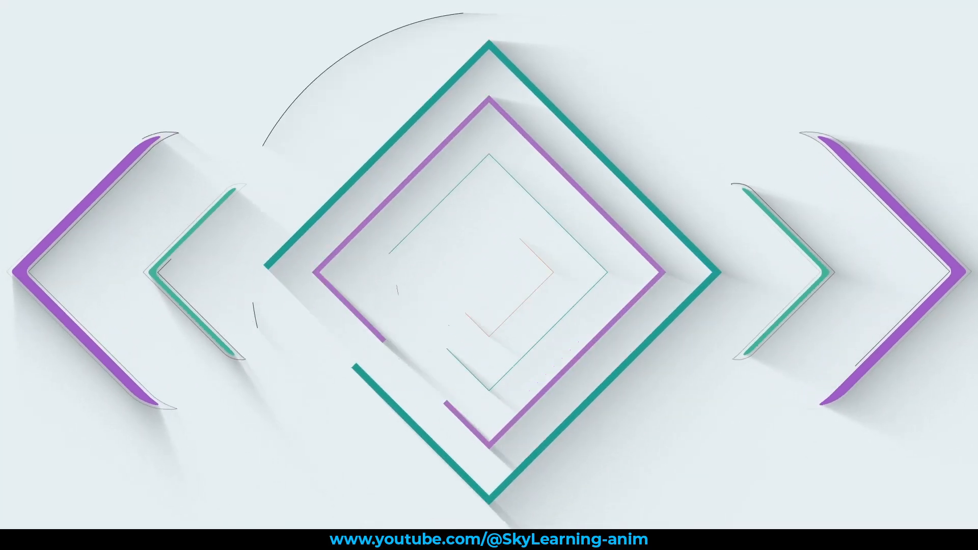